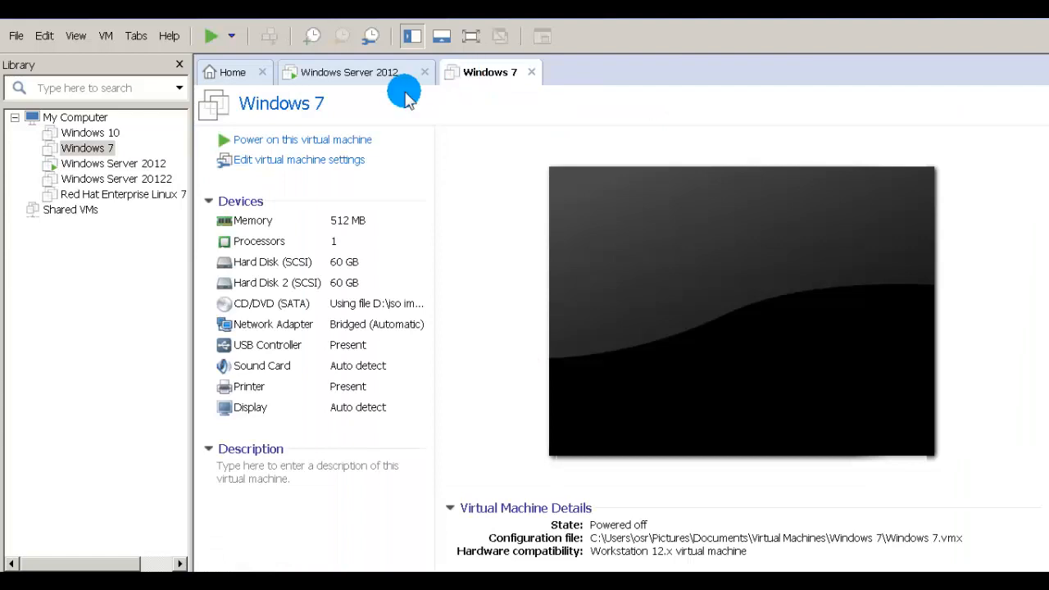
# Step: On the Windows Server 2012 VM, view the Ethernet0 connection details
pyautogui.click(331, 75)
pyautogui.click(387, 244)
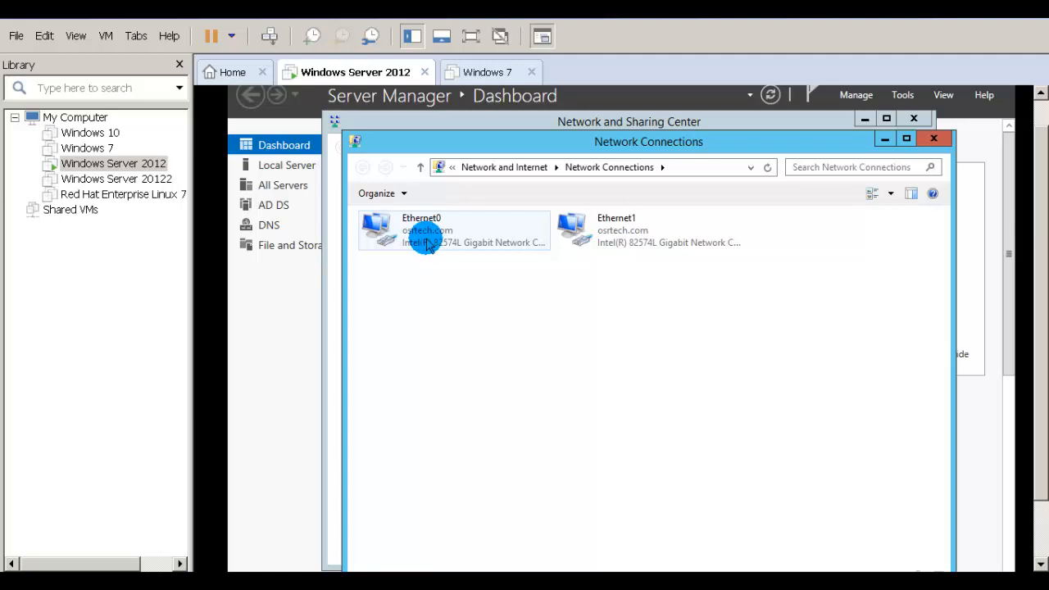
pyautogui.doubleClick(425, 244)
pyautogui.click(526, 330)
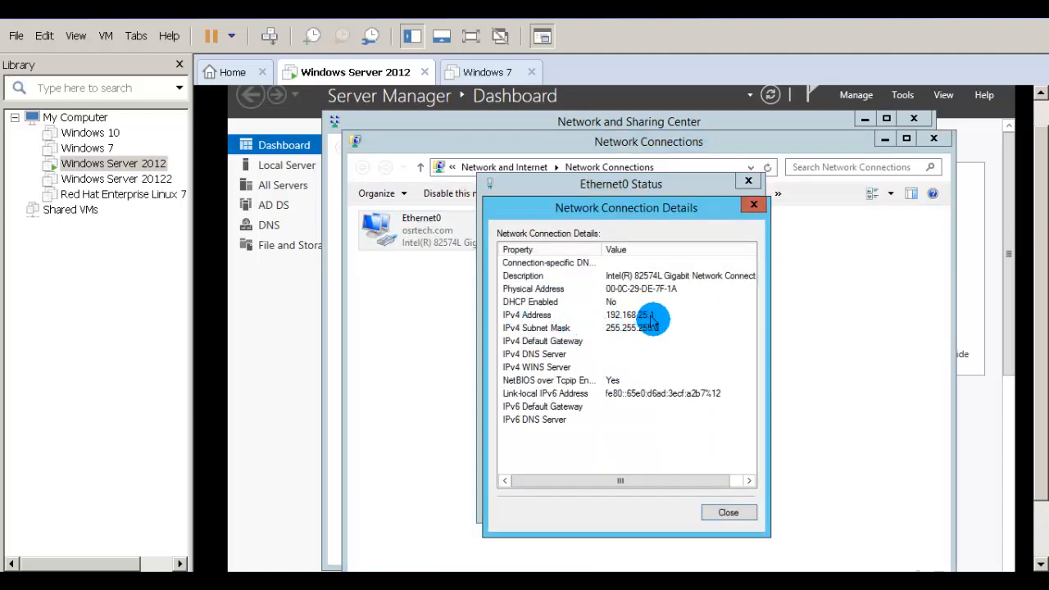
pyautogui.click(728, 512)
pyautogui.click(722, 509)
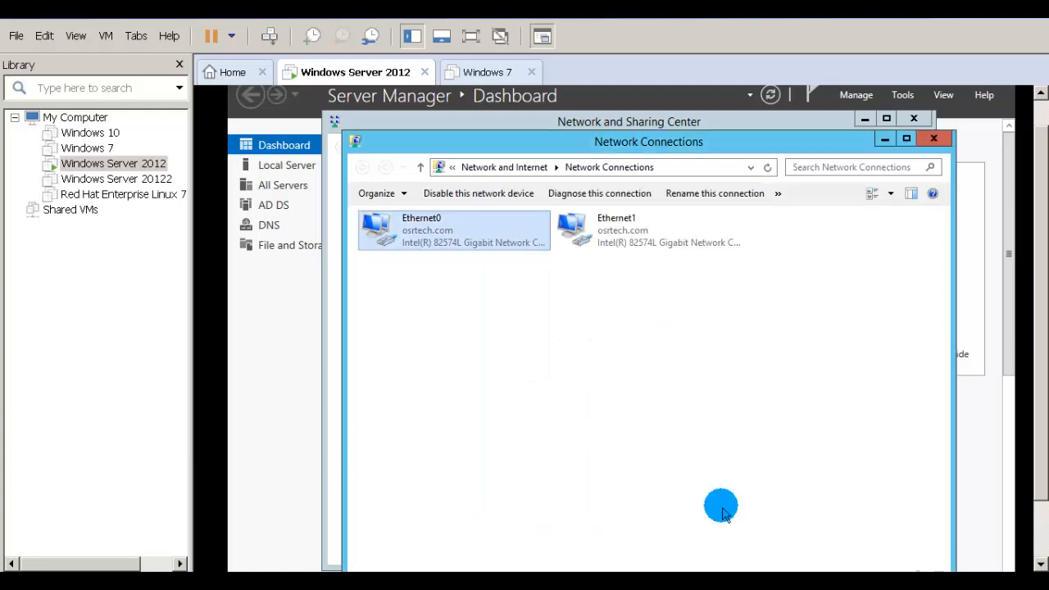
# Step: View the Ethernet1 connection details, confirming its 172.16.10.1 address
pyautogui.rightClick(620, 237)
pyautogui.click(647, 268)
pyautogui.click(552, 335)
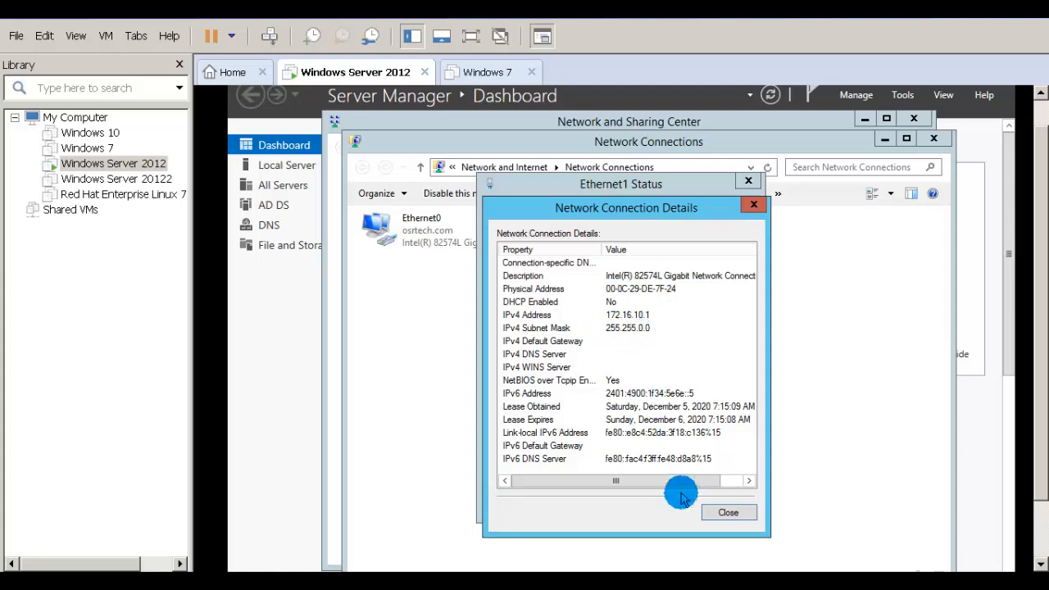
pyautogui.click(721, 513)
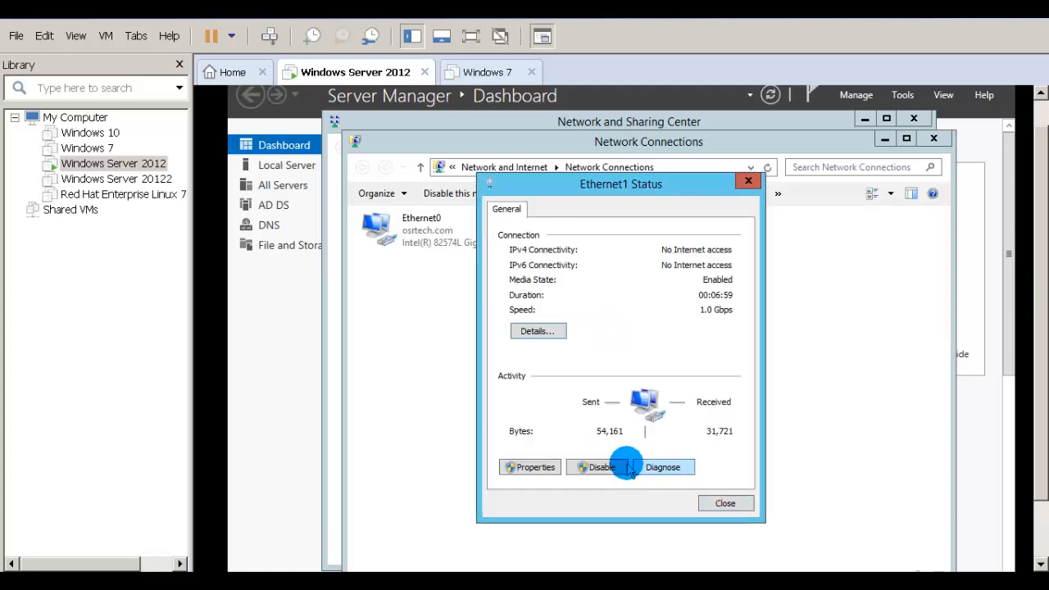
pyautogui.click(723, 501)
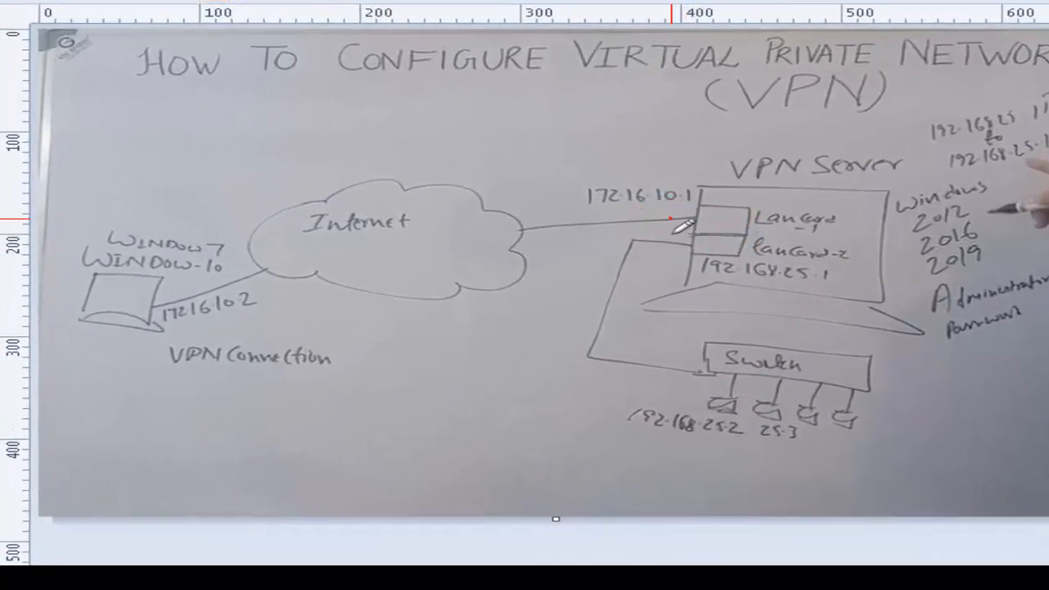
# Step: Circle 172.16.10.1 and LanCard-2 in Paint, link them to client and Switch, then reopen Ethernet1 details
pyautogui.moveTo(497, 265)
pyautogui.mouseDown()
pyautogui.moveTo(417, 252)
pyautogui.moveTo(463, 210)
pyautogui.mouseUp()
pyautogui.moveTo(623, 154)
pyautogui.mouseDown()
pyautogui.moveTo(694, 176)
pyautogui.moveTo(696, 206)
pyautogui.moveTo(677, 218)
pyautogui.moveTo(687, 236)
pyautogui.moveTo(848, 238)
pyautogui.moveTo(861, 278)
pyautogui.moveTo(699, 240)
pyautogui.mouseUp()
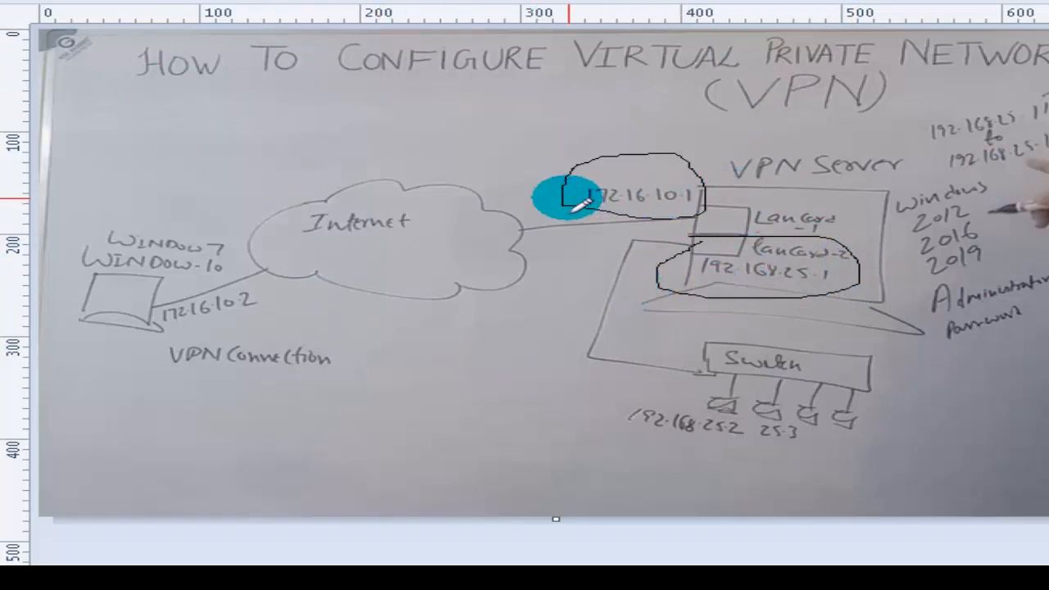
pyautogui.moveTo(566, 198)
pyautogui.mouseDown()
pyautogui.moveTo(469, 227)
pyautogui.moveTo(305, 242)
pyautogui.moveTo(254, 259)
pyautogui.mouseUp()
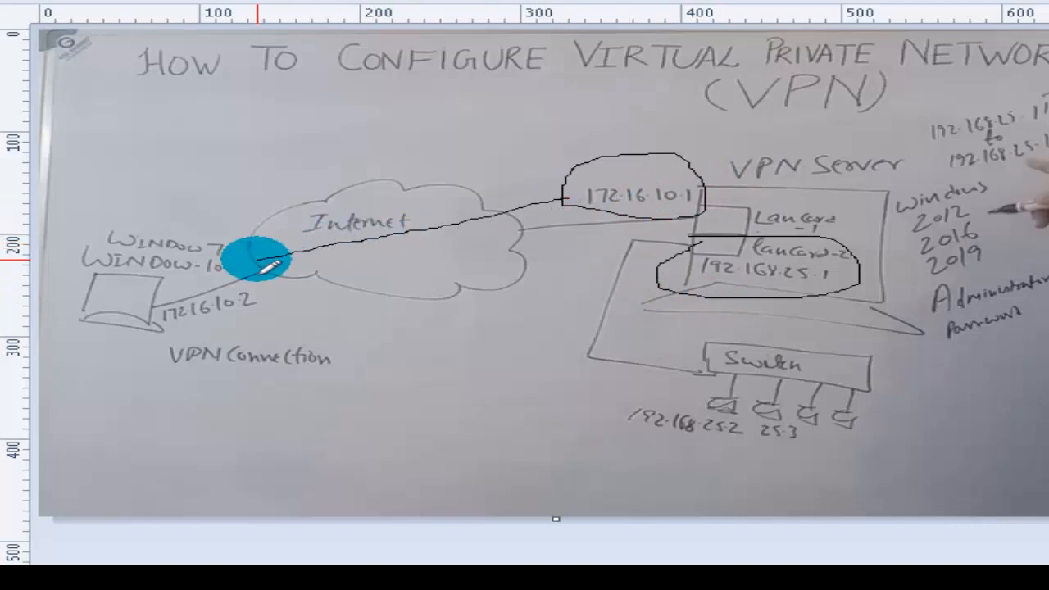
pyautogui.moveTo(652, 289)
pyautogui.mouseDown()
pyautogui.moveTo(630, 307)
pyautogui.moveTo(616, 361)
pyautogui.moveTo(697, 381)
pyautogui.mouseUp()
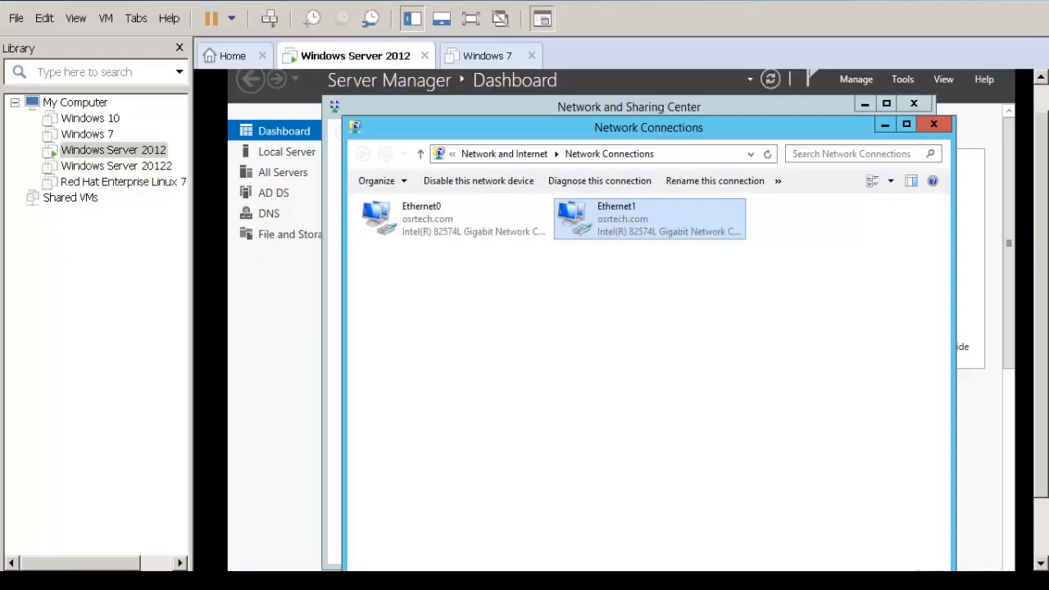
pyautogui.click(605, 163)
pyautogui.click(533, 321)
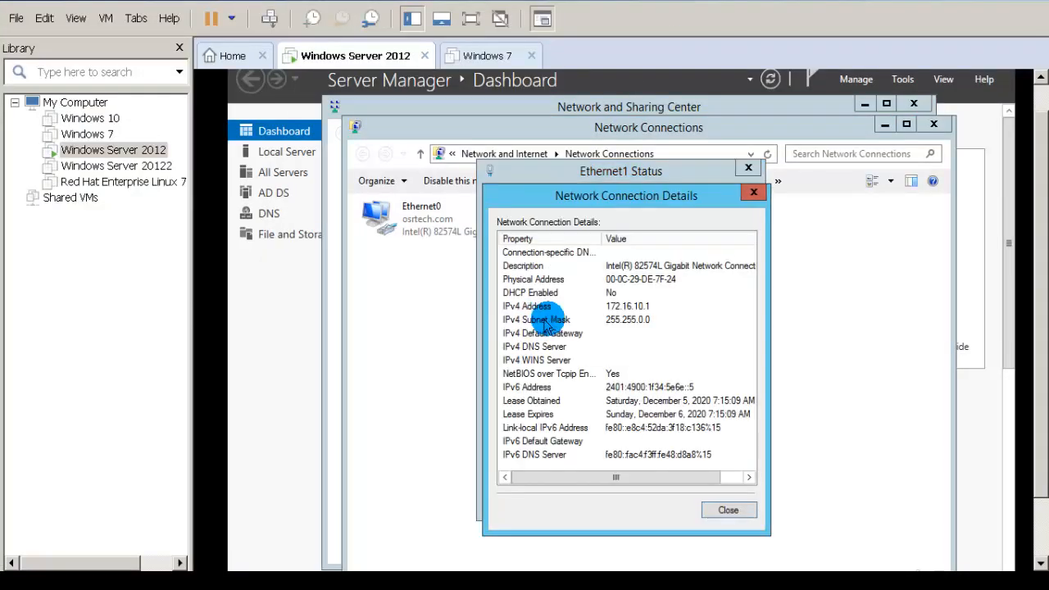
# Step: Recheck the Ethernet1 connection details and close its status windows
pyautogui.click(726, 510)
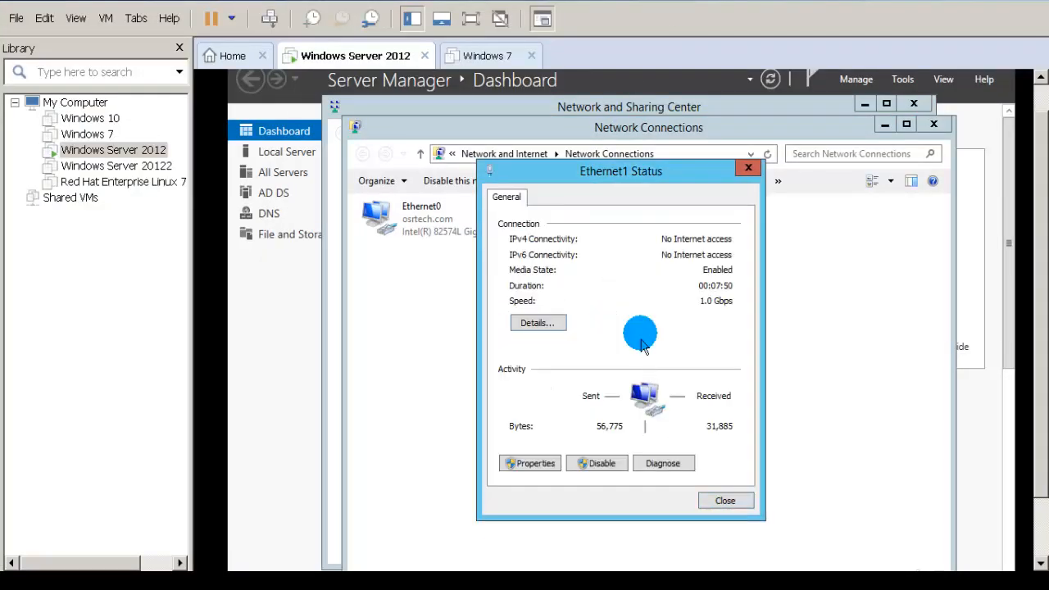
pyautogui.click(721, 504)
pyautogui.doubleClick(587, 226)
pyautogui.click(534, 320)
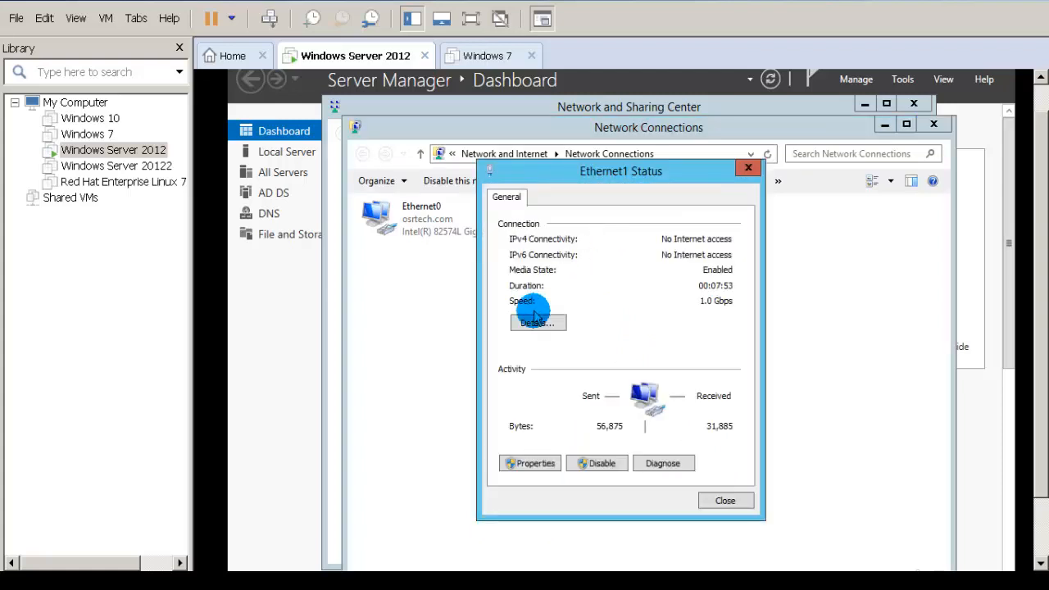
pyautogui.click(726, 507)
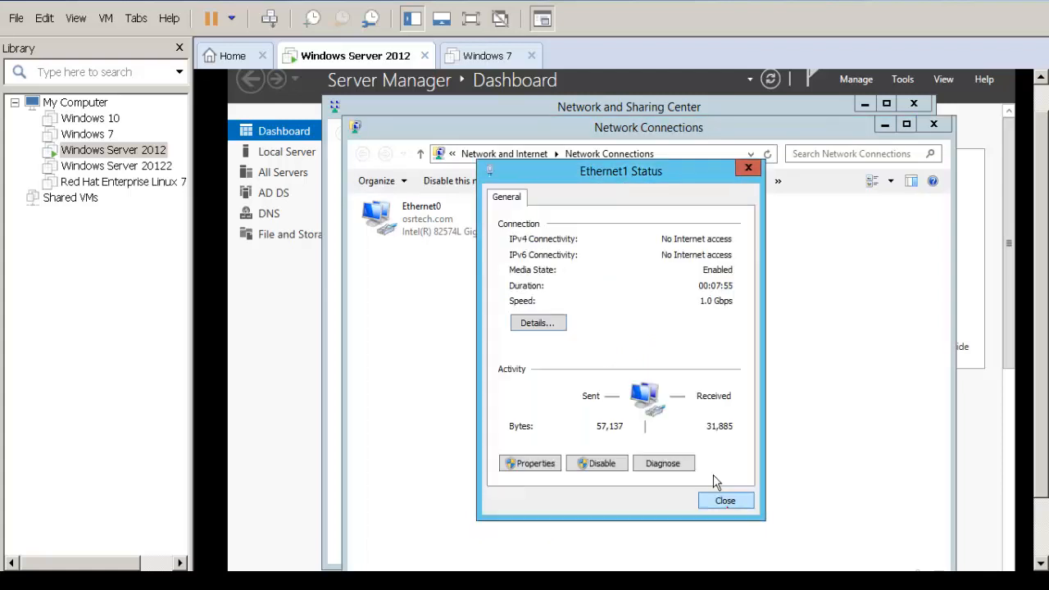
pyautogui.click(721, 500)
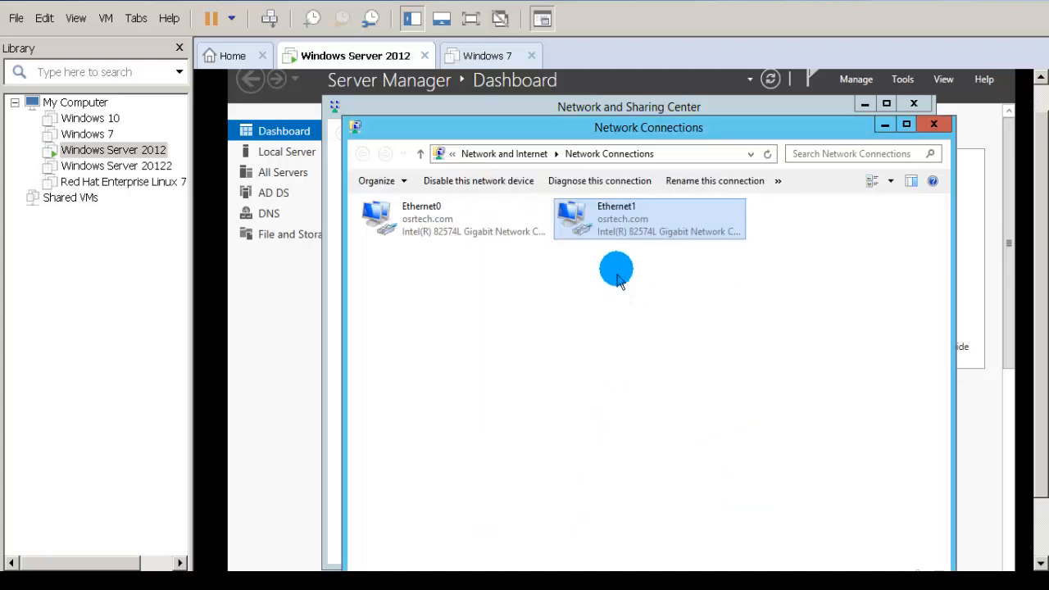
# Step: Rename the Ethernet1 connection to Public and bring Server Manager to the front
pyautogui.rightClick(616, 228)
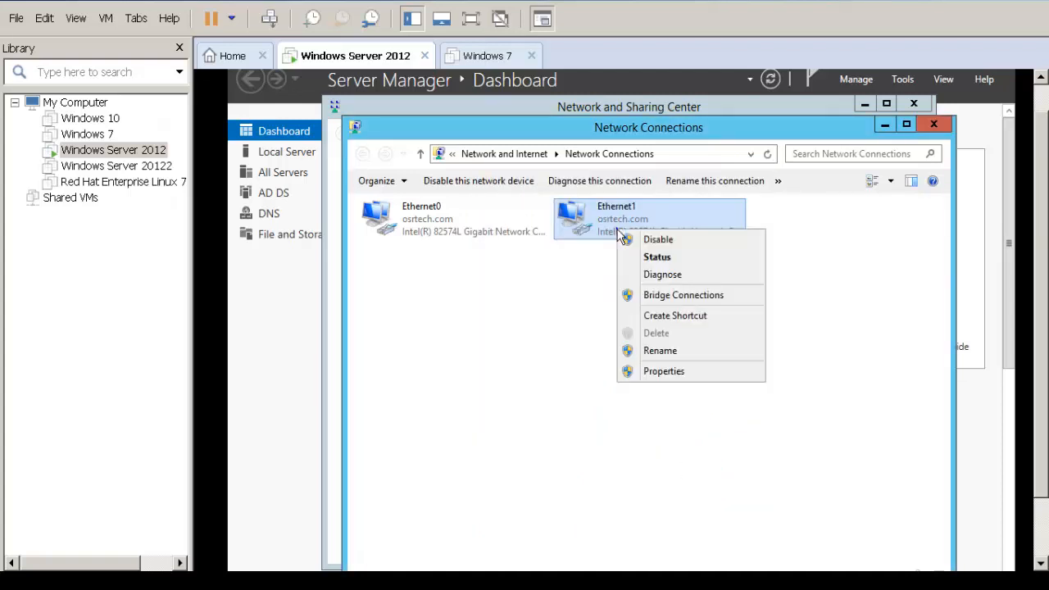
pyautogui.click(659, 350)
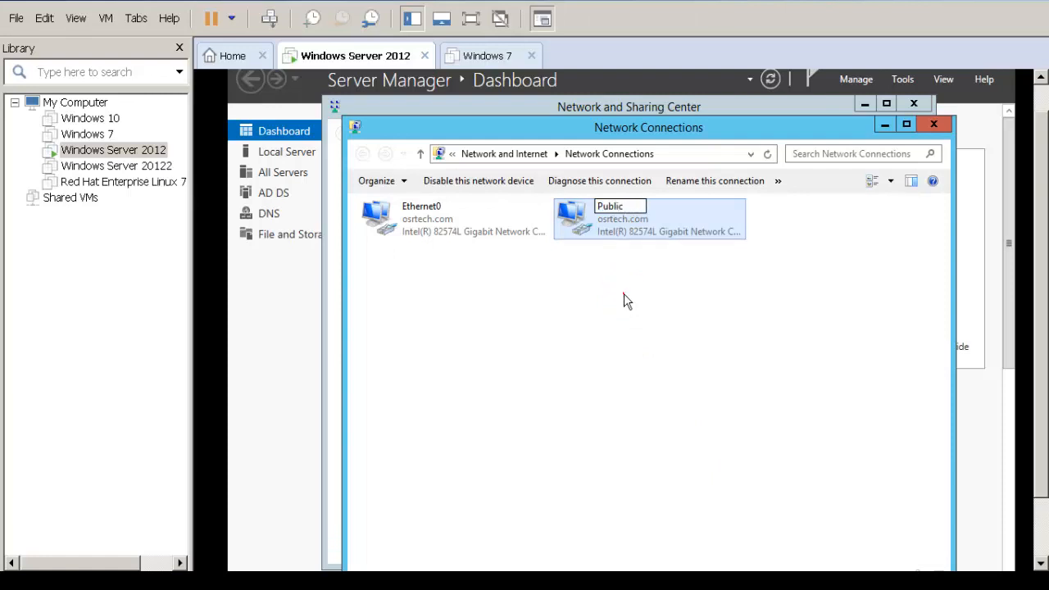
pyautogui.write('Public')
pyautogui.click(624, 302)
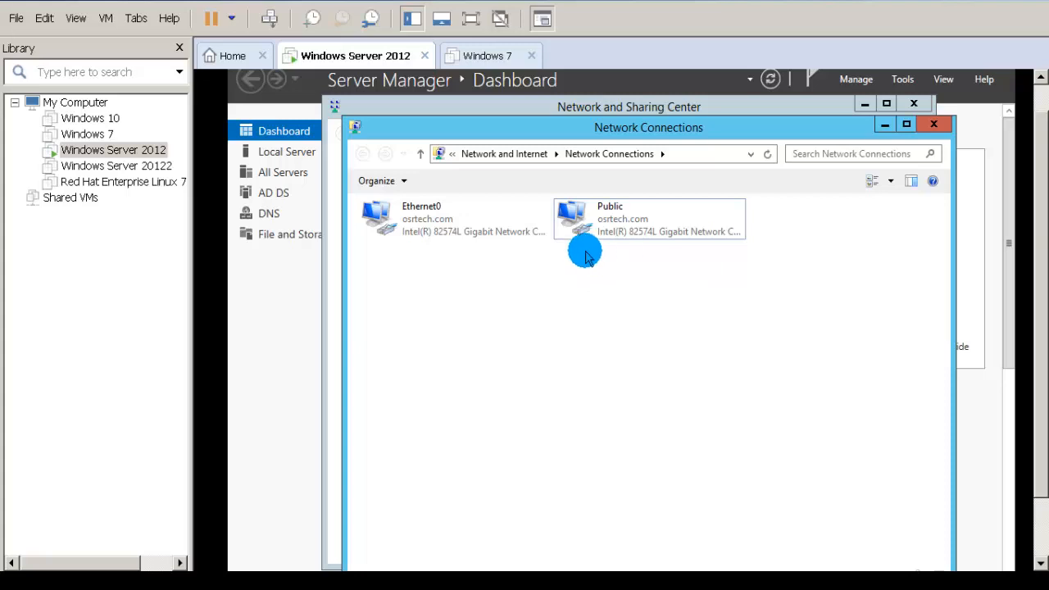
pyautogui.click(309, 306)
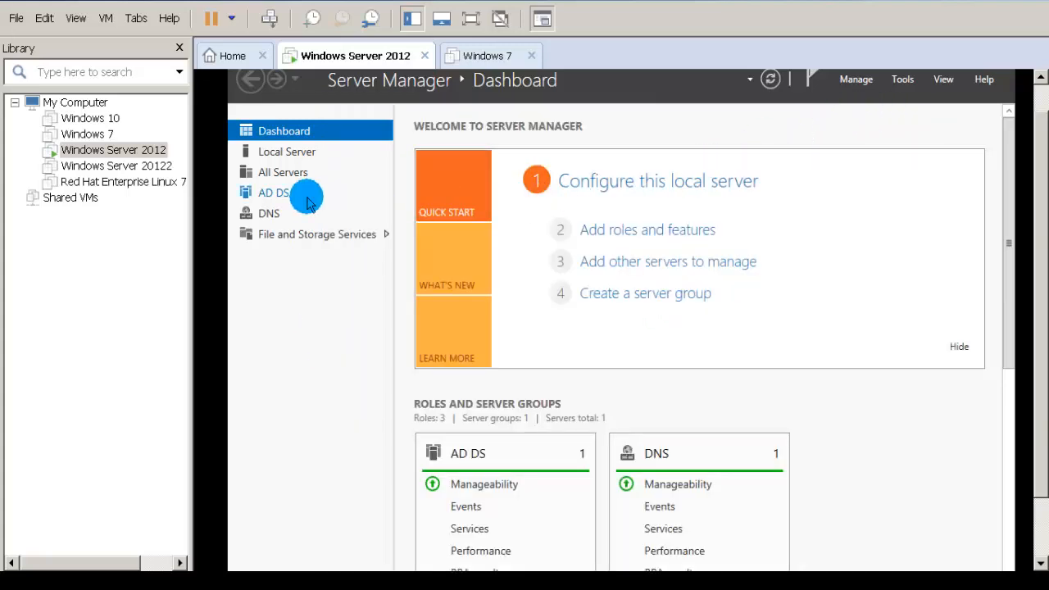
pyautogui.rightClick(150, 154)
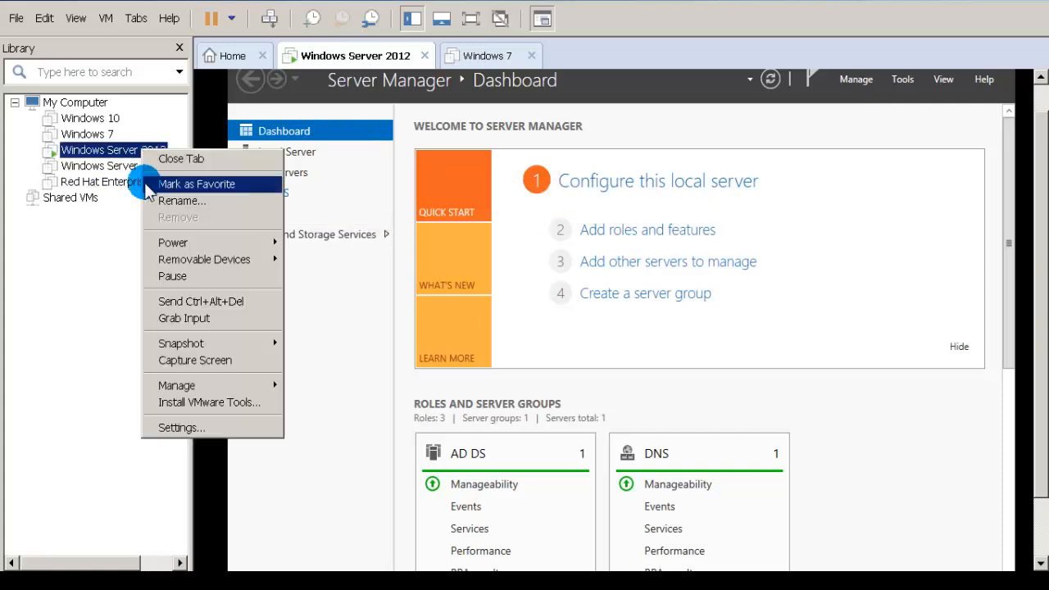
pyautogui.click(215, 426)
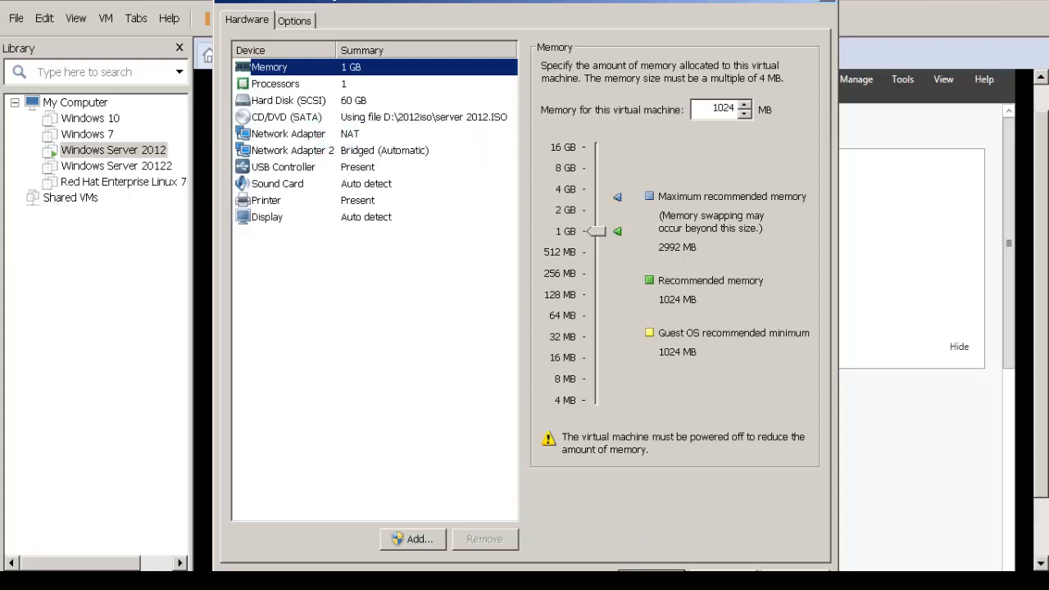
pyautogui.click(651, 572)
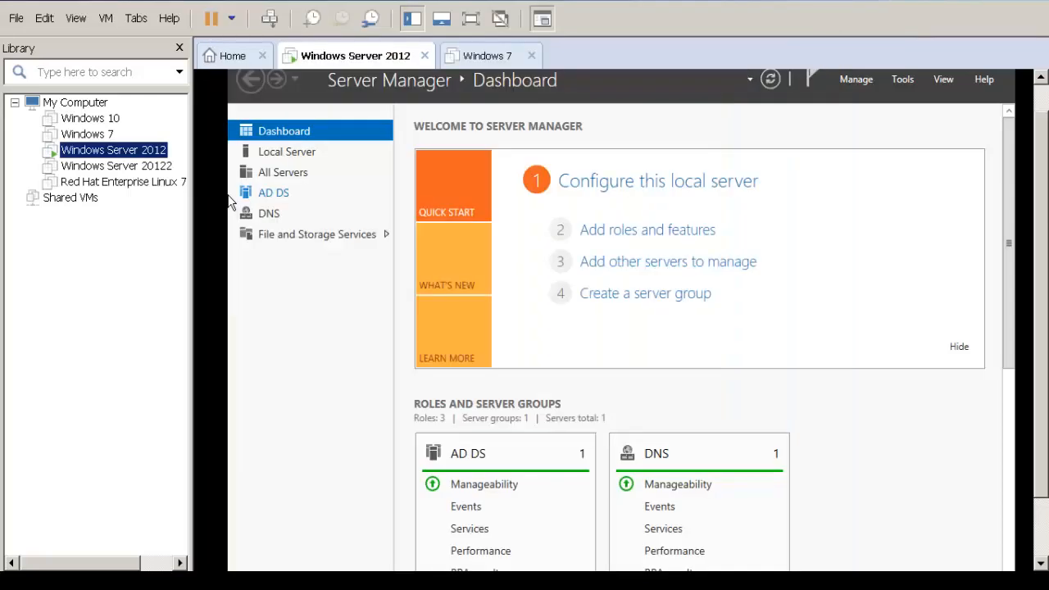
pyautogui.click(116, 138)
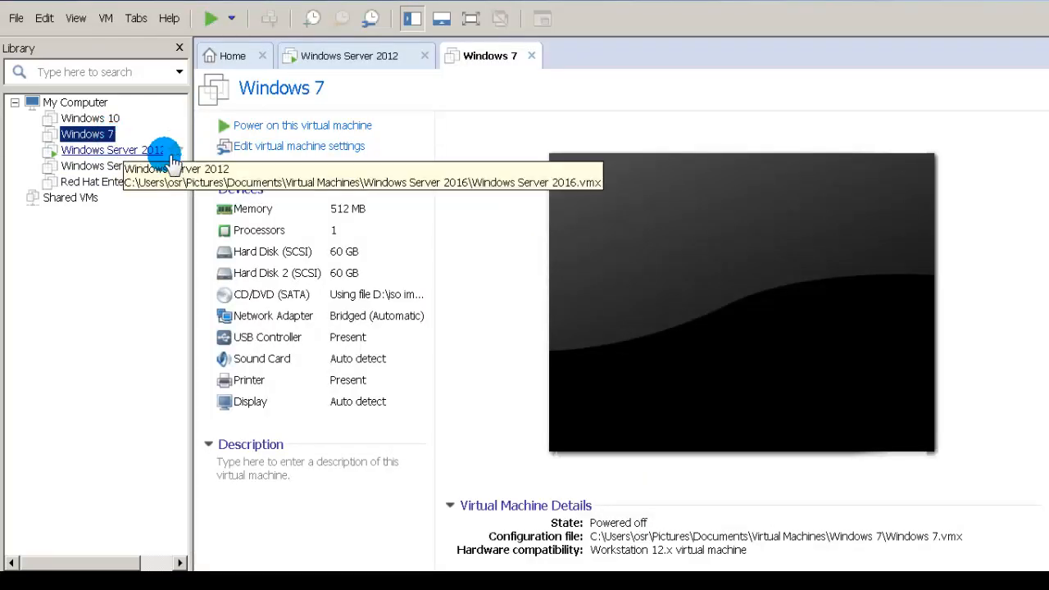
pyautogui.rightClick(85, 136)
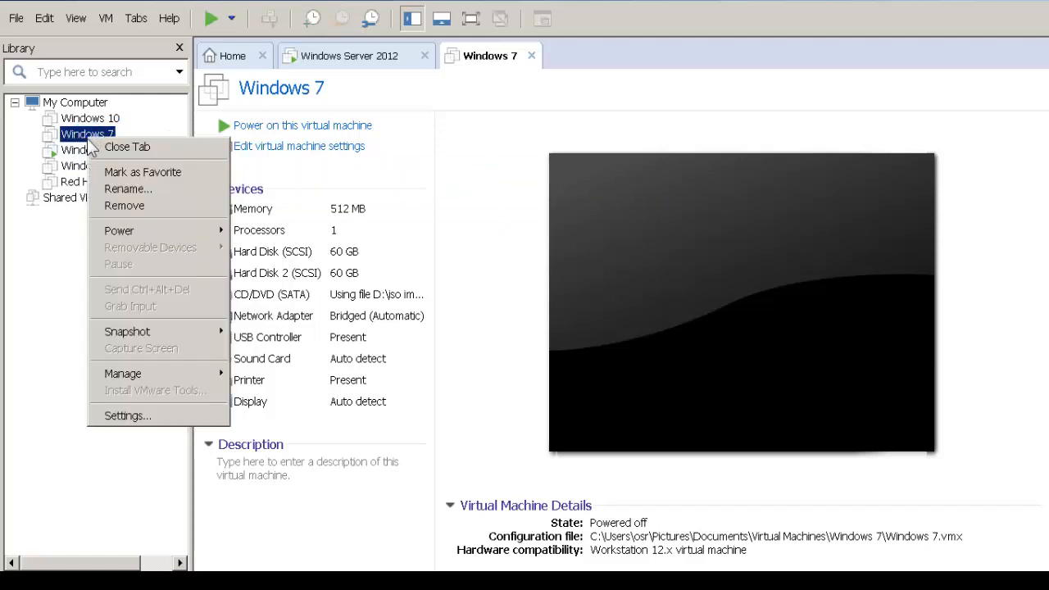
pyautogui.click(110, 415)
pyautogui.click(723, 570)
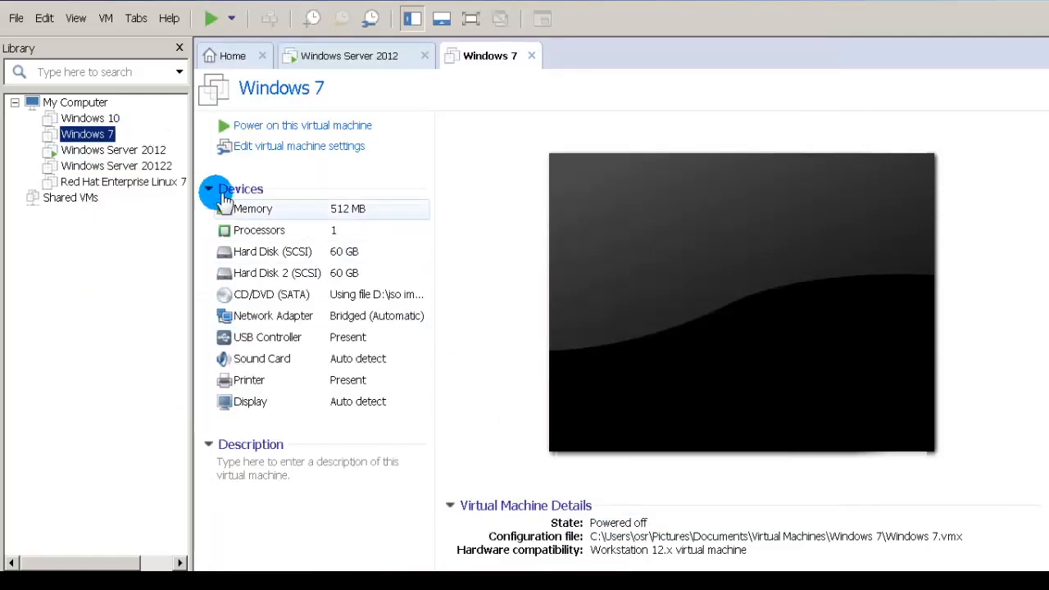
pyautogui.click(127, 154)
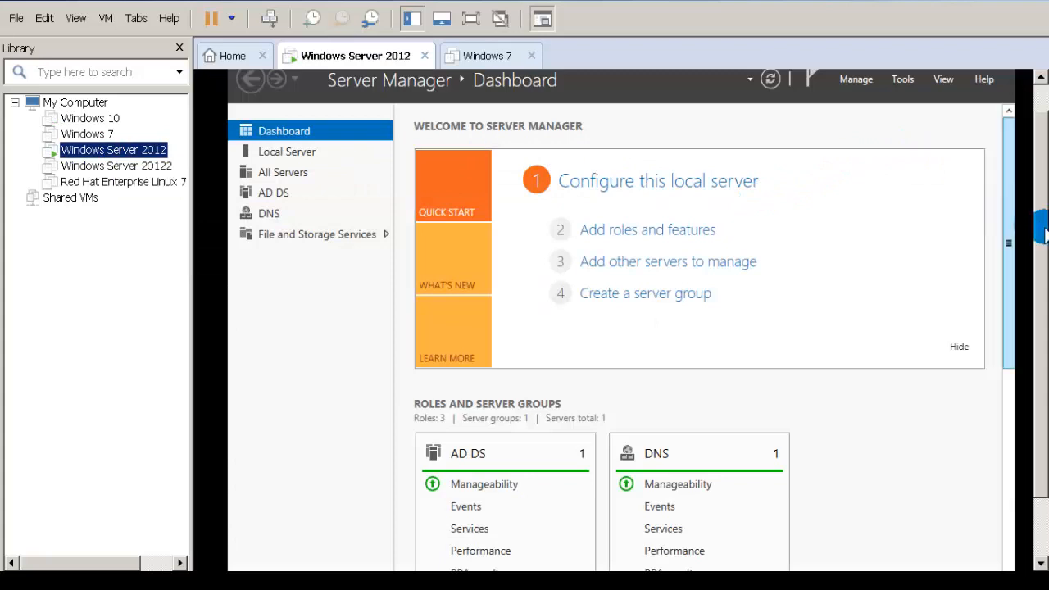
pyautogui.moveTo(1043, 233); pyautogui.dragTo(1043, 252)
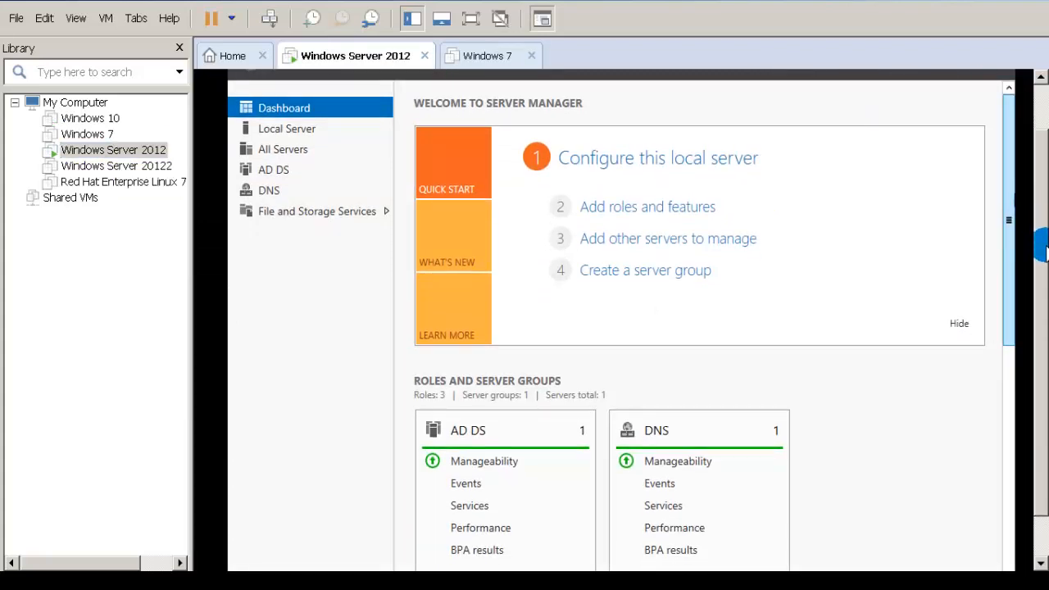
# Step: Start the Add Roles and Features Wizard, keeping the local server as install target
pyautogui.click(622, 215)
pyautogui.click(686, 498)
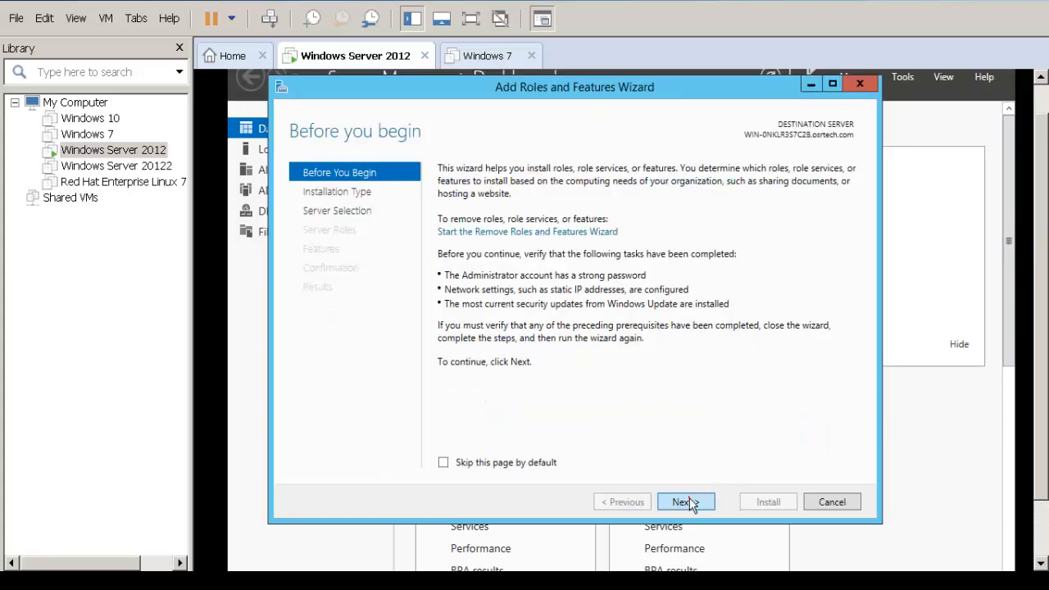
pyautogui.click(689, 502)
pyautogui.click(688, 503)
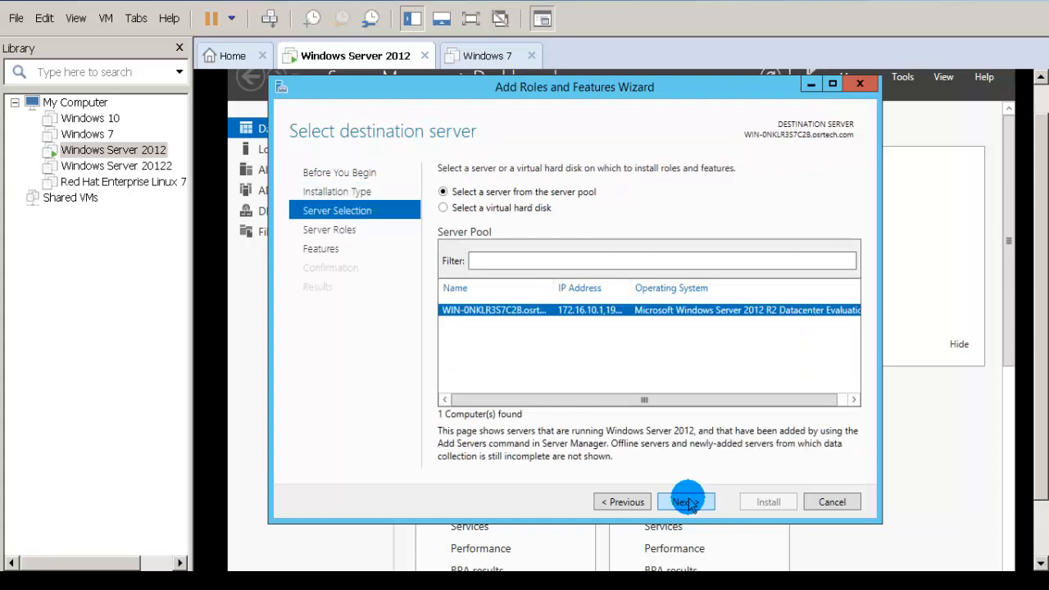
pyautogui.click(689, 503)
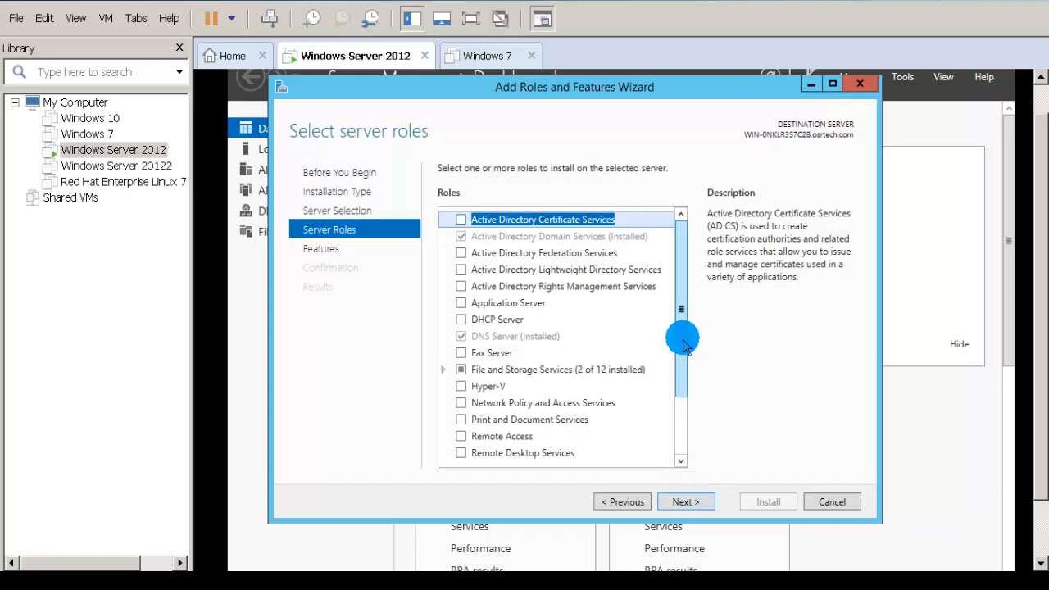
# Step: Select the Remote Access server role and continue past Features to its role services
pyautogui.moveTo(684, 343); pyautogui.dragTo(684, 409)
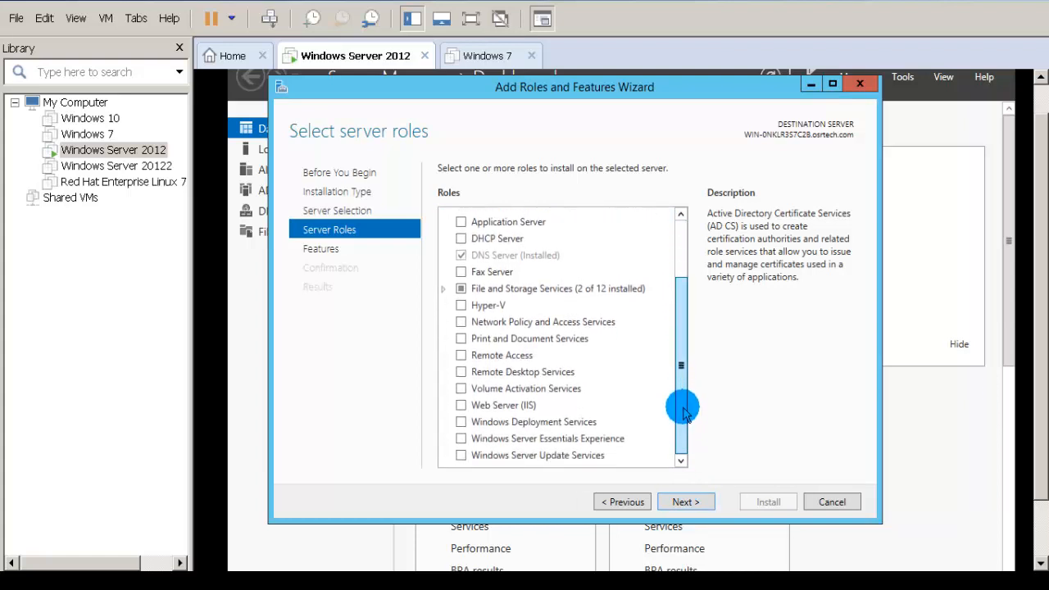
pyautogui.click(460, 357)
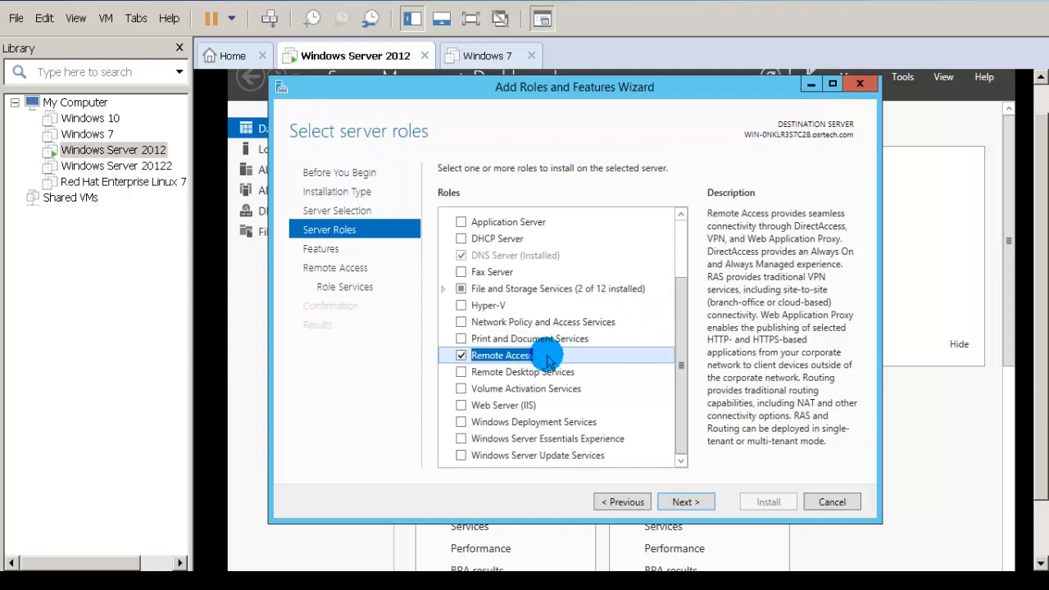
pyautogui.click(683, 501)
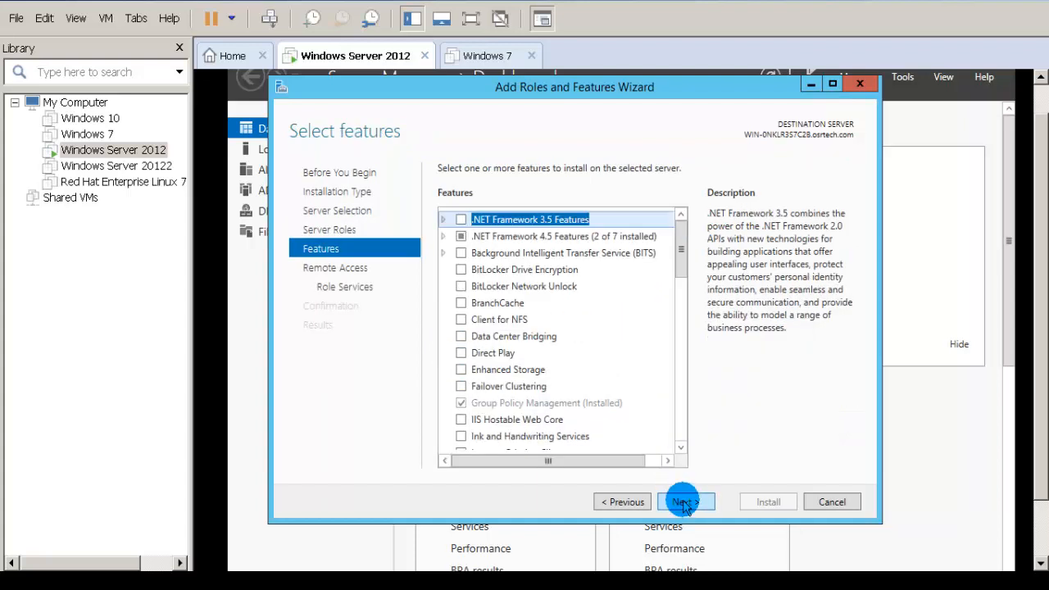
pyautogui.click(685, 502)
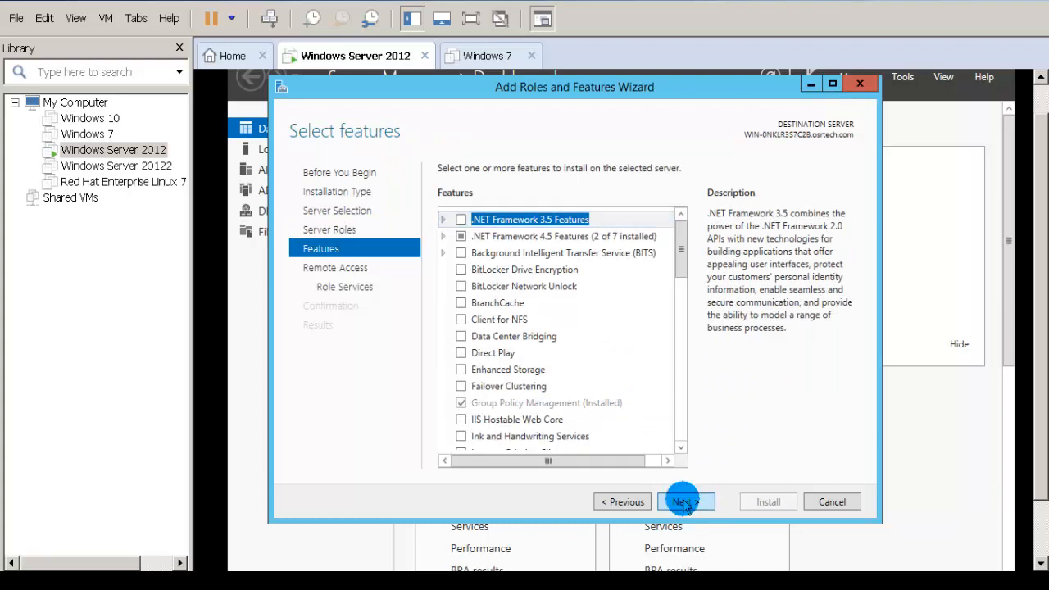
pyautogui.click(685, 502)
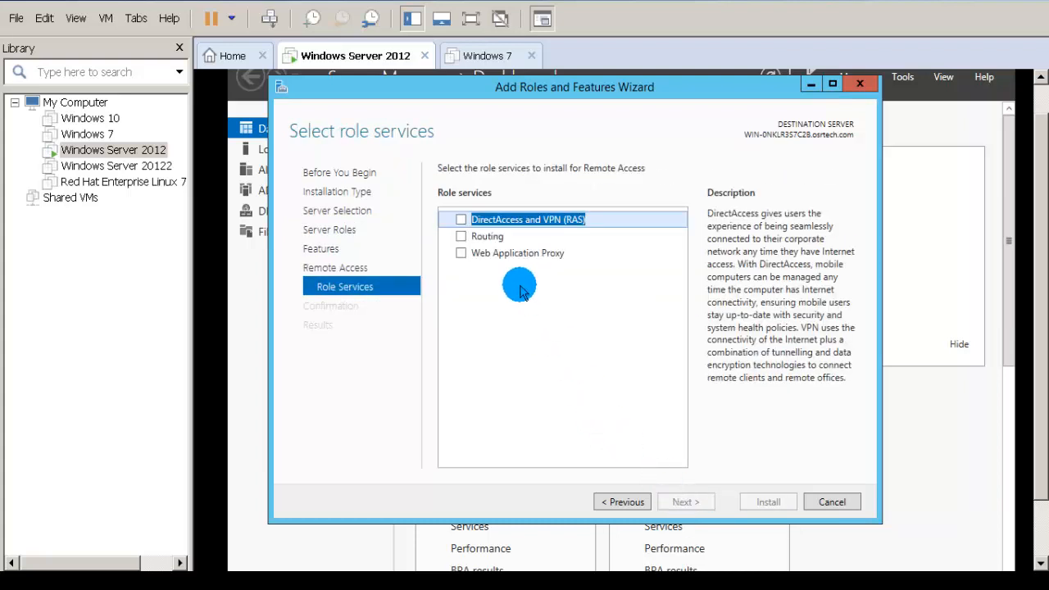
# Step: Tick the DirectAccess and VPN (RAS) and Routing role services, adding the required features
pyautogui.click(462, 222)
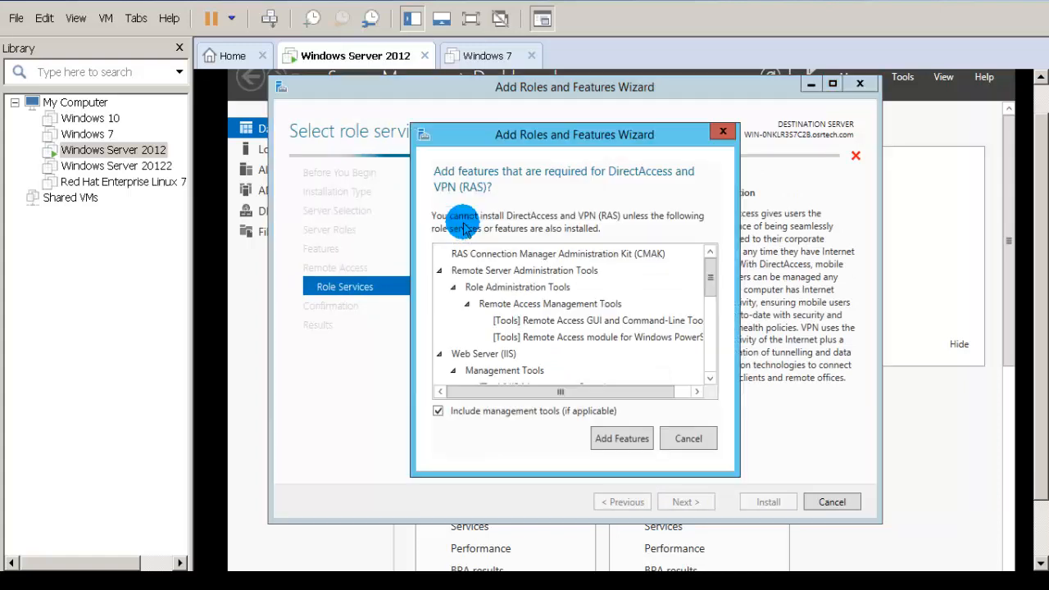
pyautogui.click(615, 440)
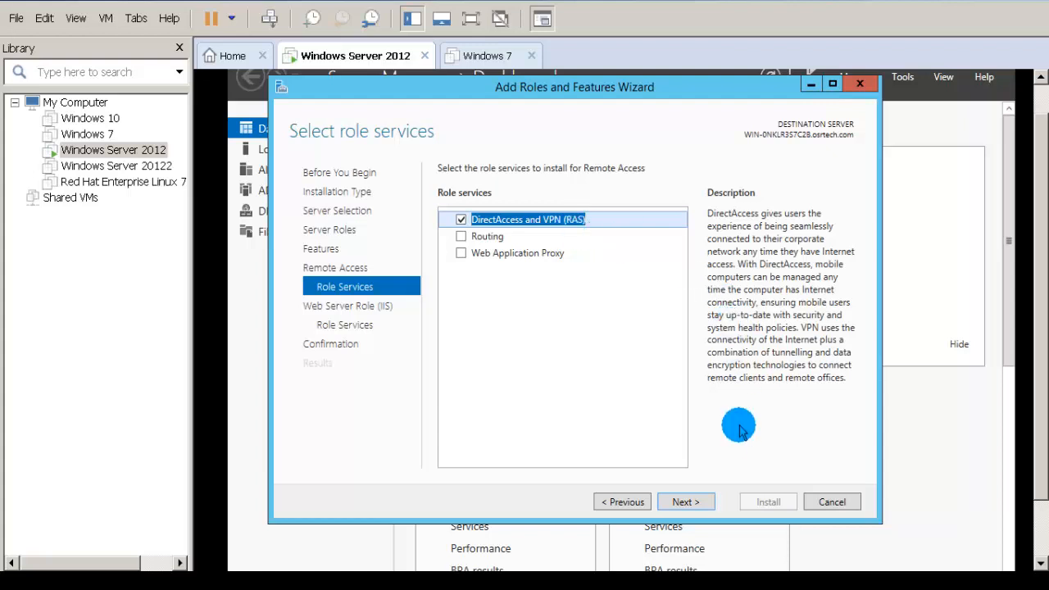
pyautogui.click(461, 240)
# Step: Keep the default Web Server (IIS) role services and install the selected roles
pyautogui.click(687, 502)
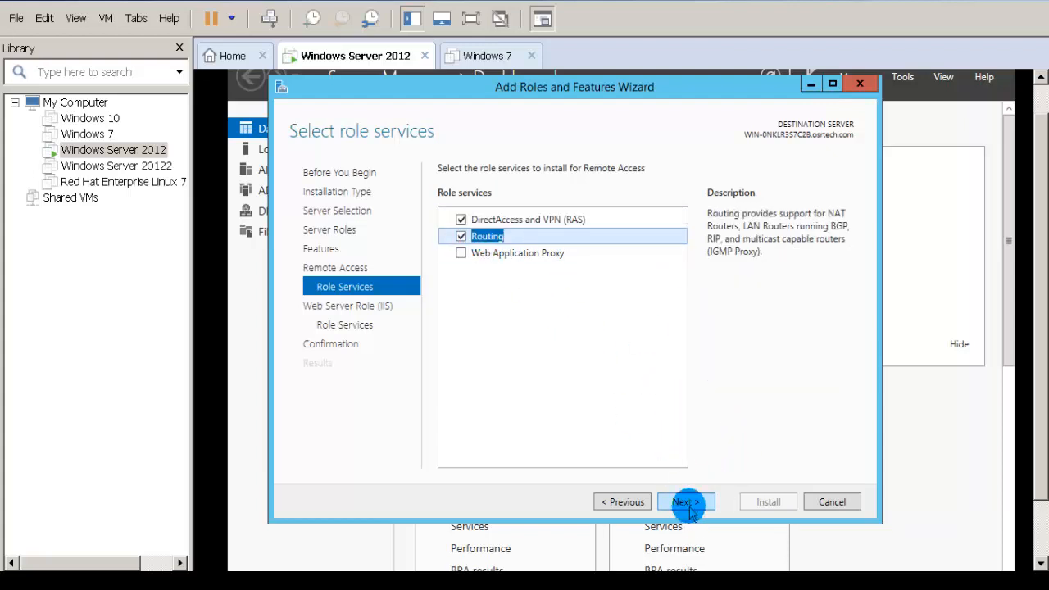
pyautogui.click(687, 503)
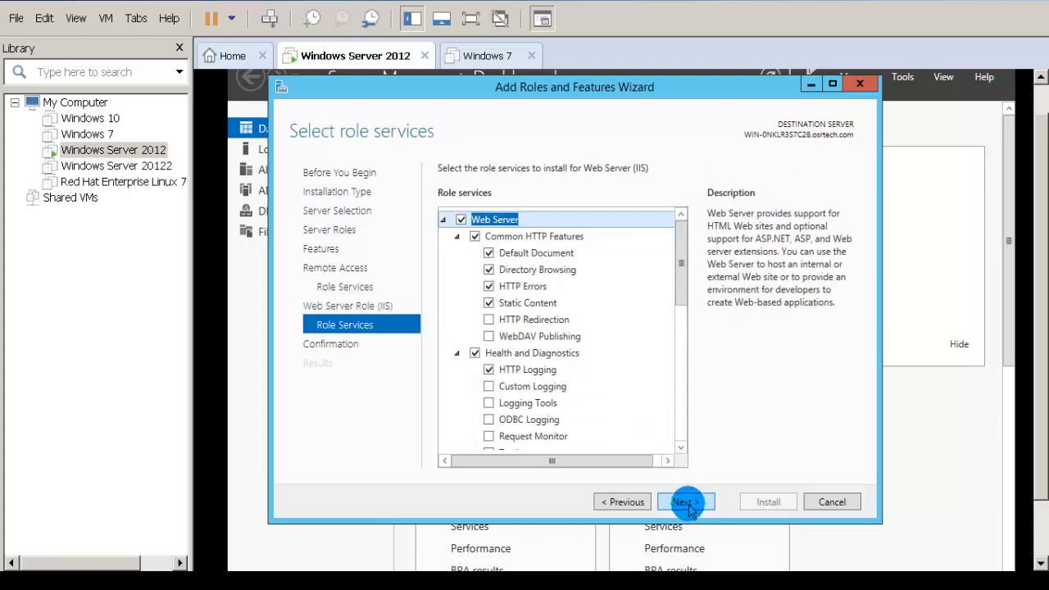
pyautogui.click(687, 502)
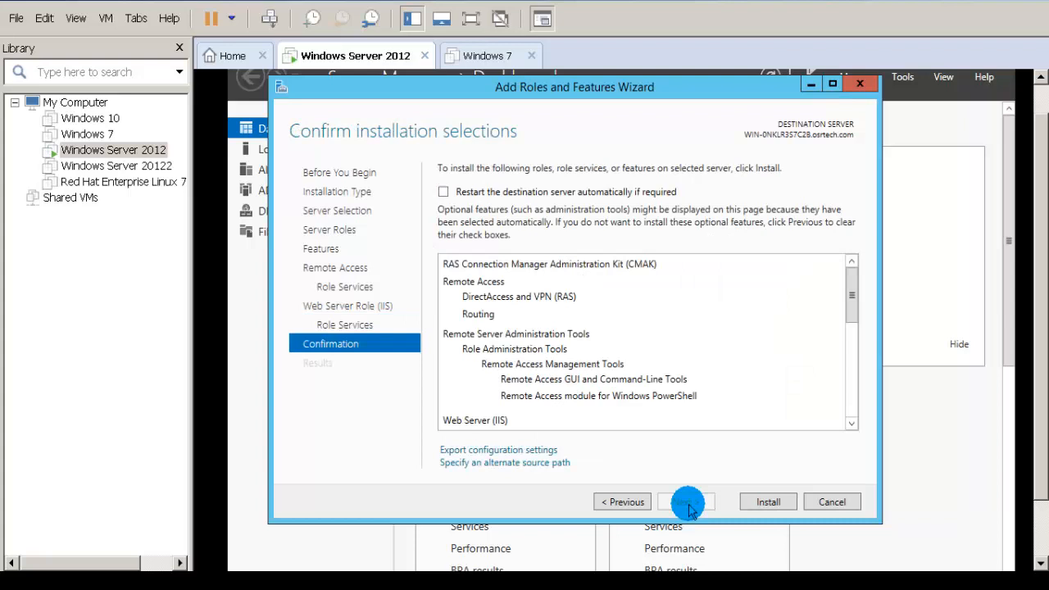
pyautogui.click(763, 503)
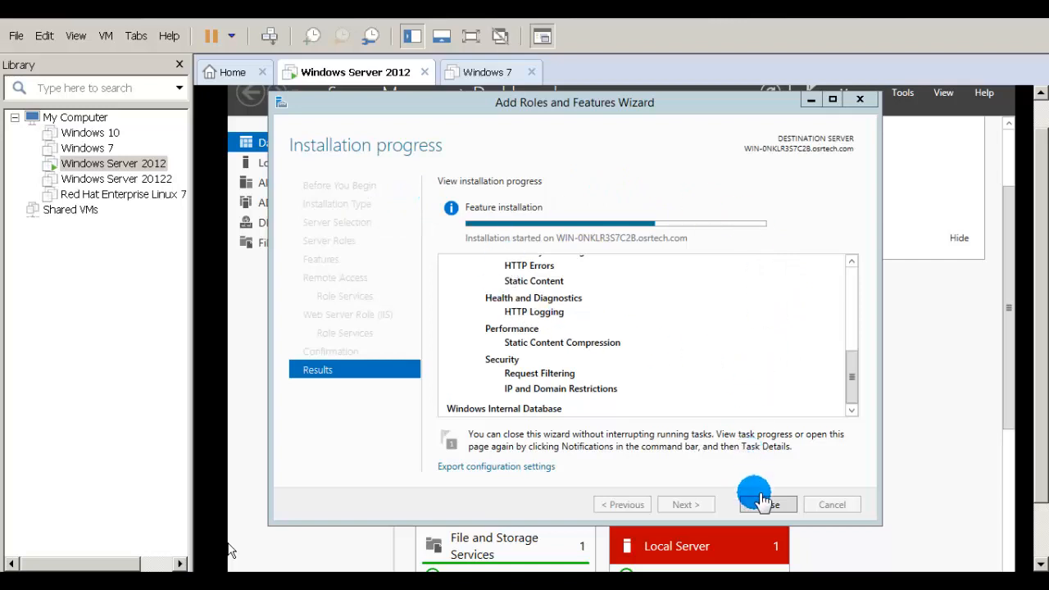
pyautogui.click(915, 95)
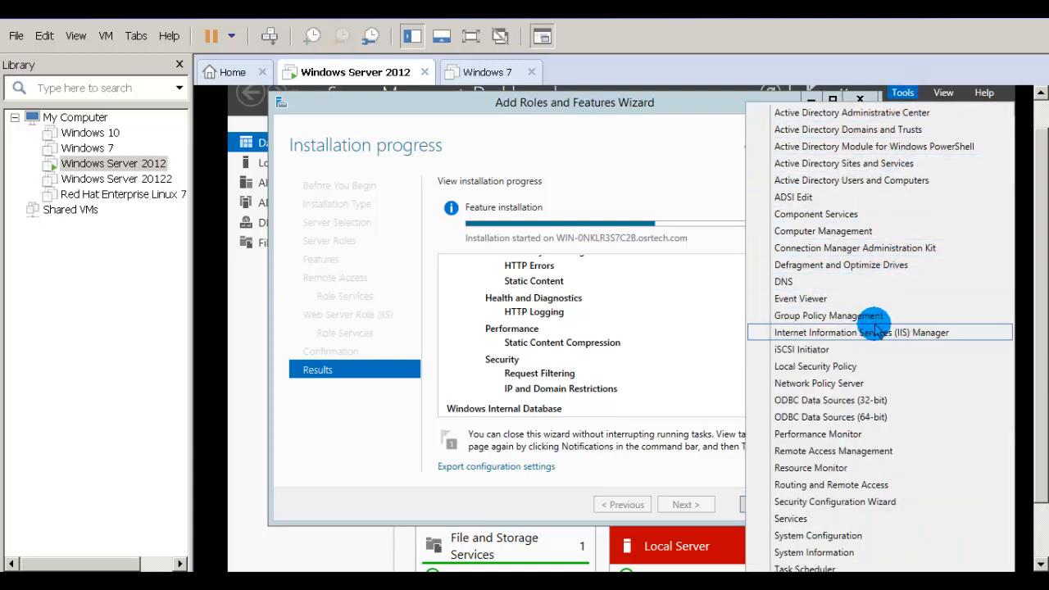
# Step: Launch Routing and Remote Access from Server Manager Tools and bring its window forward
pyautogui.click(852, 485)
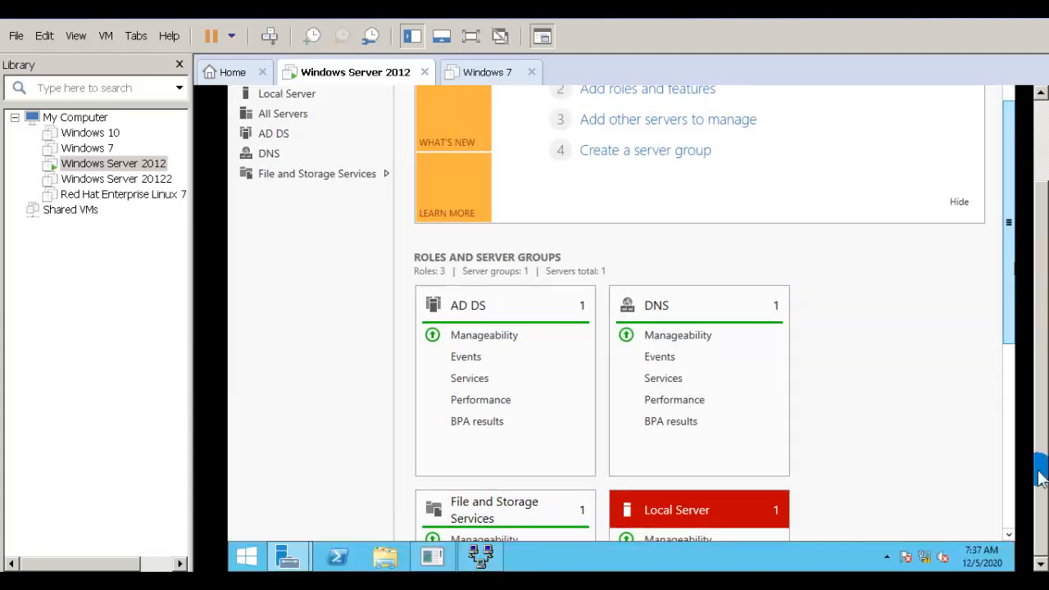
pyautogui.click(490, 555)
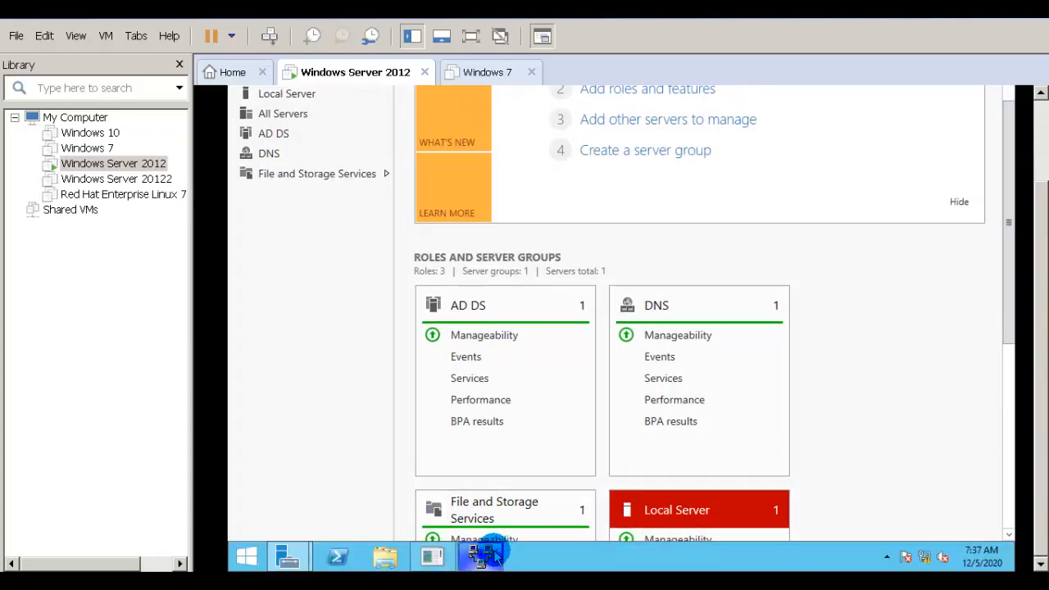
pyautogui.click(492, 442)
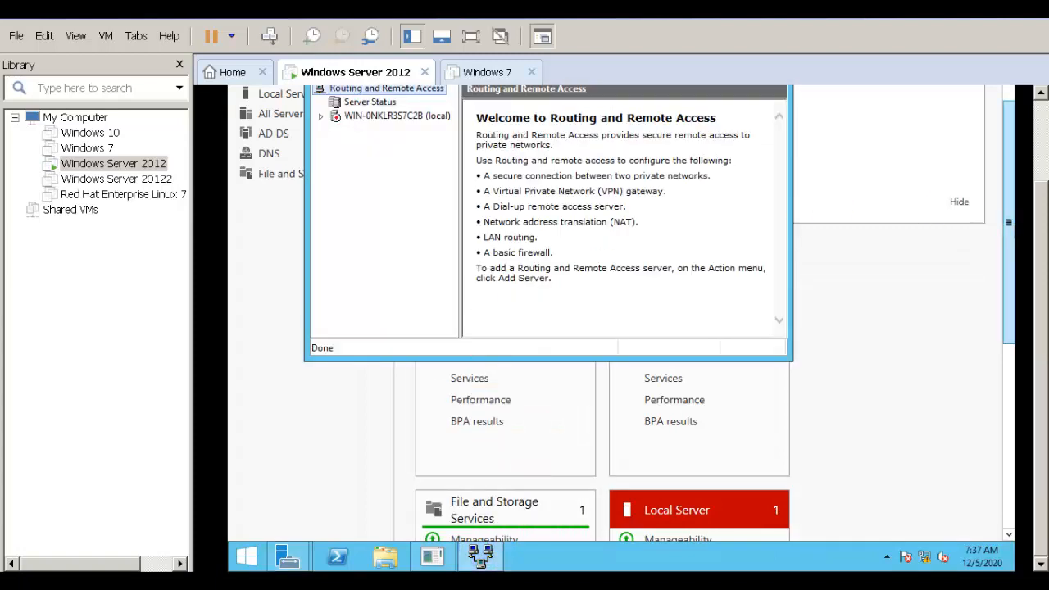
pyautogui.moveTo(1041, 242); pyautogui.dragTo(1039, 156)
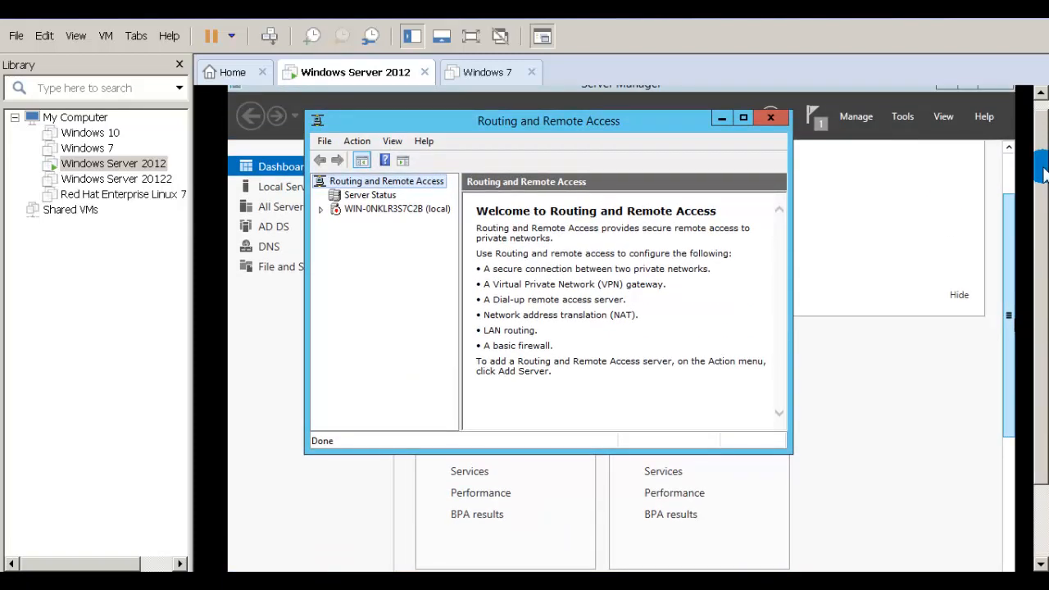
pyautogui.click(486, 120)
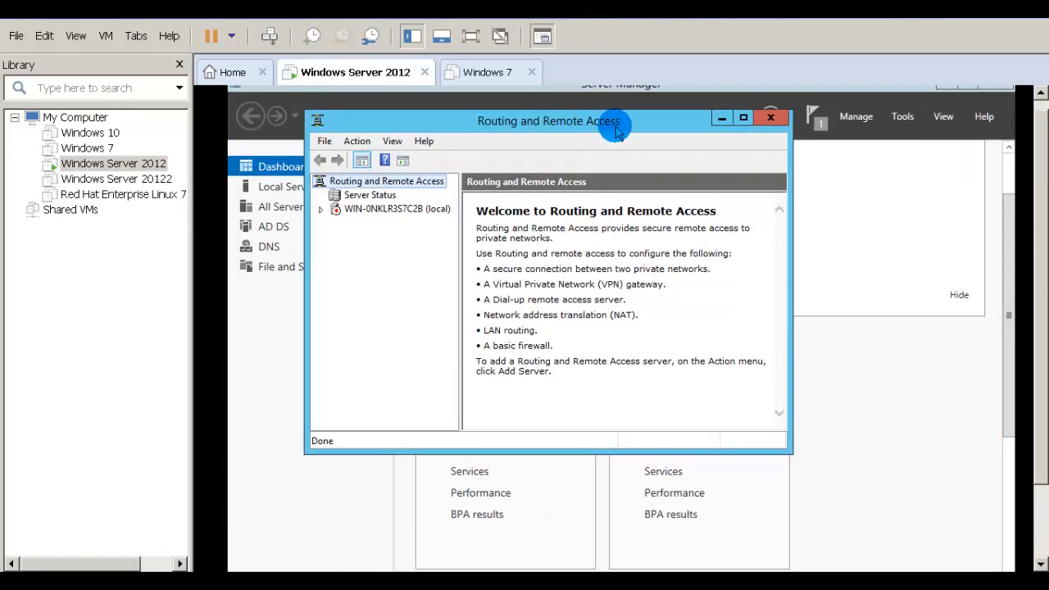
pyautogui.moveTo(616, 121); pyautogui.dragTo(653, 161)
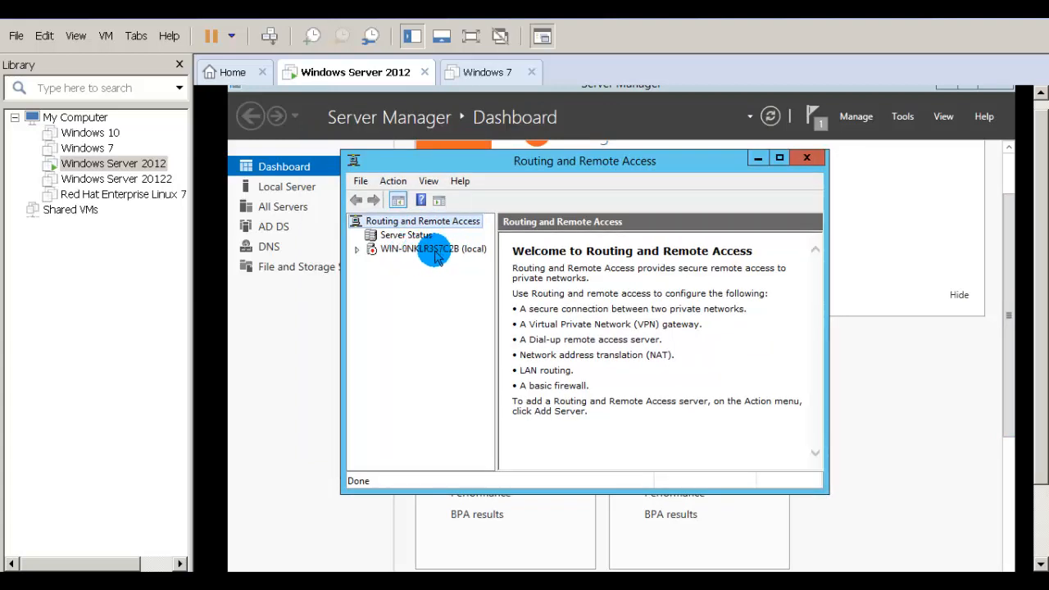
# Step: Start configuring Routing and Remote Access on the local server for remote access VPN
pyautogui.rightClick(434, 249)
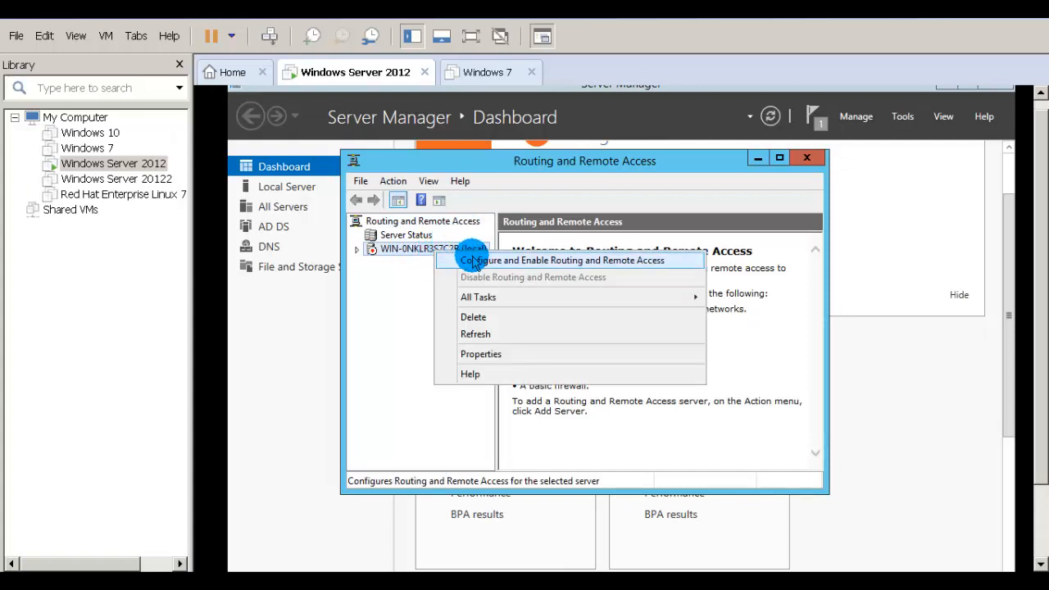
pyautogui.click(474, 260)
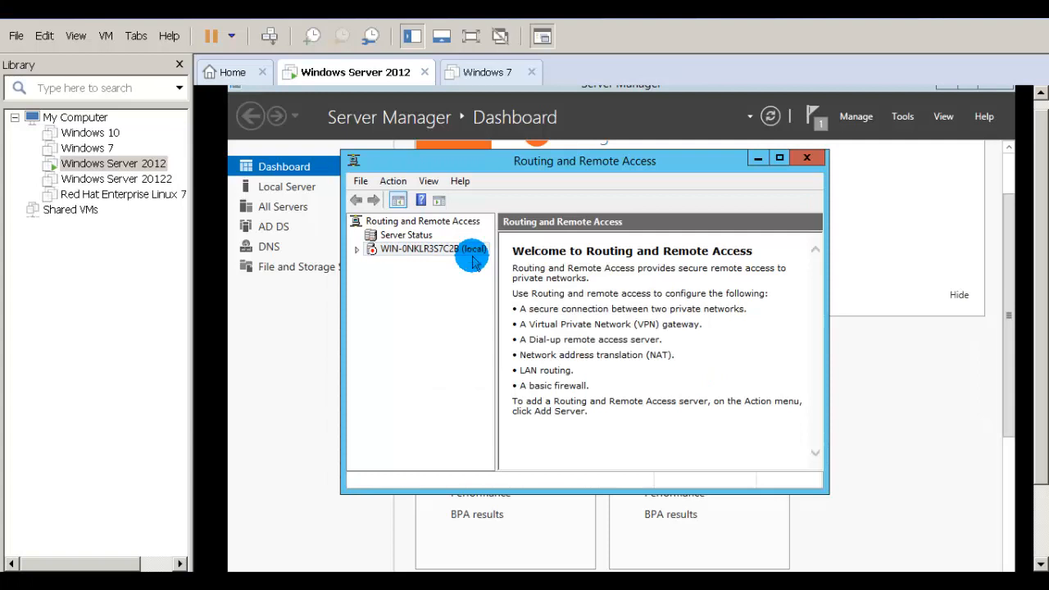
pyautogui.click(674, 465)
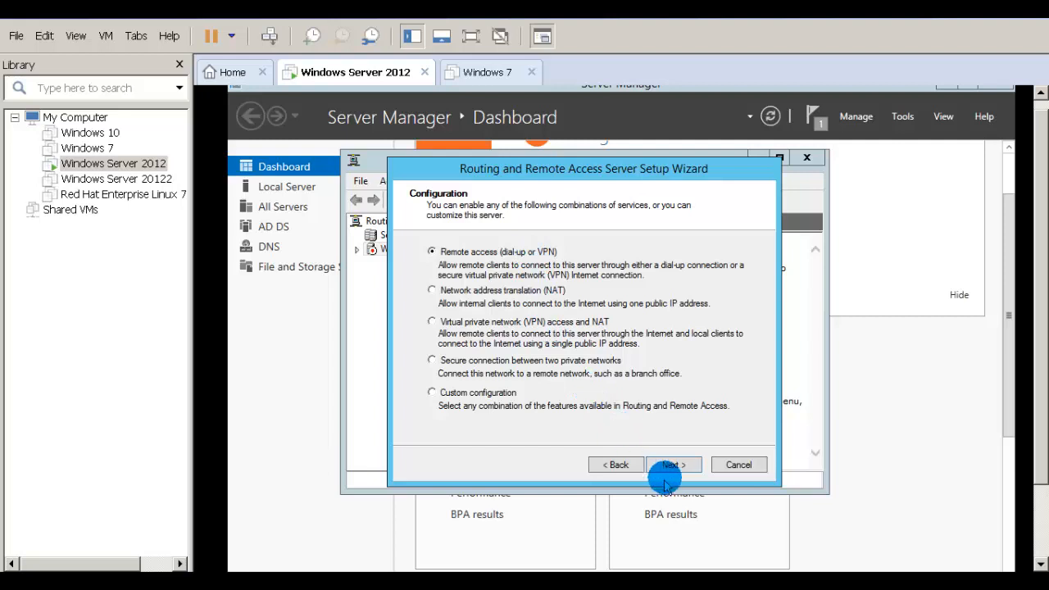
pyautogui.click(674, 465)
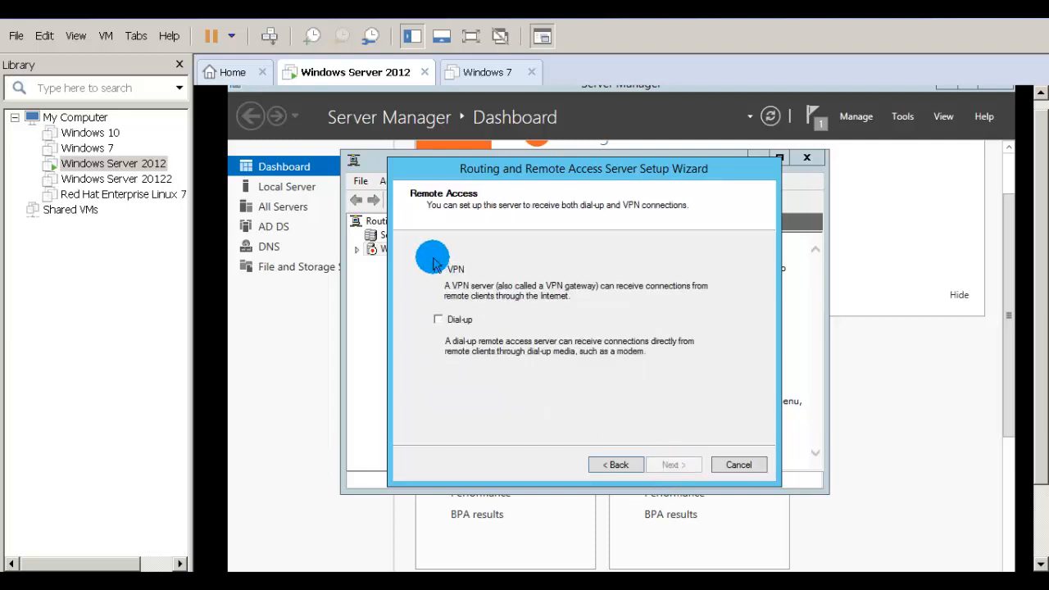
pyautogui.click(439, 270)
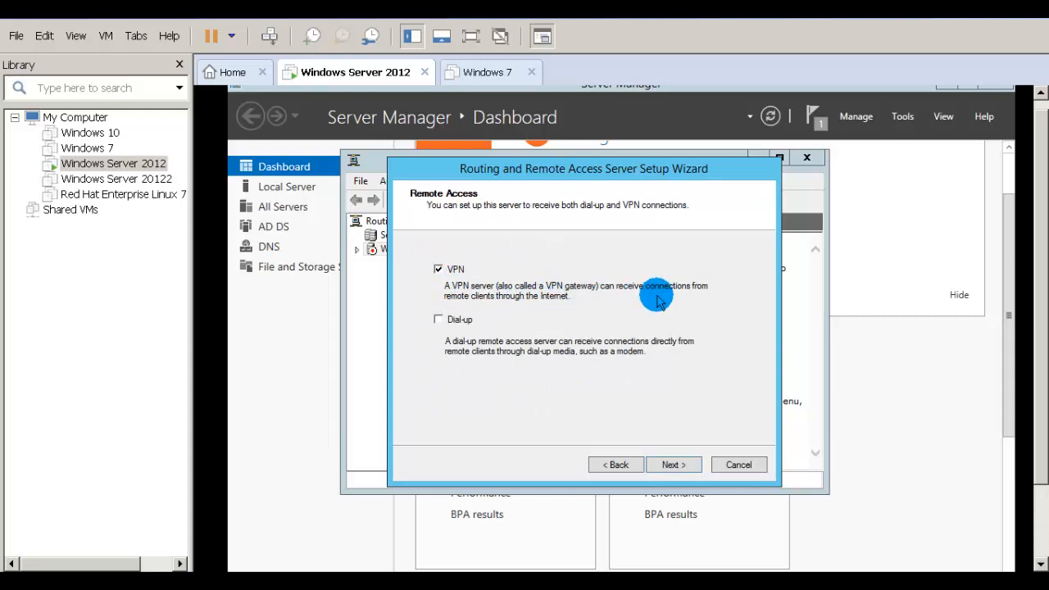
pyautogui.click(670, 465)
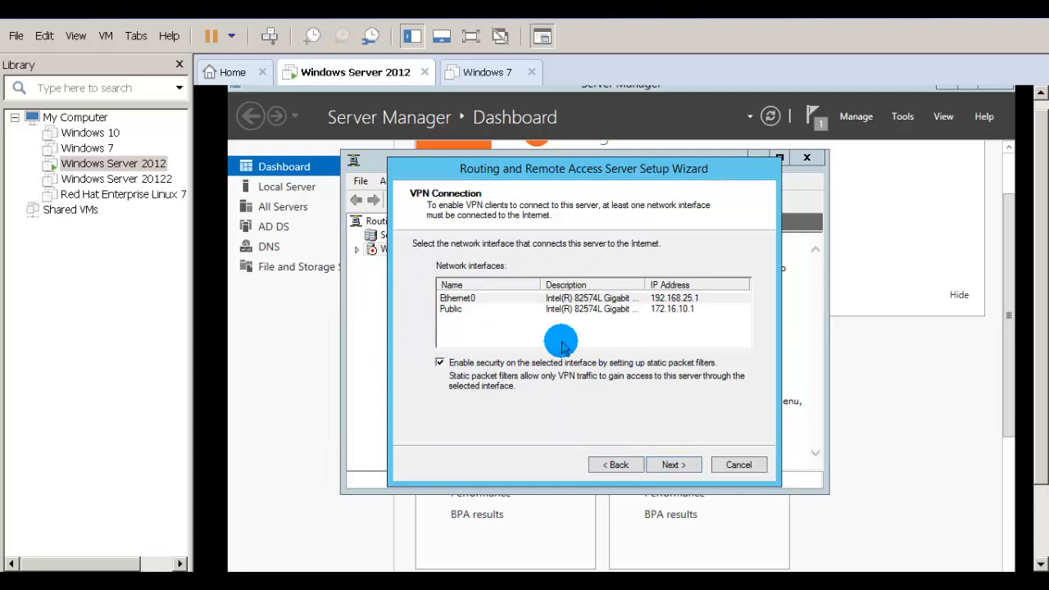
# Step: Choose Public as the internet-facing interface with static packet filters turned off
pyautogui.click(440, 363)
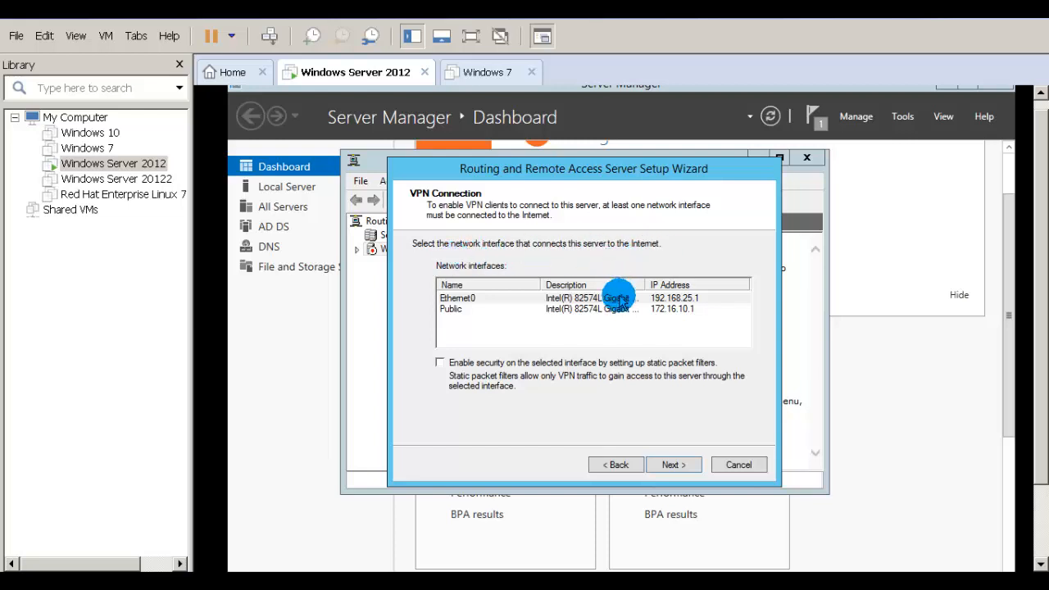
pyautogui.click(593, 310)
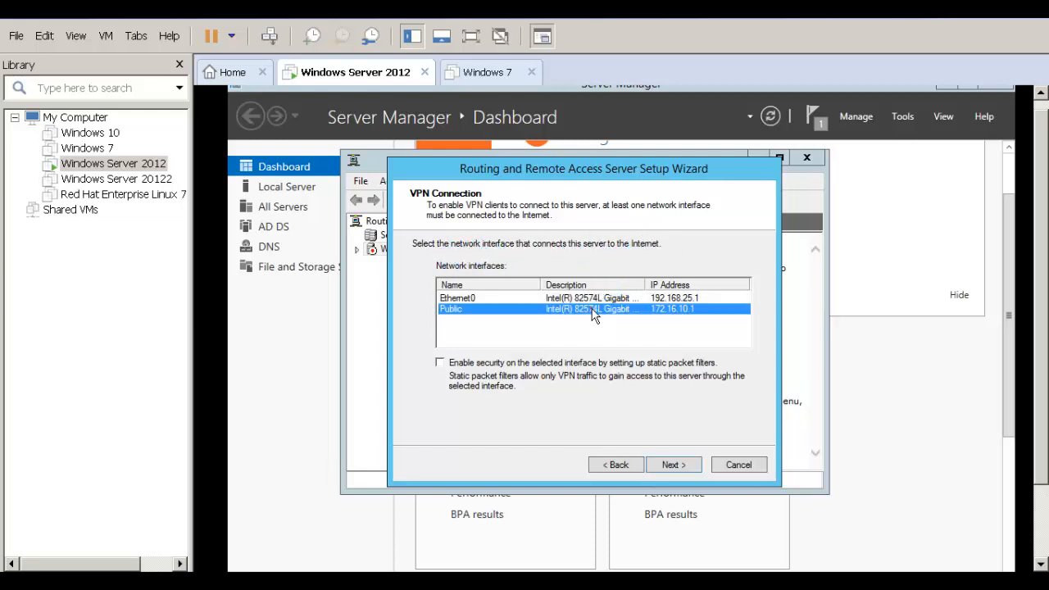
pyautogui.click(671, 466)
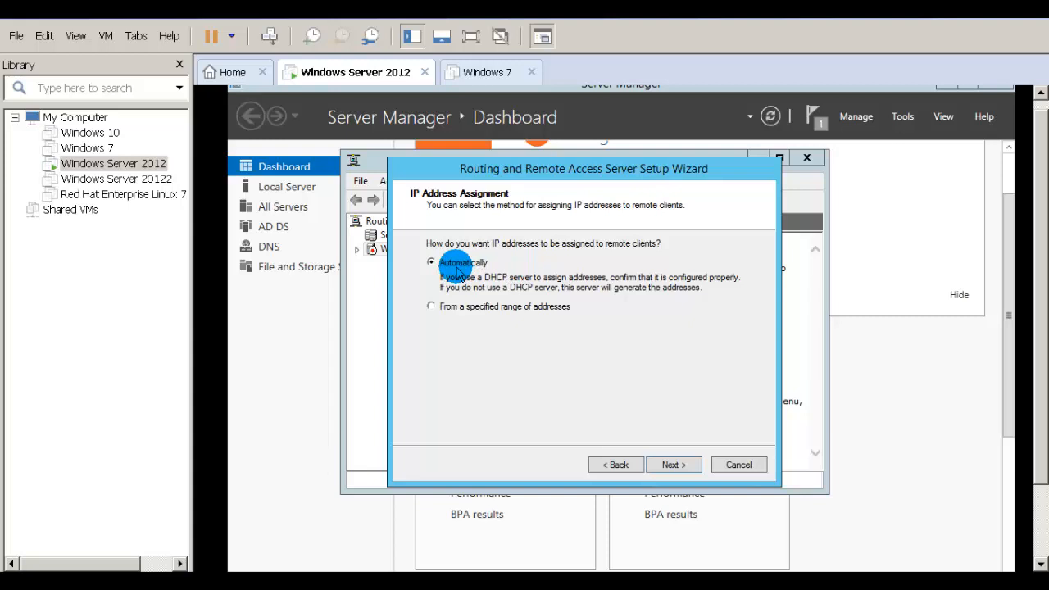
# Step: Assign VPN clients addresses from the specified range 192.168.25.11–192.168.25.15
pyautogui.click(474, 311)
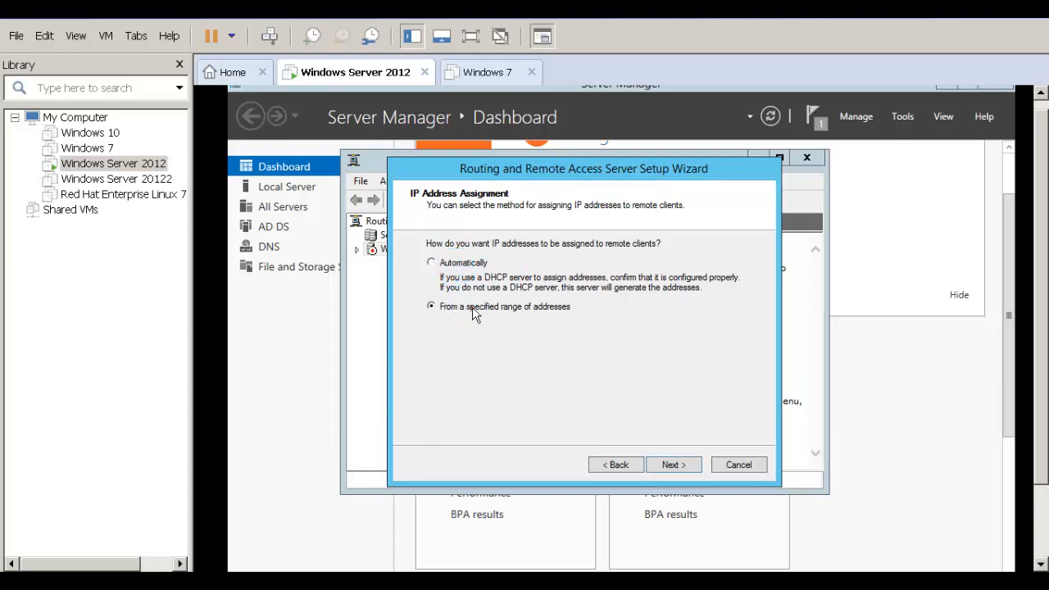
pyautogui.click(618, 466)
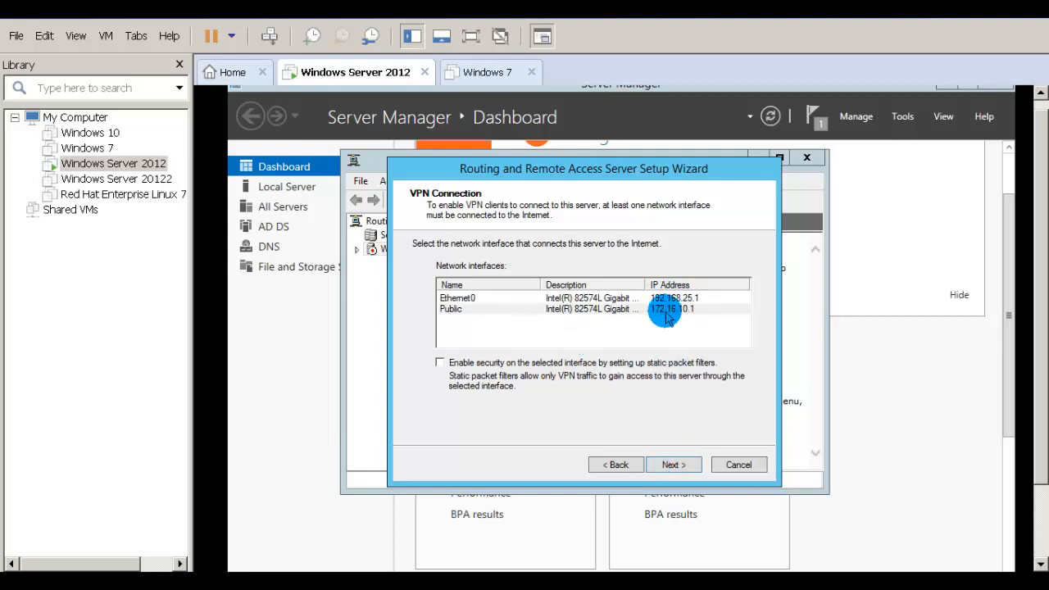
pyautogui.click(672, 465)
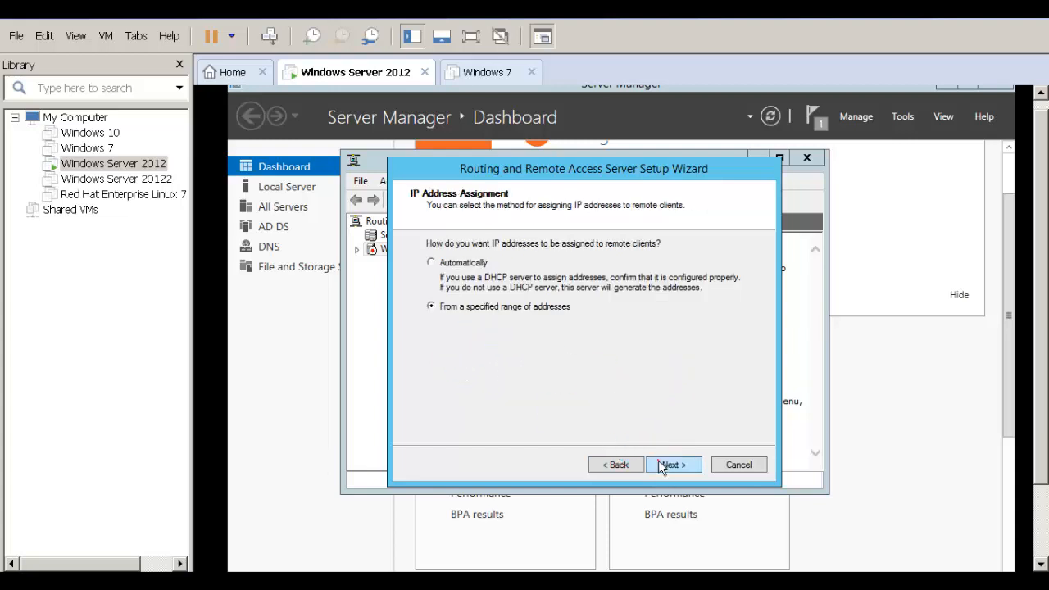
pyautogui.click(660, 463)
pyautogui.click(592, 373)
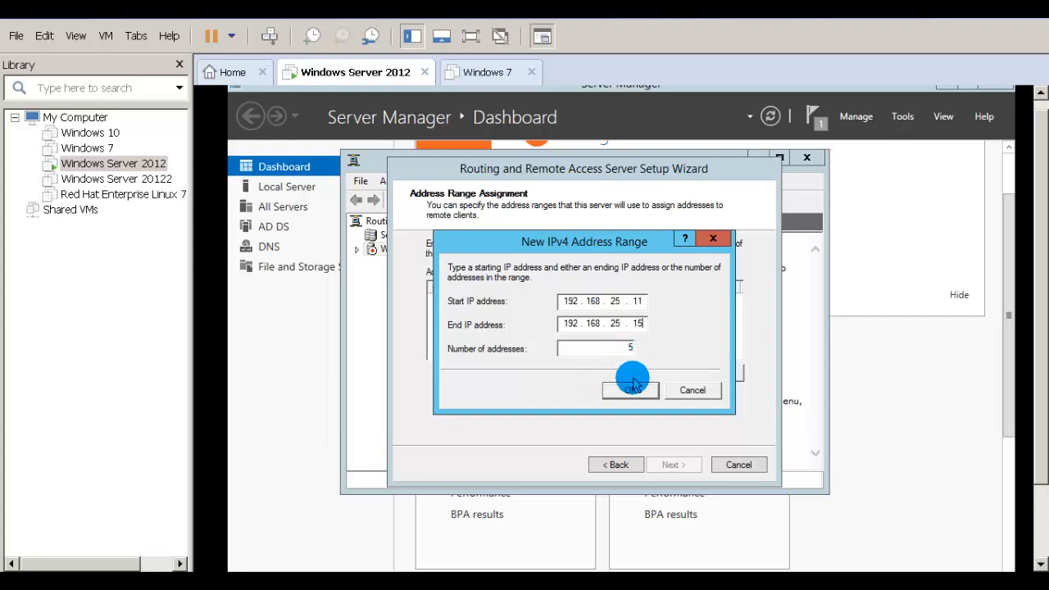
pyautogui.click(631, 391)
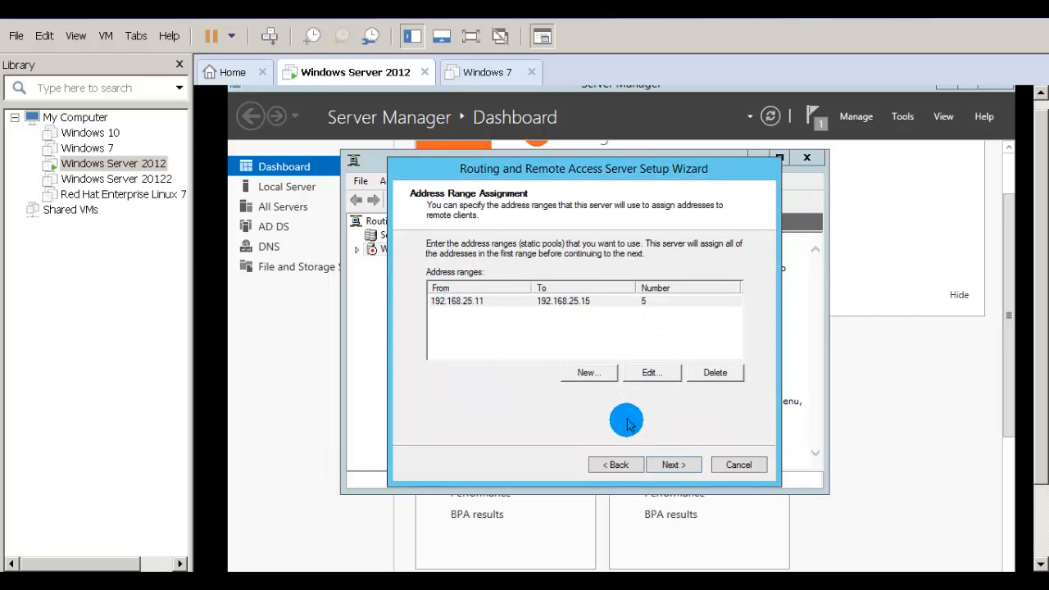
pyautogui.click(653, 465)
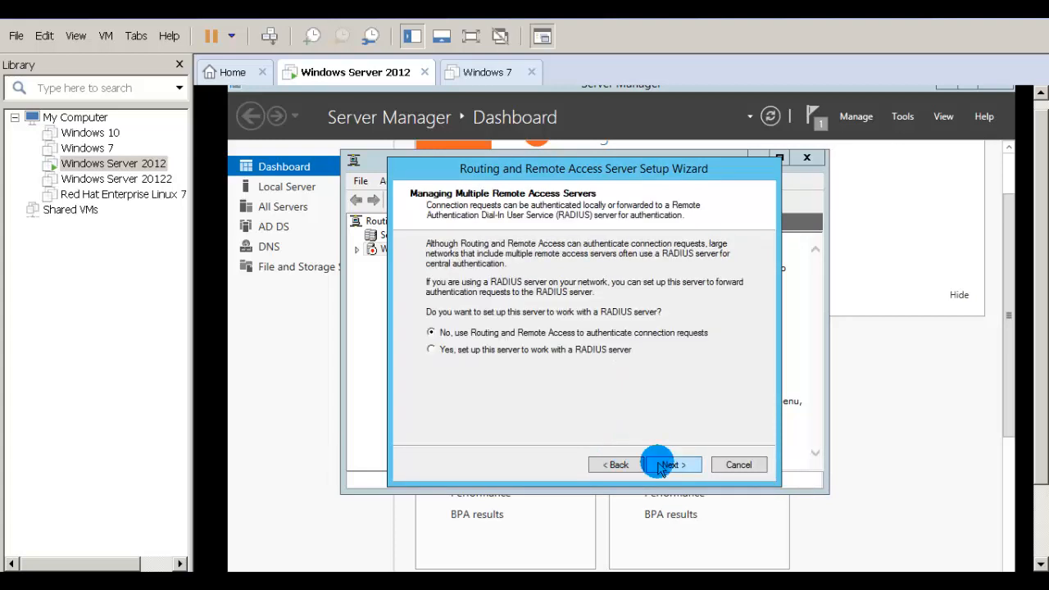
# Step: Complete the Routing and Remote Access wizard, acknowledging the firewall ports and DHCP relay agent notices
pyautogui.click(665, 465)
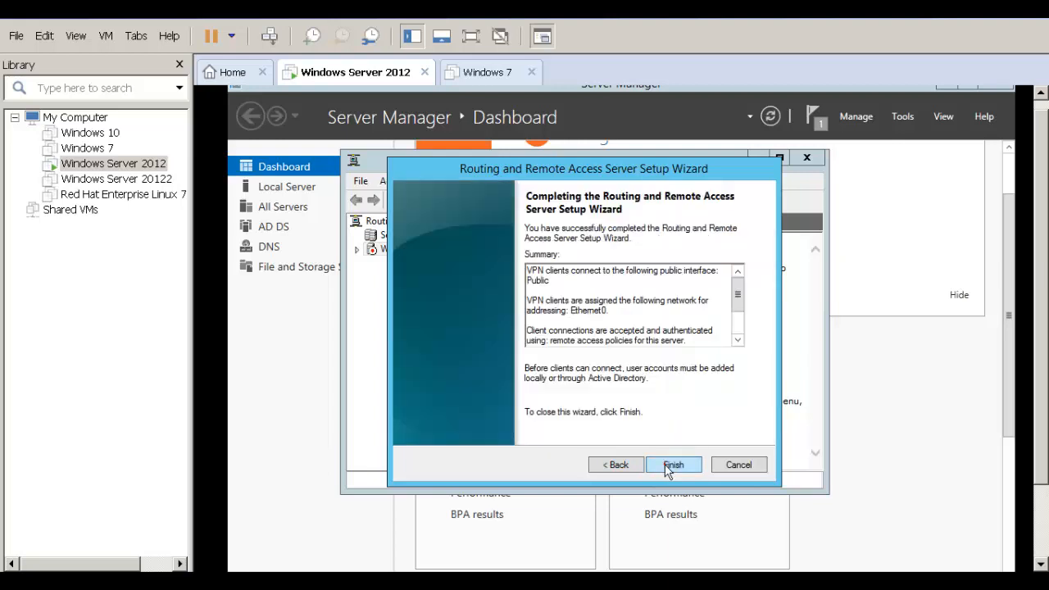
pyautogui.click(672, 465)
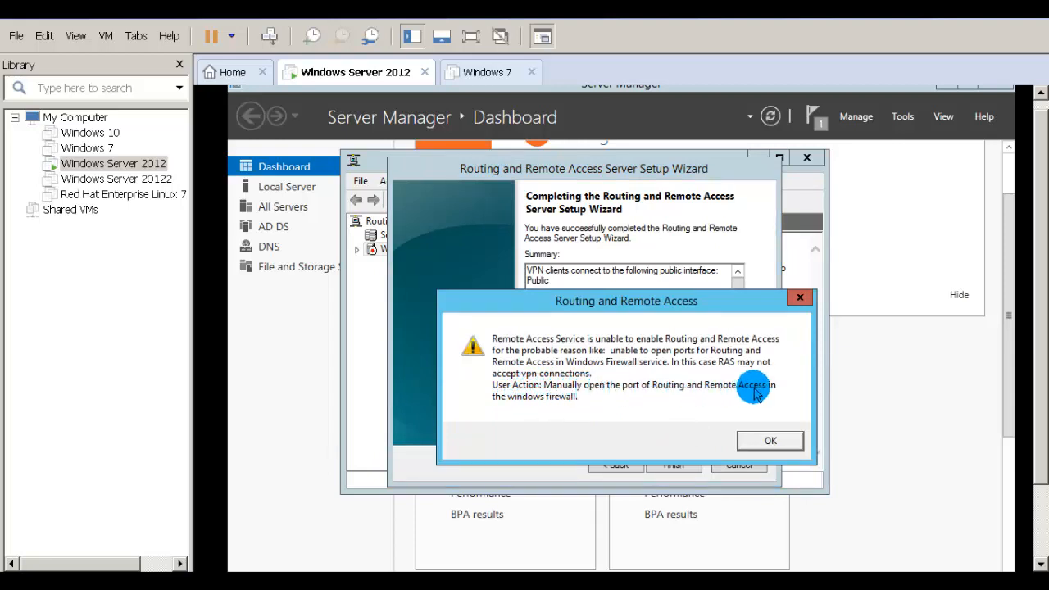
pyautogui.click(756, 443)
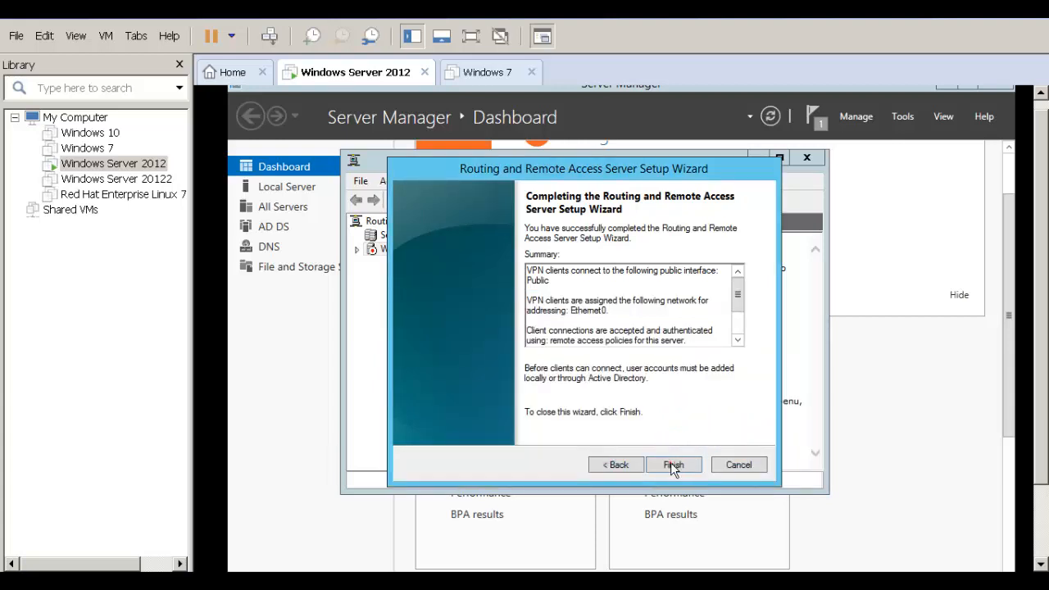
pyautogui.click(672, 464)
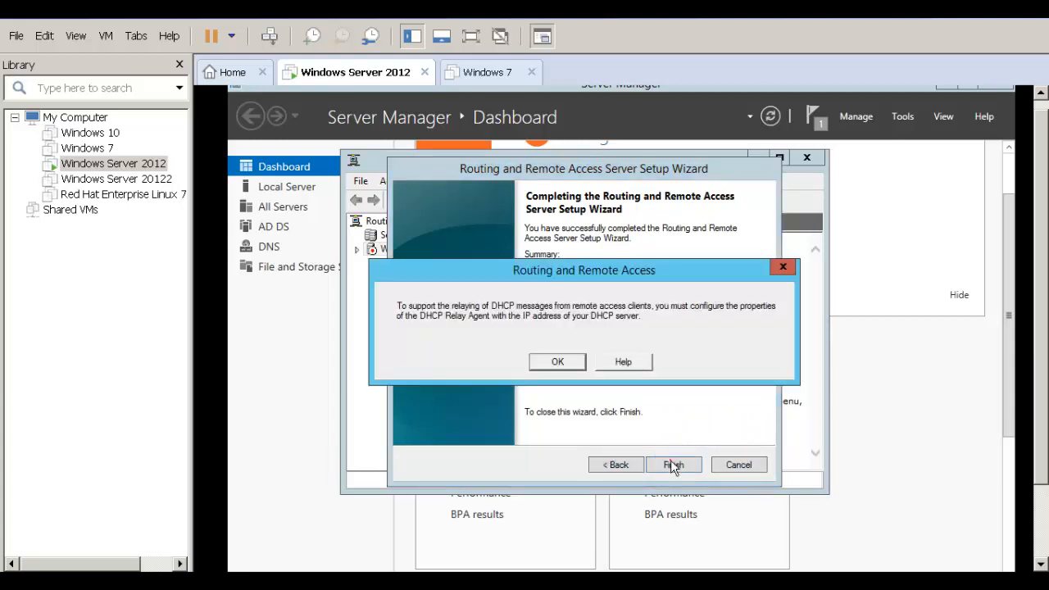
pyautogui.click(558, 363)
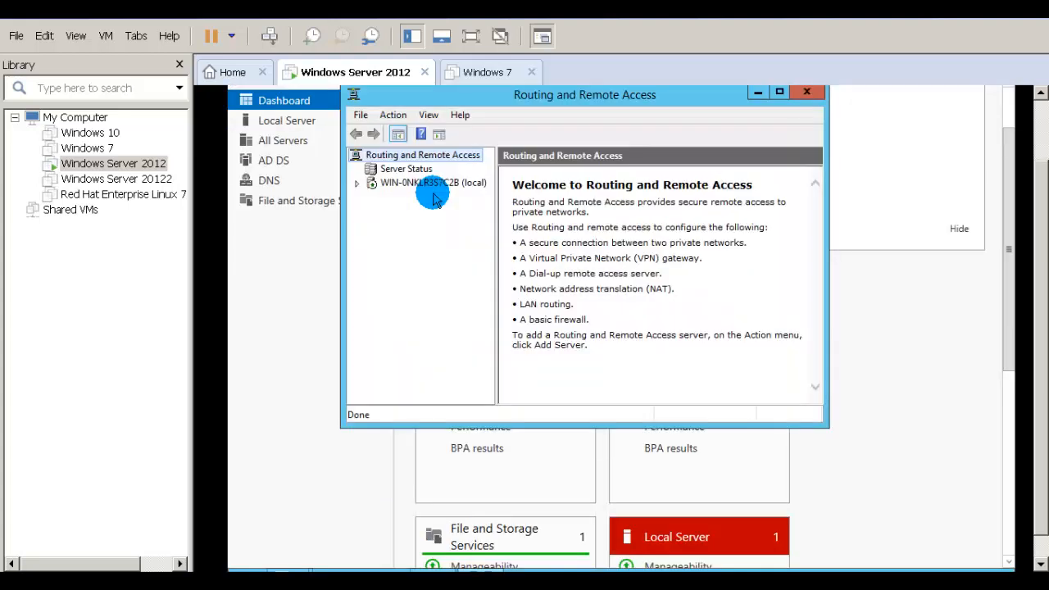
pyautogui.moveTo(570, 100); pyautogui.dragTo(607, 184)
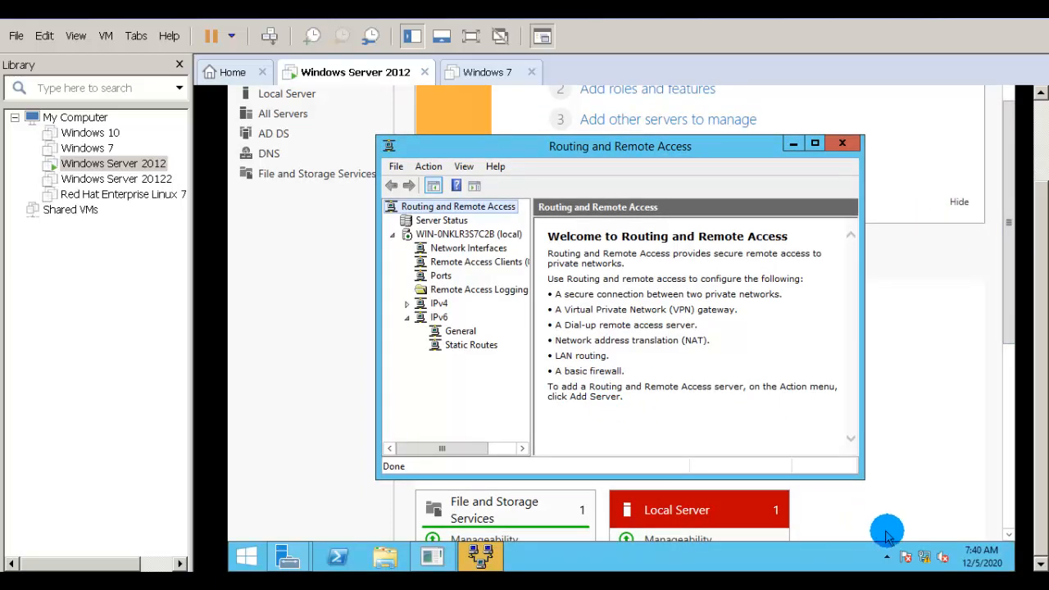
pyautogui.moveTo(925, 558)
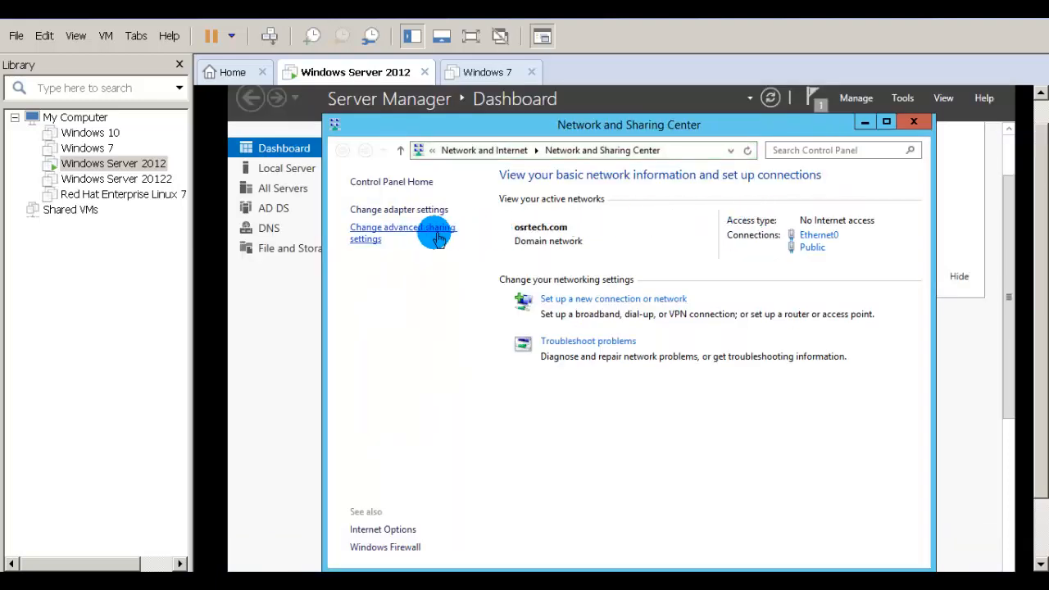
# Step: Open Windows Firewall's allowed apps list and scroll to Routing and Remote Access
pyautogui.click(382, 547)
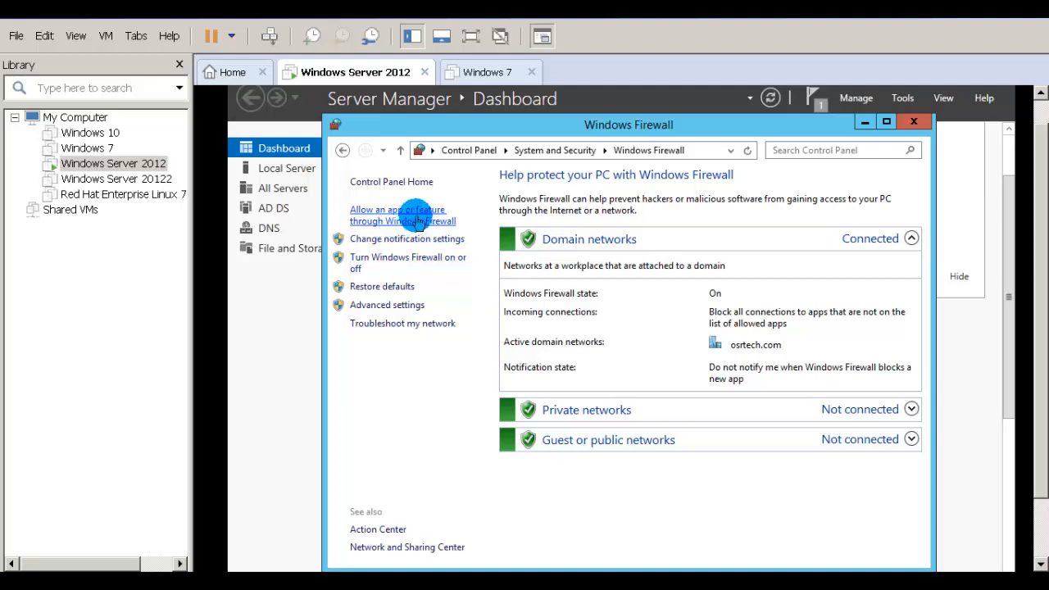
pyautogui.click(417, 220)
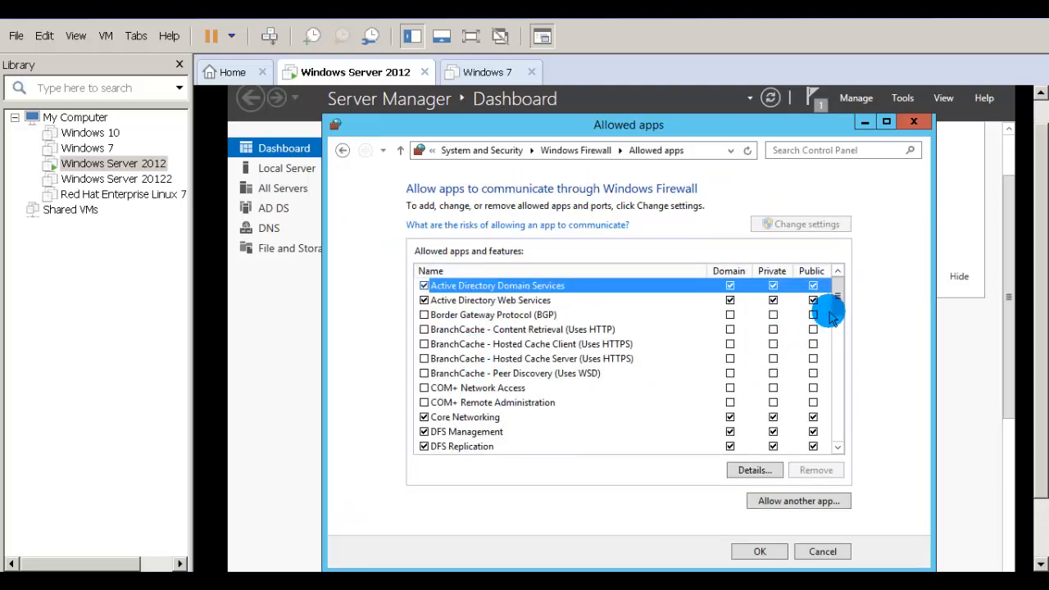
pyautogui.scroll(-1, 833, 311)
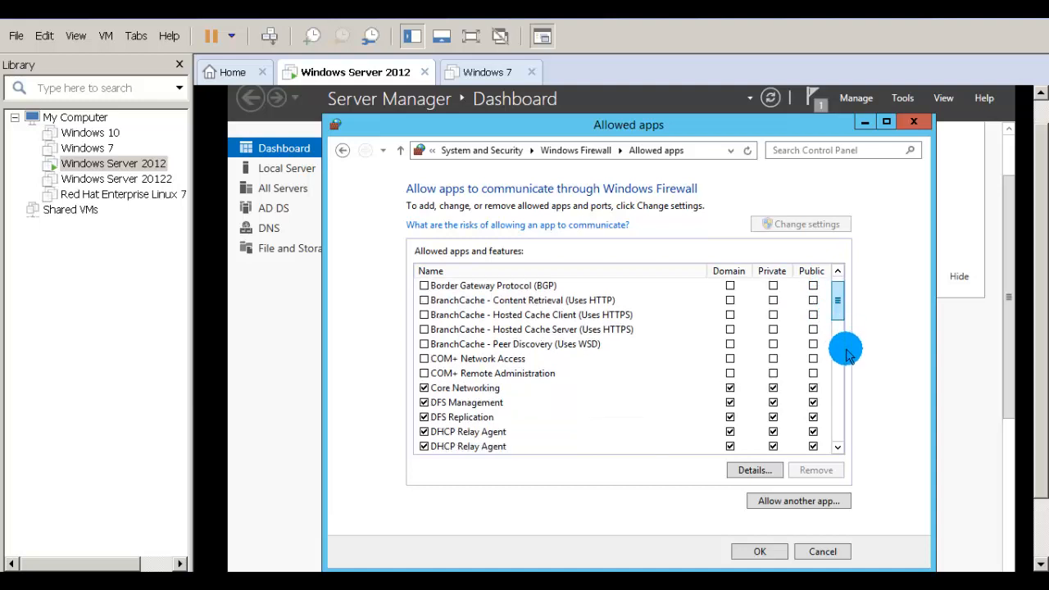
pyautogui.click(838, 337)
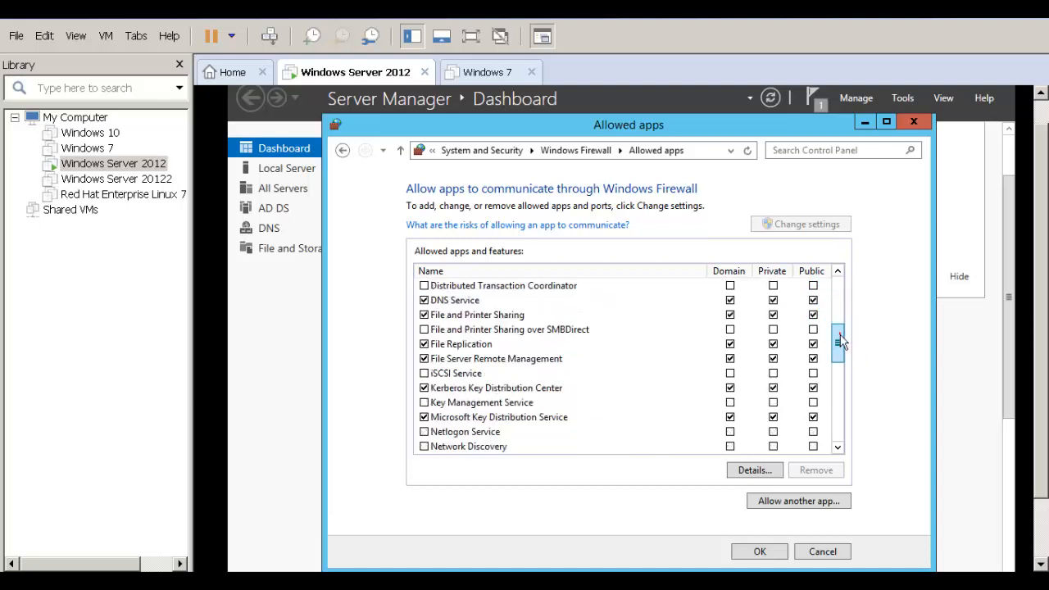
pyautogui.moveTo(840, 342); pyautogui.dragTo(842, 375)
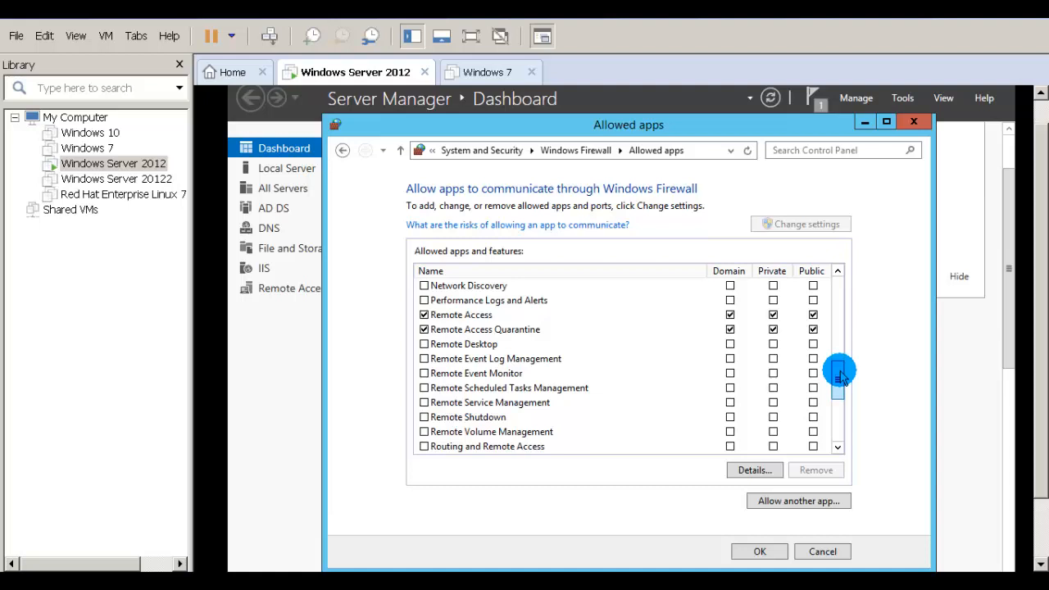
pyautogui.moveTo(842, 375); pyautogui.dragTo(841, 382)
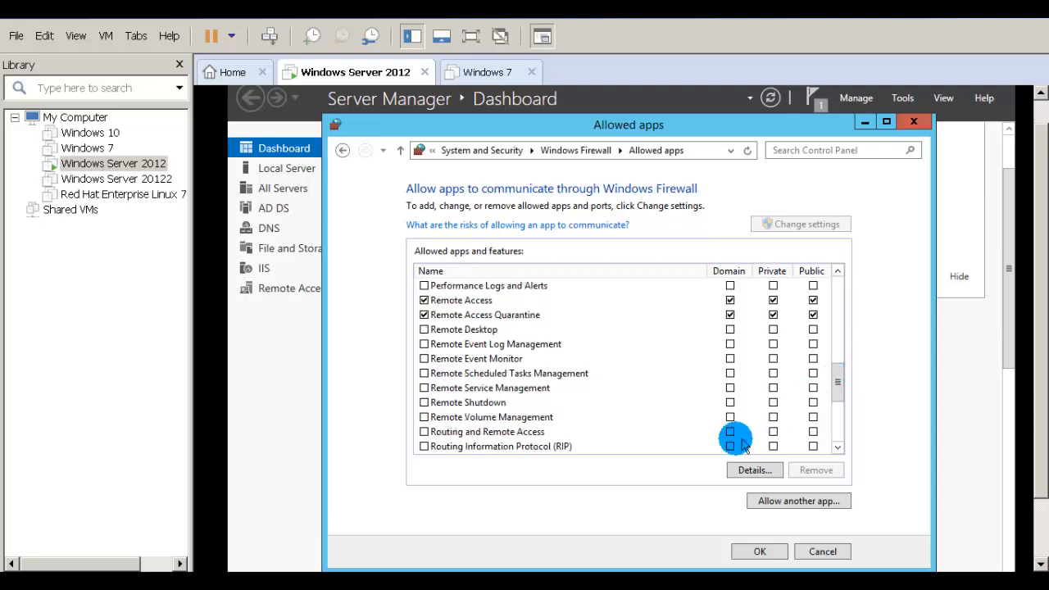
# Step: Allow Routing and Remote Access on Domain, Private and Public networks and save
pyautogui.click(424, 432)
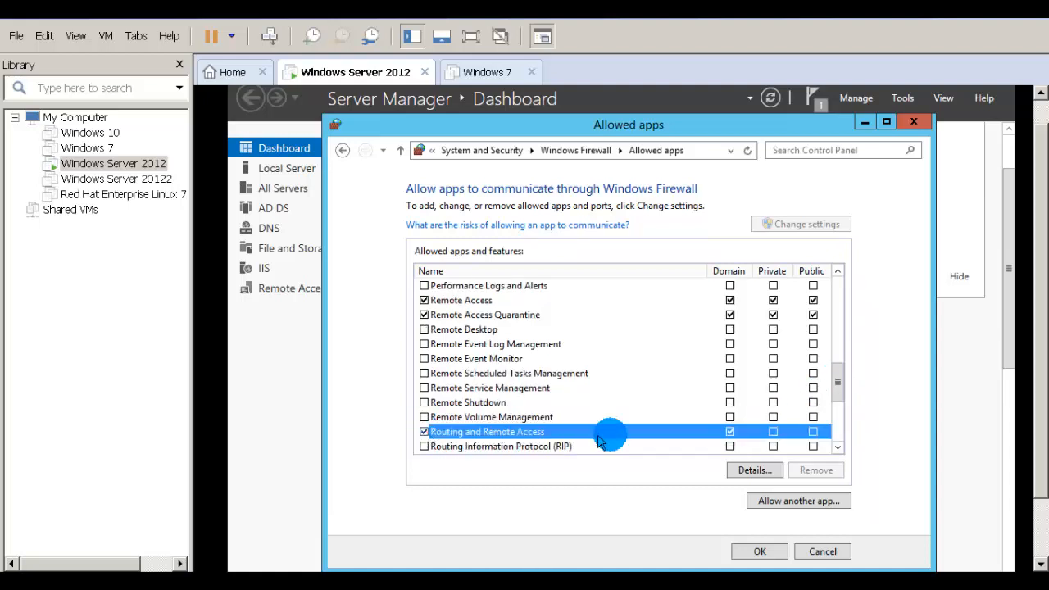
pyautogui.click(772, 433)
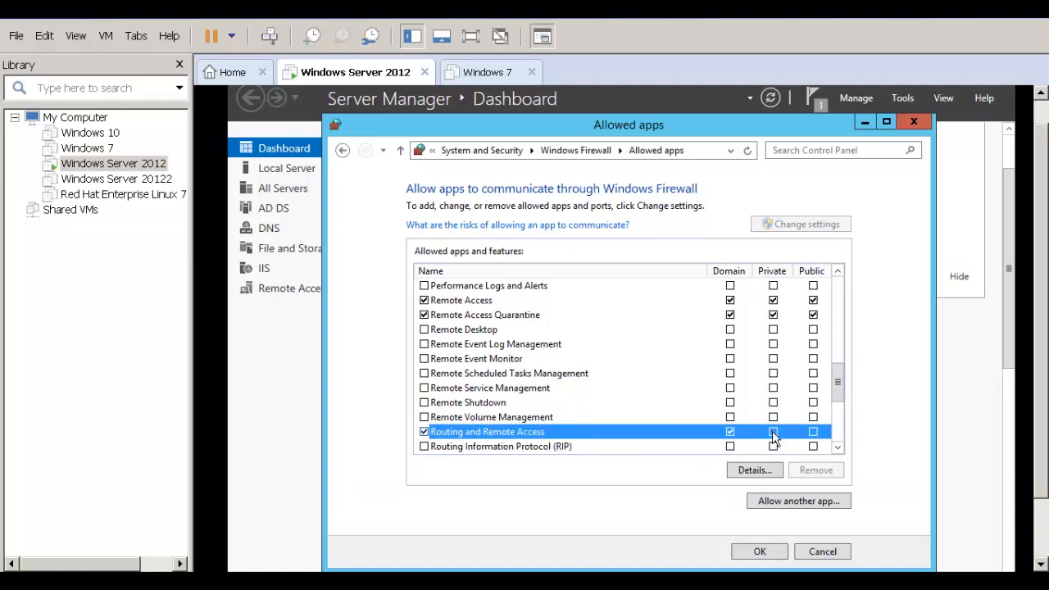
pyautogui.click(812, 433)
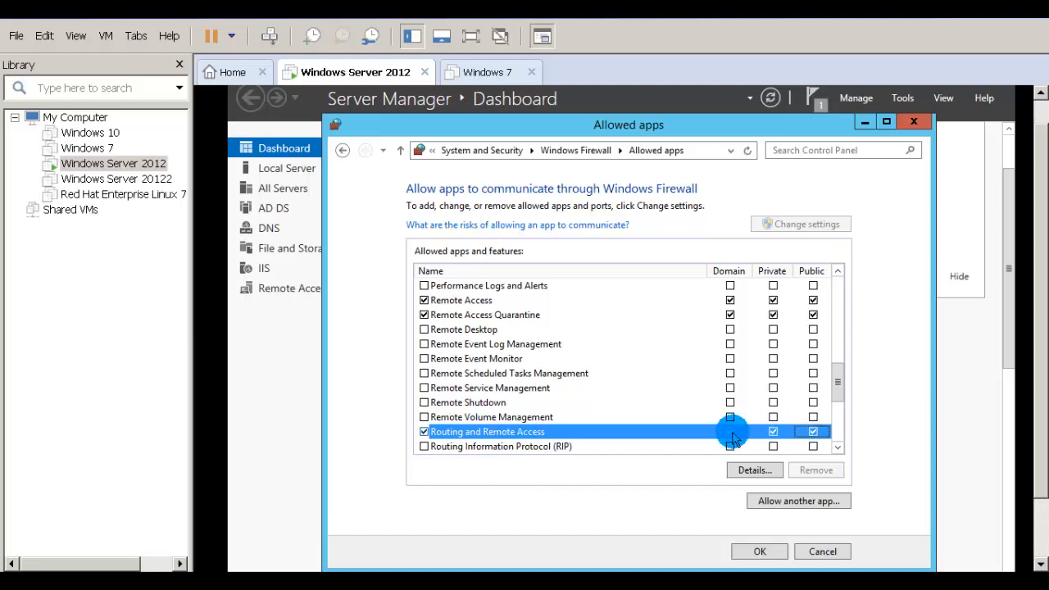
pyautogui.click(768, 553)
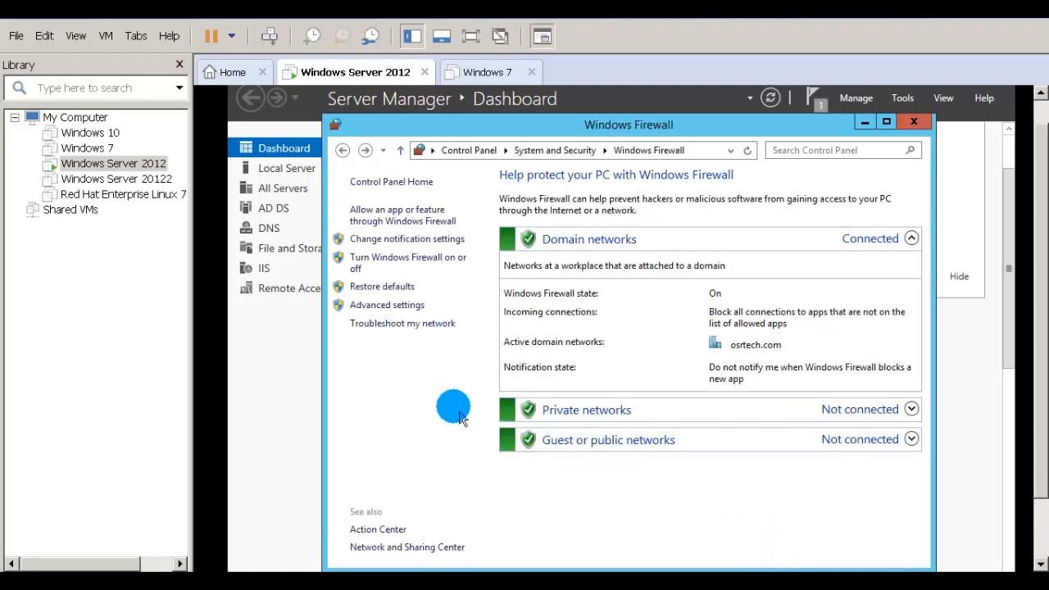
pyautogui.click(921, 125)
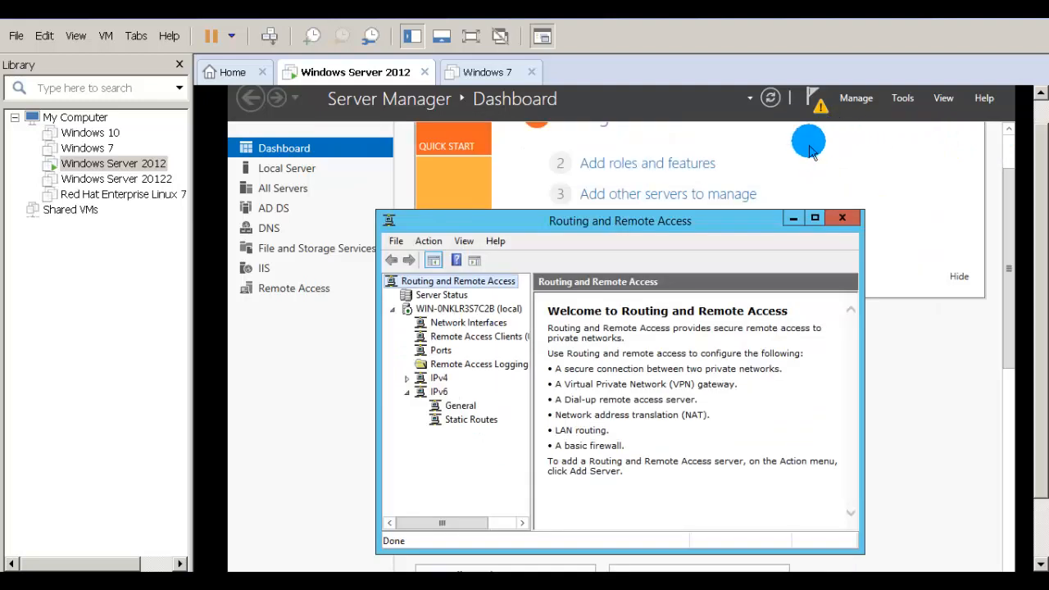
# Step: Close the Routing and Remote Access console on the server VM
pyautogui.click(1000, 259)
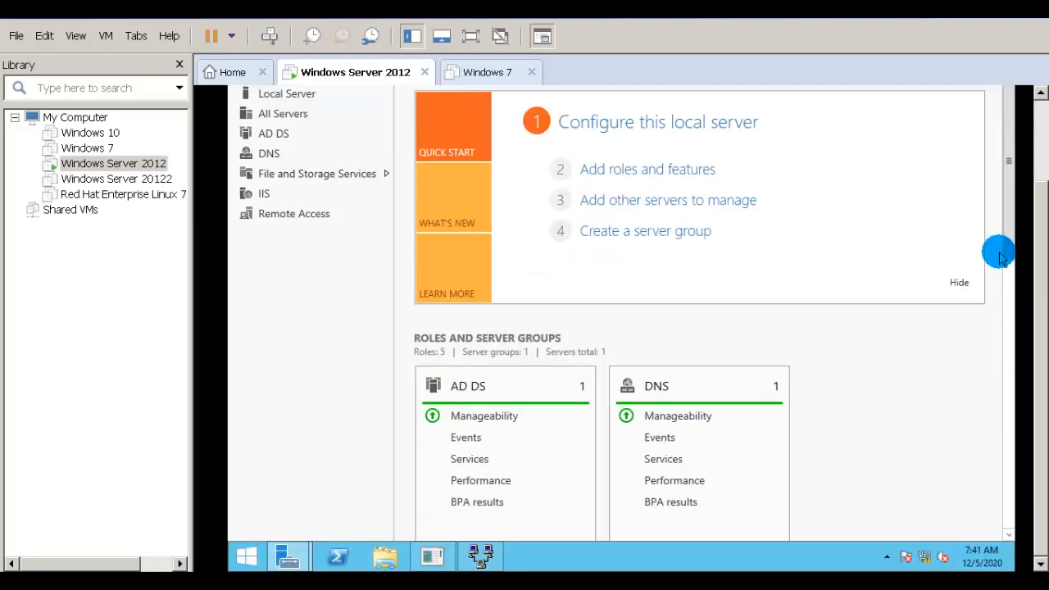
pyautogui.click(481, 556)
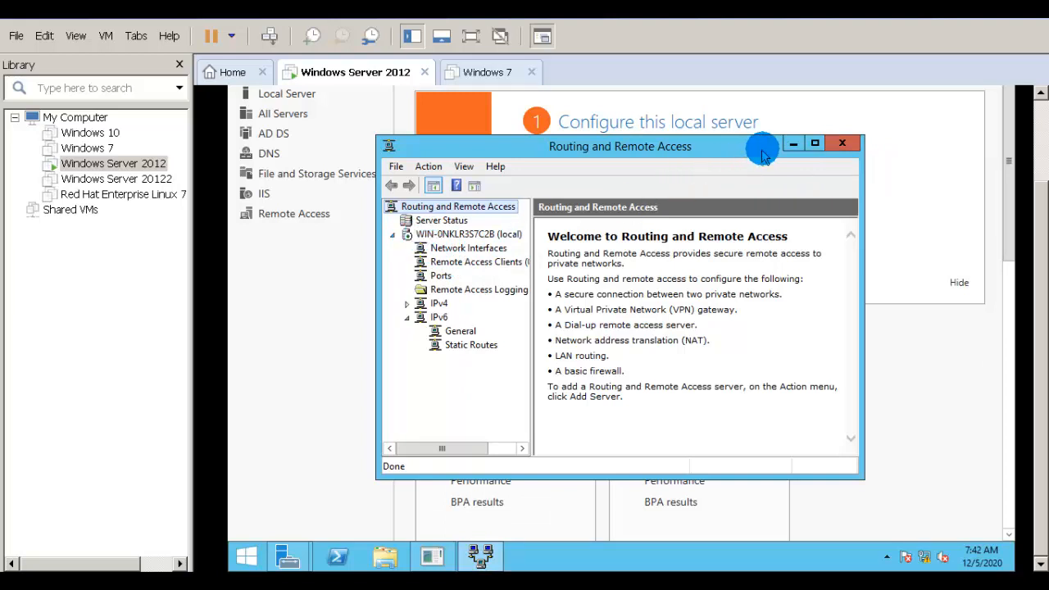
pyautogui.click(840, 144)
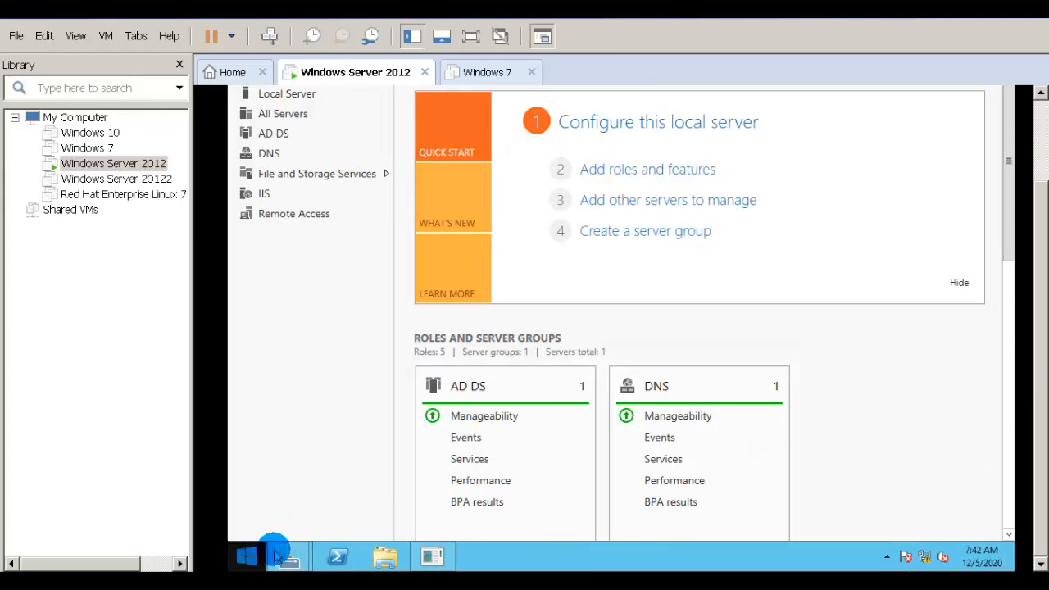
# Step: Bring Server Manager forward and drop down its Tools menu of administrative tools
pyautogui.moveTo(281, 556)
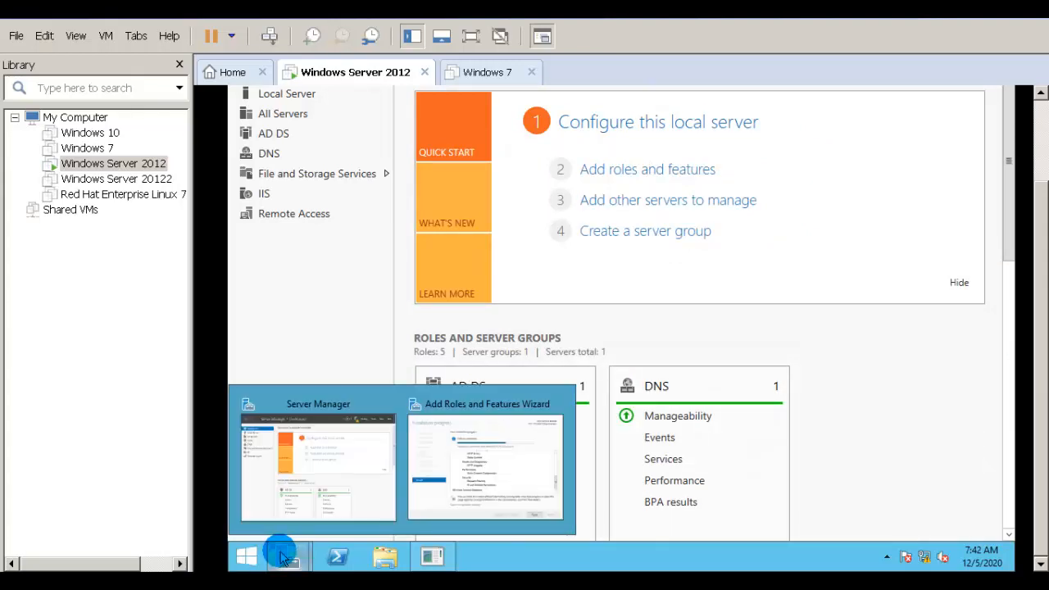
pyautogui.click(321, 492)
pyautogui.scroll(-3, 1042, 159)
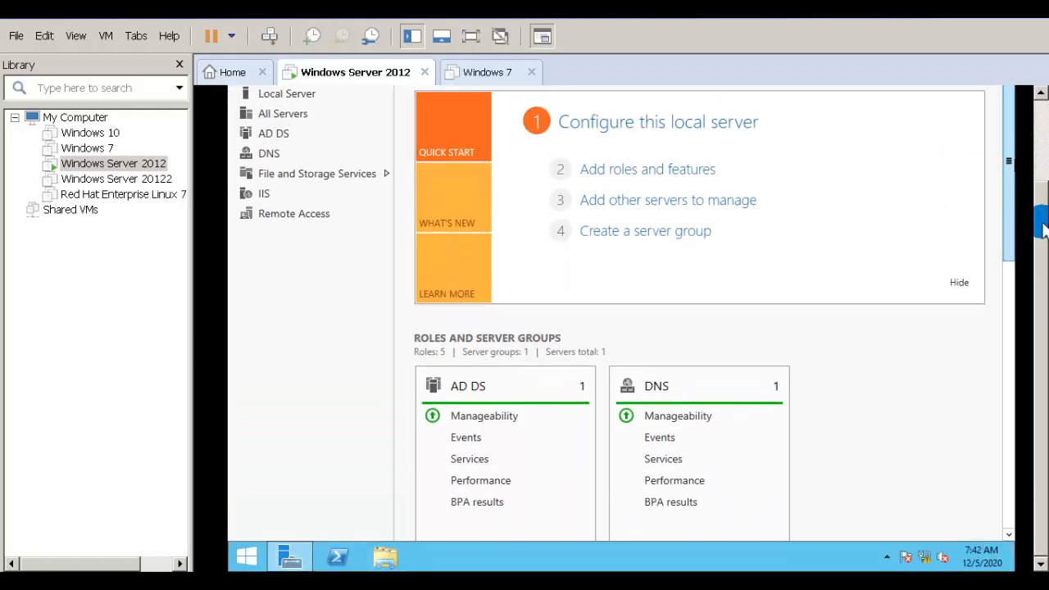
pyautogui.scroll(3, 1042, 225)
pyautogui.click(904, 128)
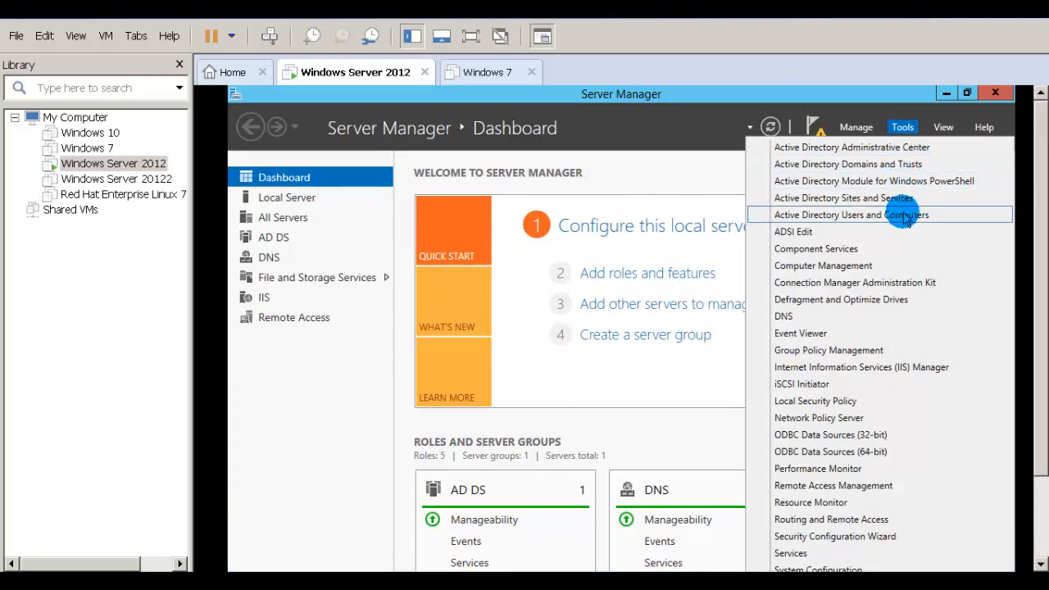
# Step: In Active Directory Users and Computers, set the Administrator account's dial-in permission to Allow access
pyautogui.click(905, 217)
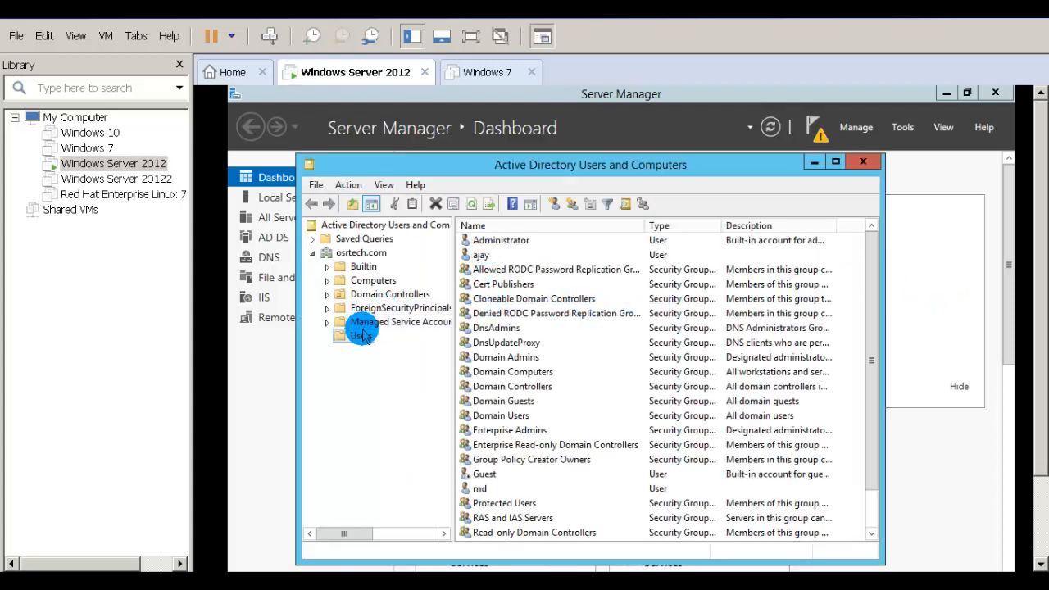
pyautogui.rightClick(506, 242)
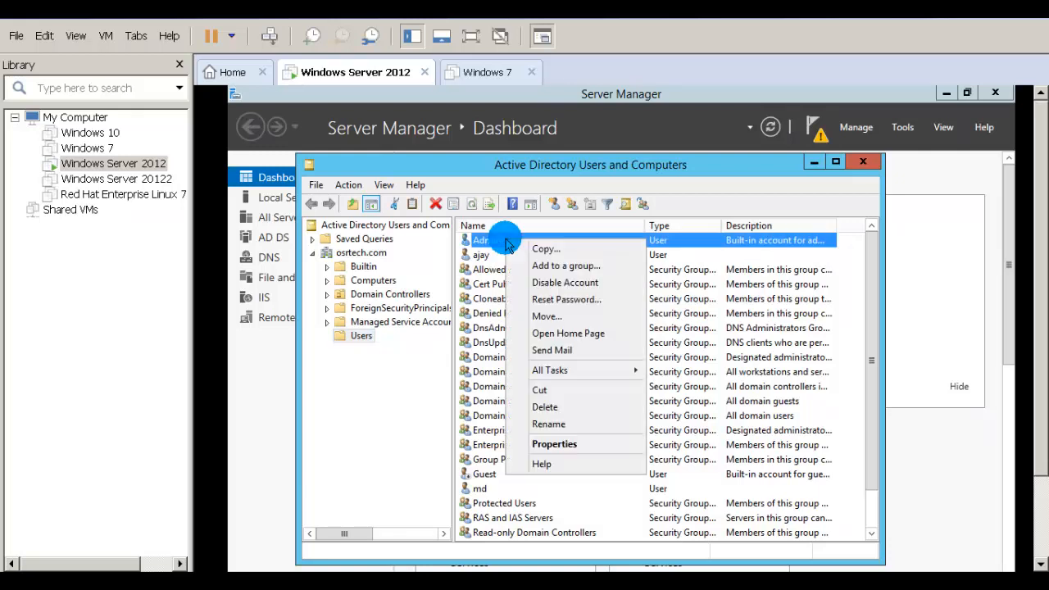
pyautogui.click(541, 441)
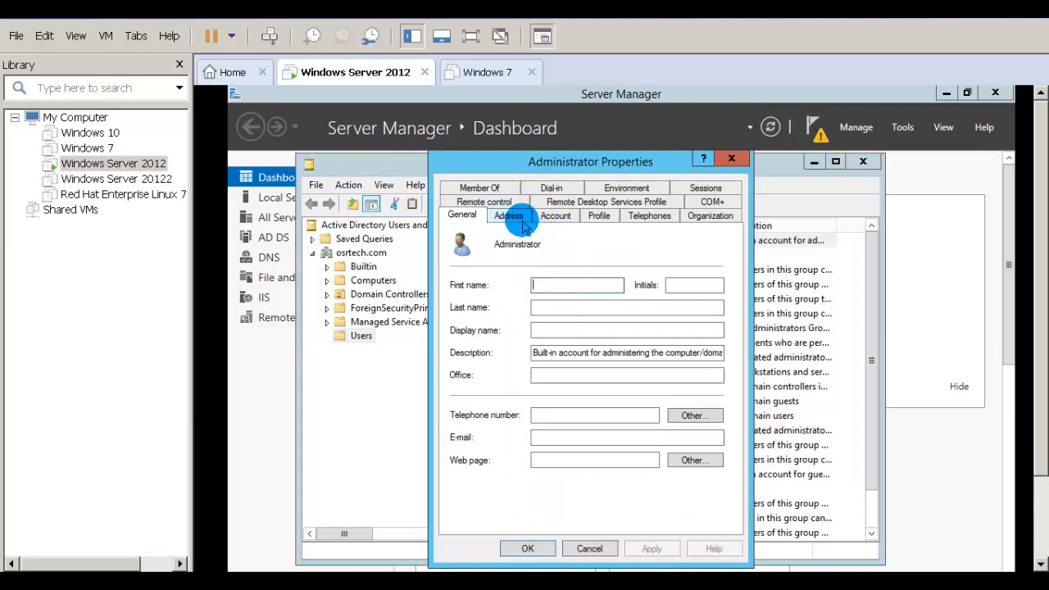
pyautogui.click(572, 188)
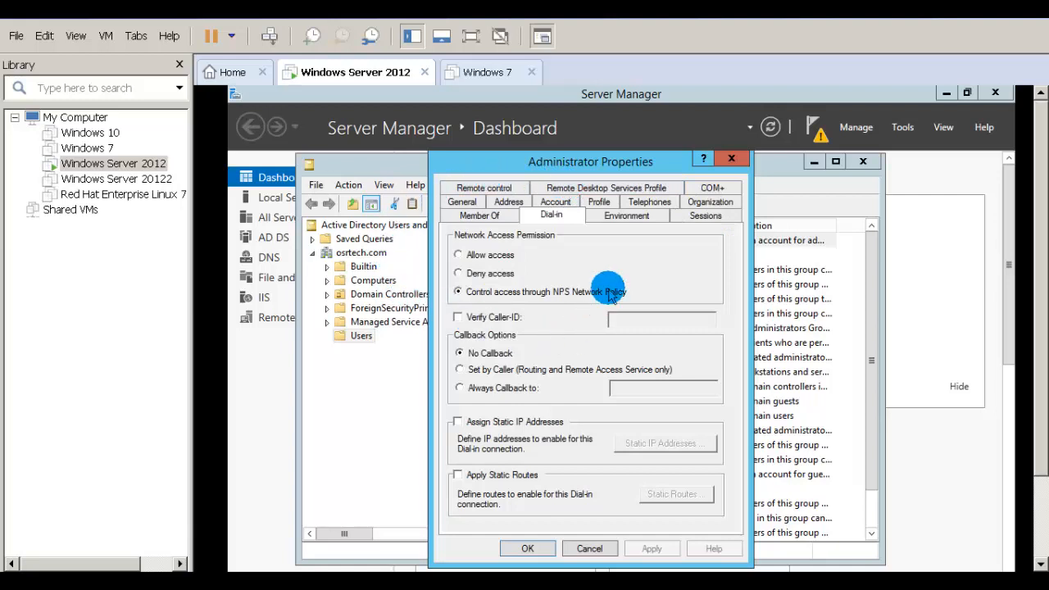
pyautogui.click(478, 260)
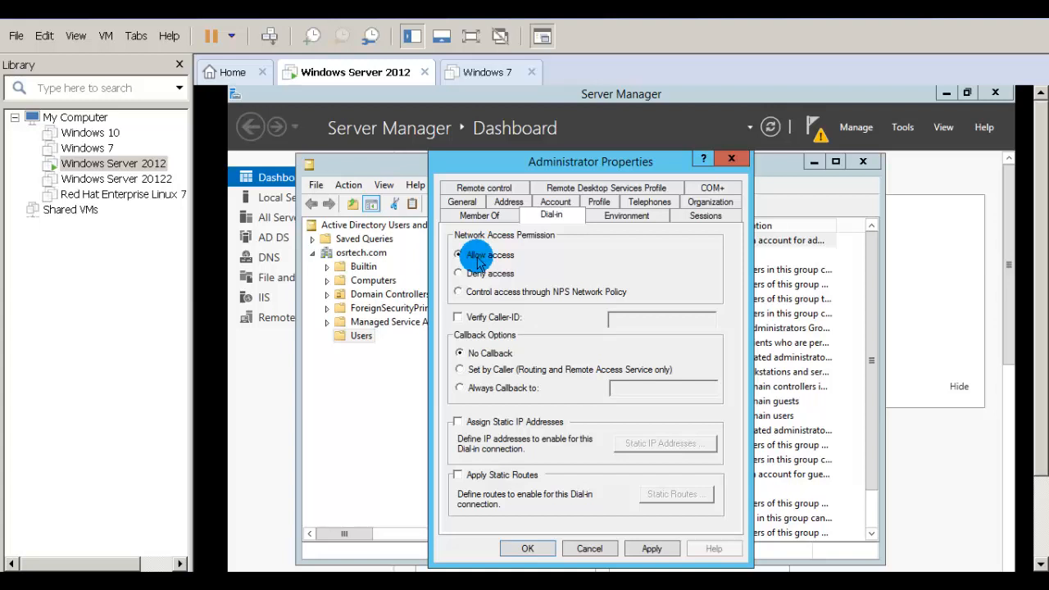
pyautogui.click(651, 549)
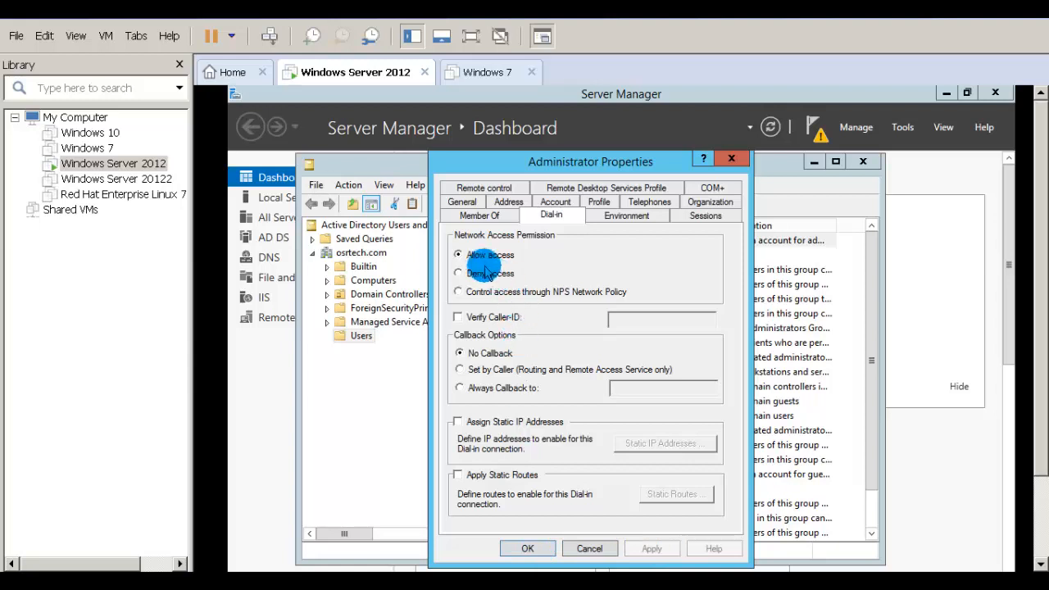
pyautogui.click(528, 549)
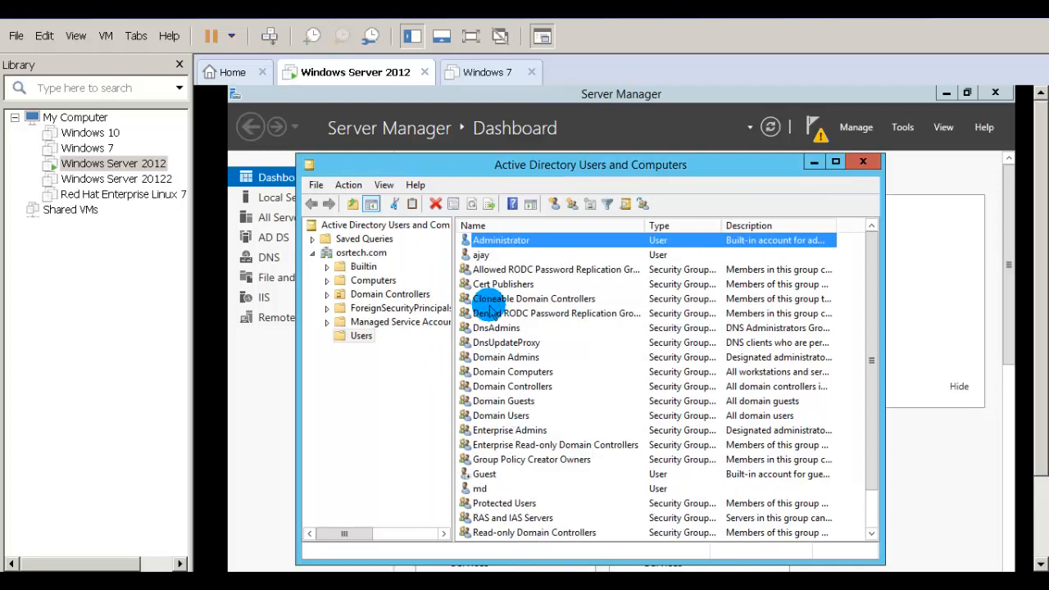
# Step: Set the other user account's dial-in permission to Allow access, then close the console
pyautogui.rightClick(482, 257)
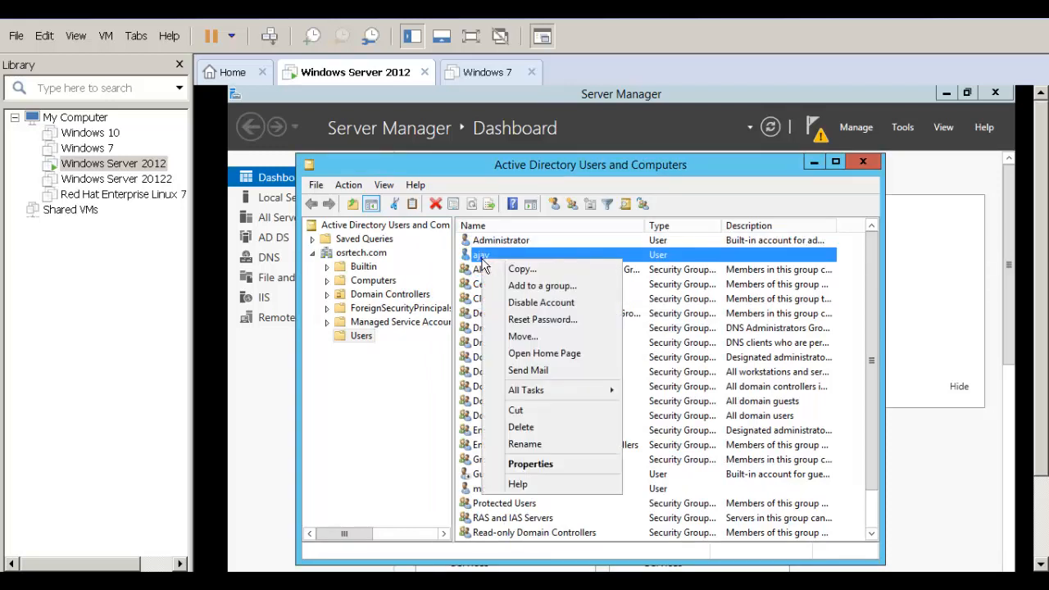
pyautogui.click(520, 466)
pyautogui.click(552, 188)
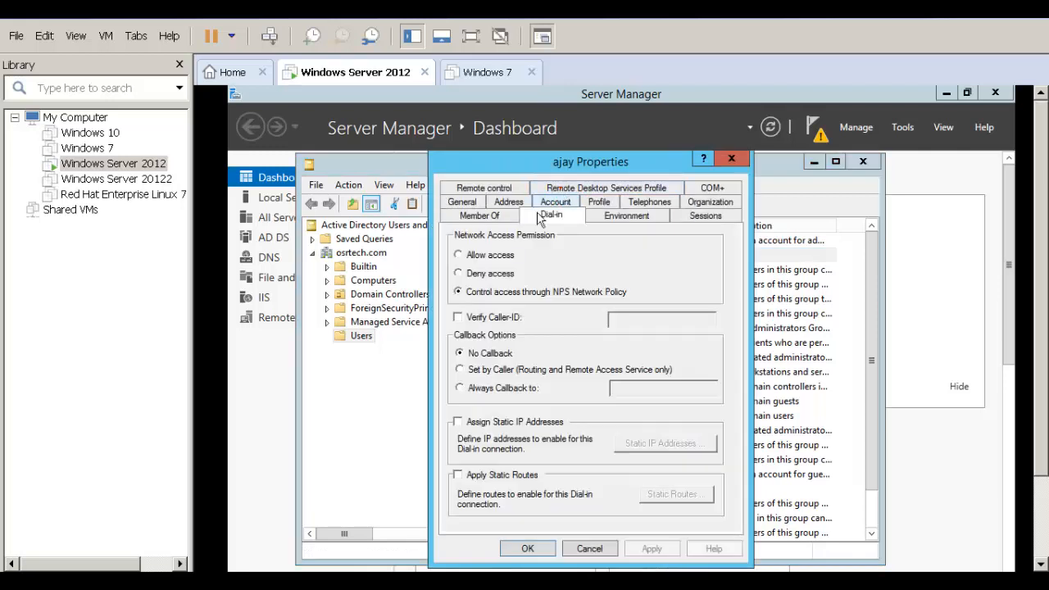
pyautogui.click(495, 255)
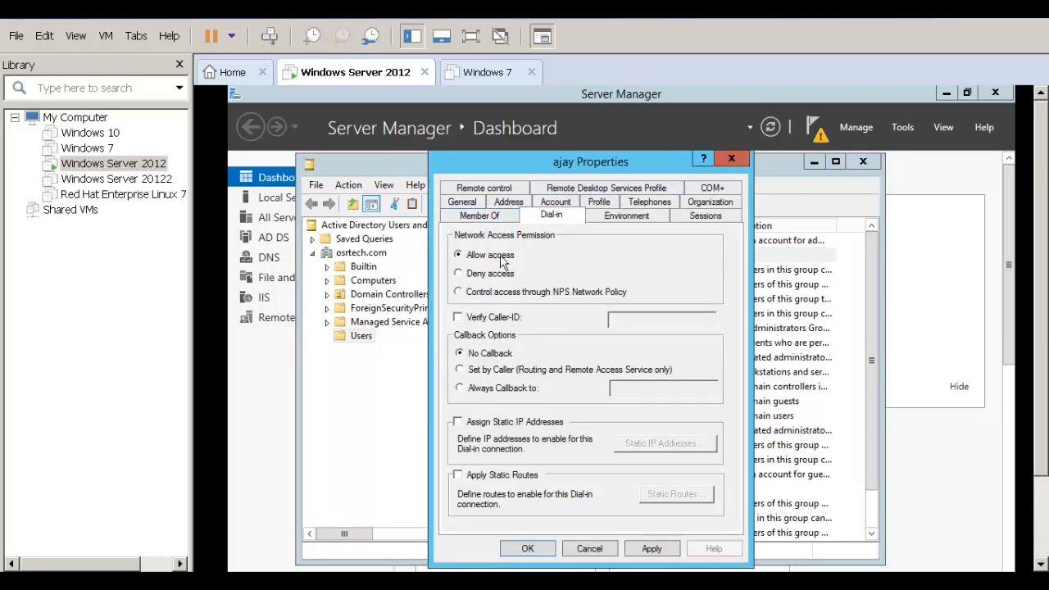
pyautogui.click(648, 548)
pyautogui.click(518, 547)
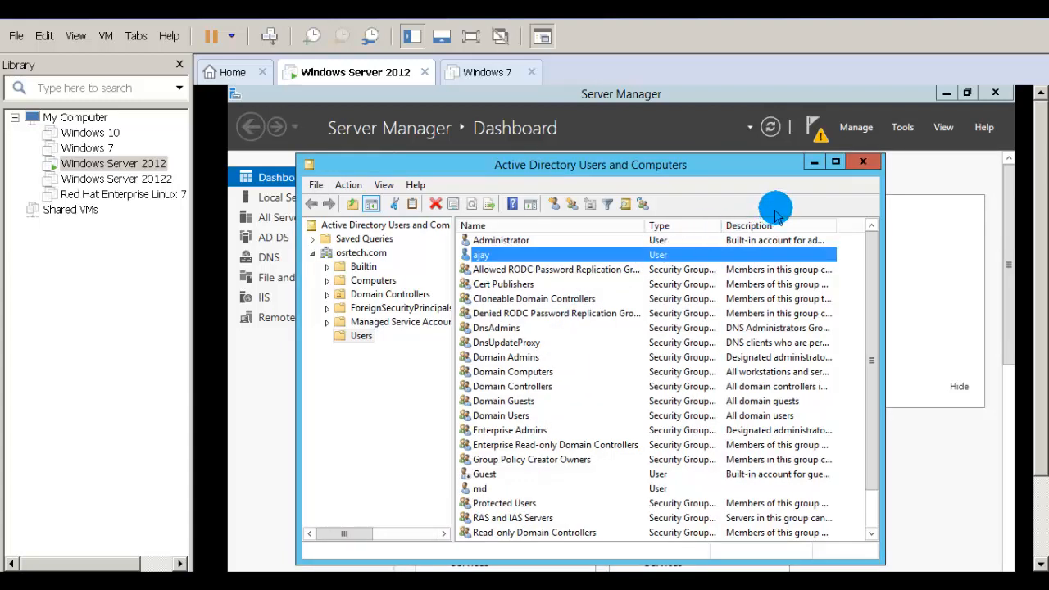
pyautogui.click(861, 163)
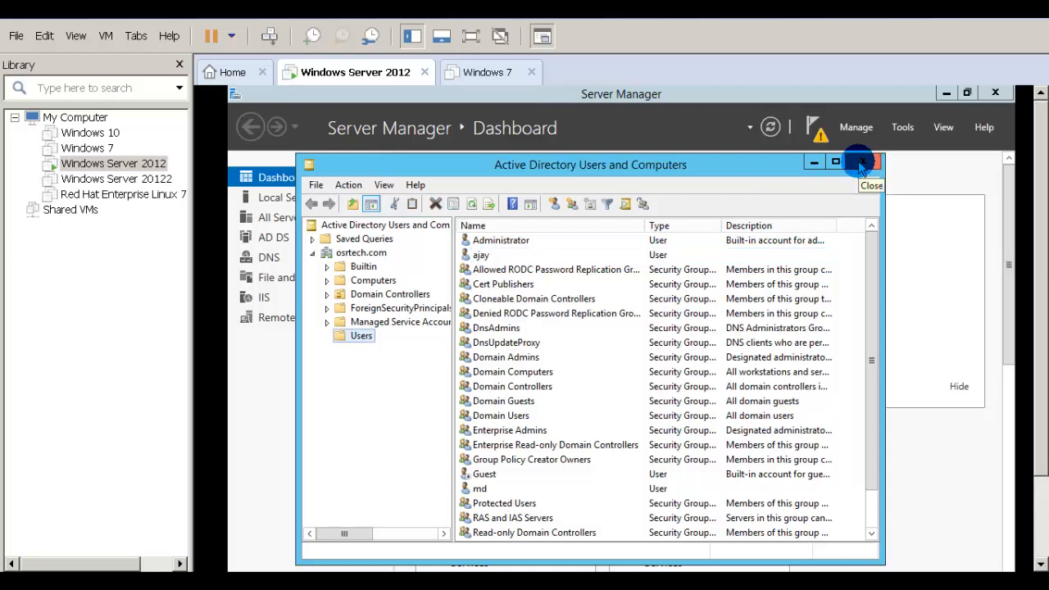
# Step: Power on the Windows 7 VM and log in to the admin account with its password
pyautogui.click(91, 148)
pyautogui.click(328, 136)
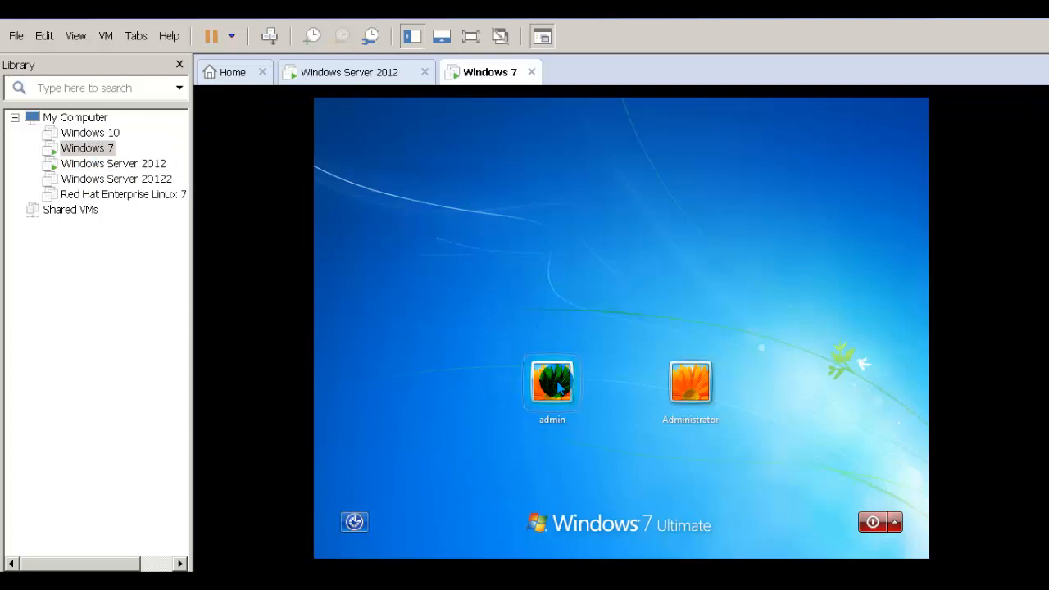
pyautogui.click(554, 382)
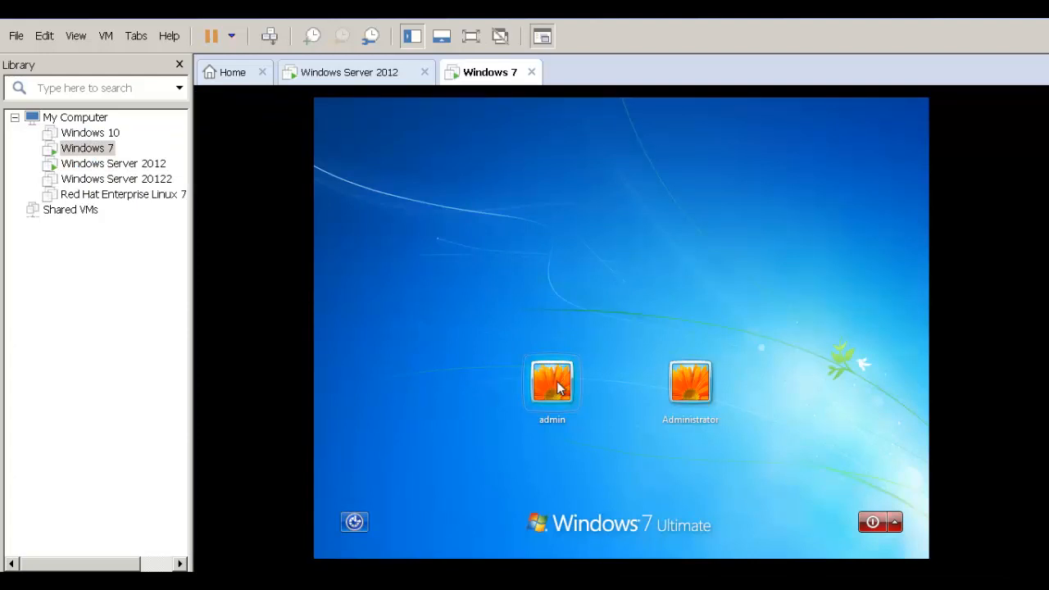
pyautogui.click(556, 409)
pyautogui.write('•••')
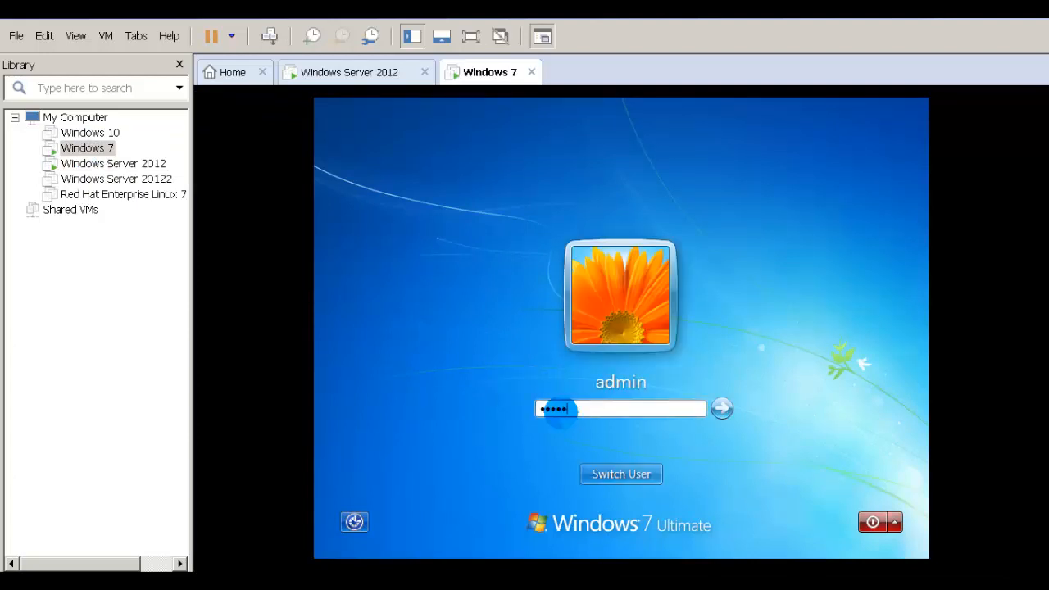
pyautogui.press('Return')
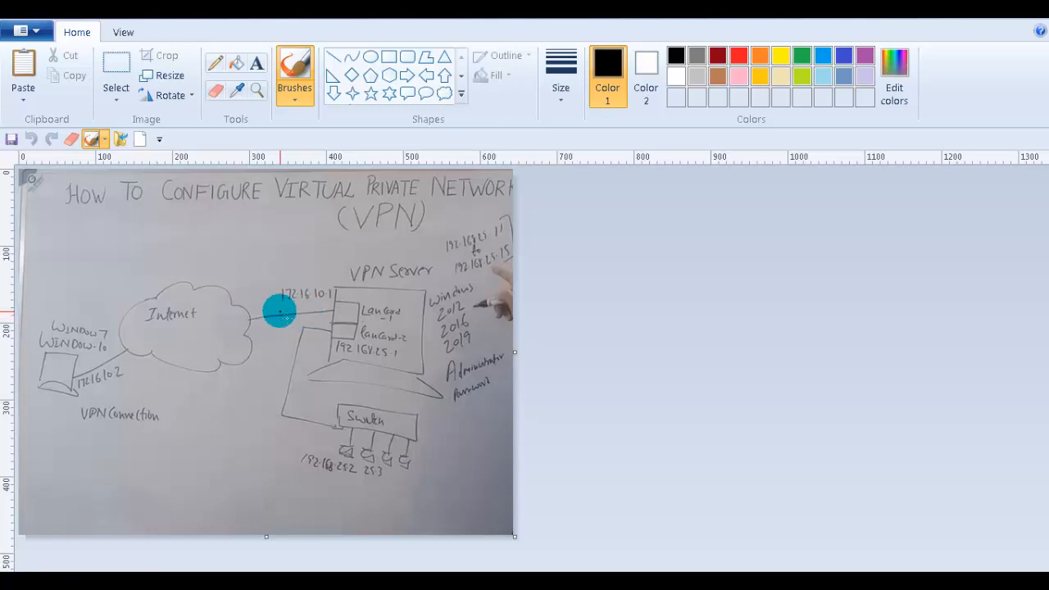
# Step: Circle client address 172.16.10.2 in red pencil on the VPN diagram, then close Paint without saving
pyautogui.click(216, 64)
pyautogui.moveTo(279, 312); pyautogui.dragTo(320, 309)
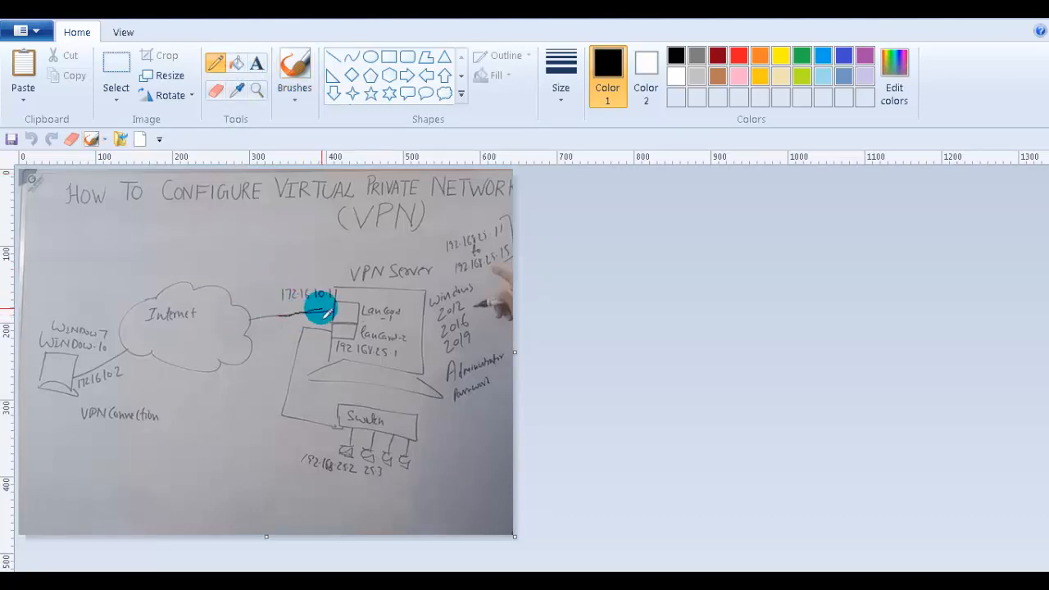
pyautogui.click(723, 60)
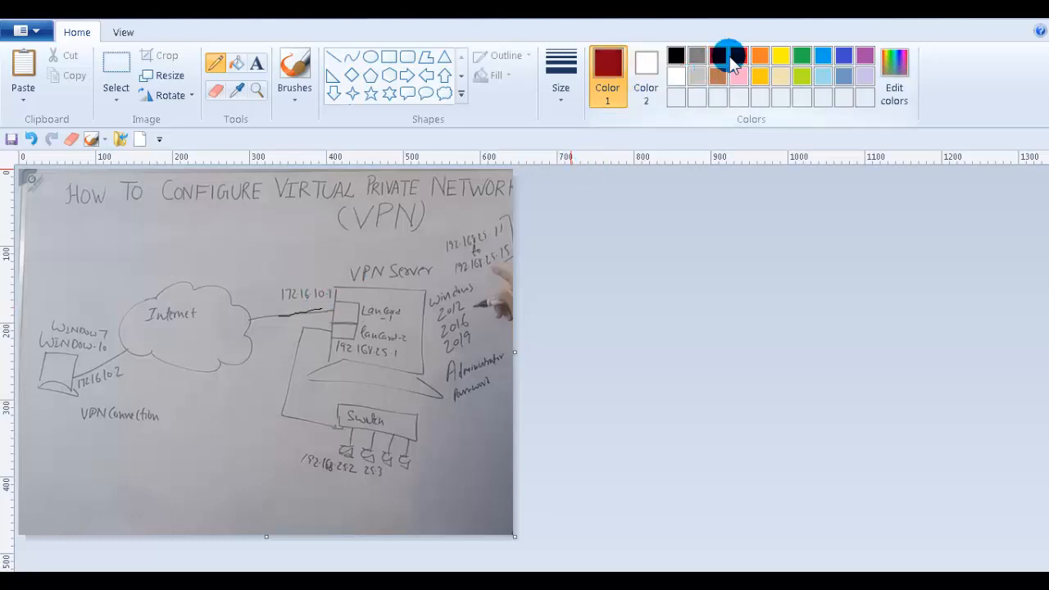
pyautogui.click(739, 55)
pyautogui.moveTo(82, 402)
pyautogui.mouseDown()
pyautogui.moveTo(133, 391)
pyautogui.moveTo(123, 360)
pyautogui.moveTo(80, 367)
pyautogui.moveTo(73, 391)
pyautogui.moveTo(92, 399)
pyautogui.mouseUp()
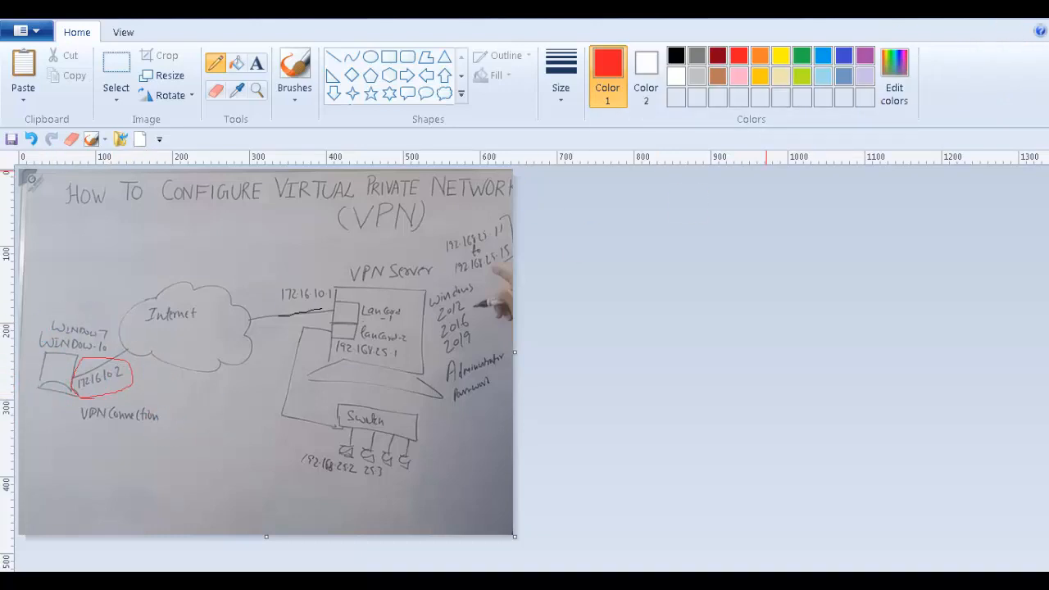
pyautogui.click(1034, 9)
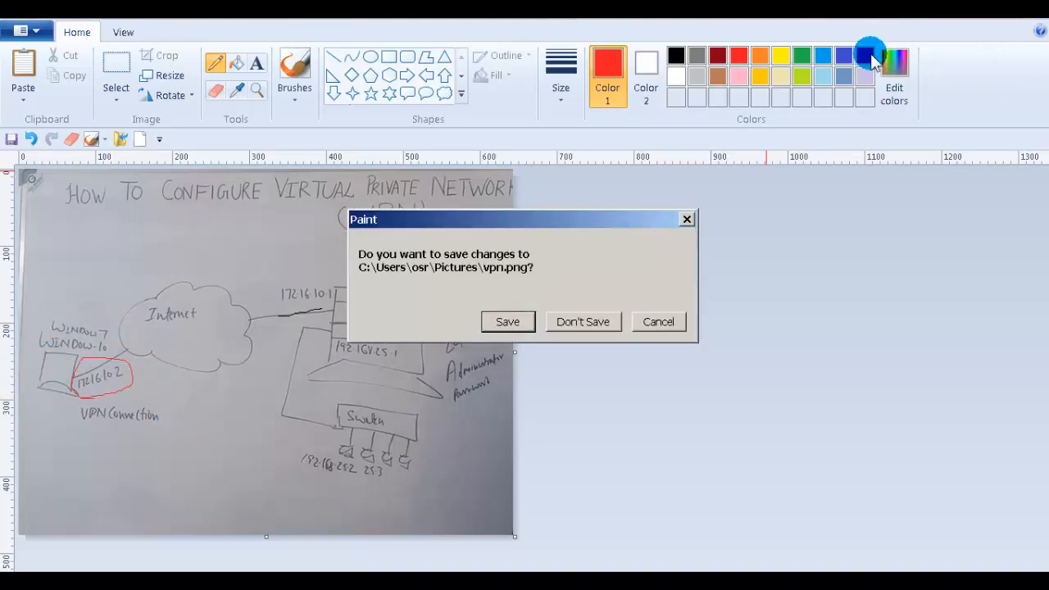
pyautogui.click(583, 322)
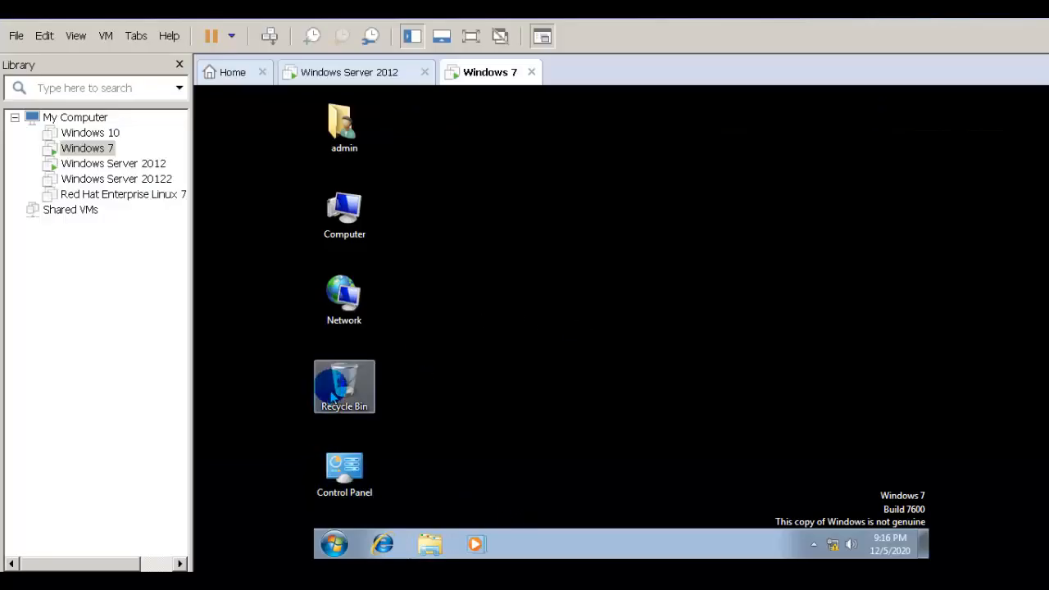
# Step: Give the Local Area Connection static IPv4 address 172.16.10.2 with mask 255.255.0.0
pyautogui.doubleClick(343, 310)
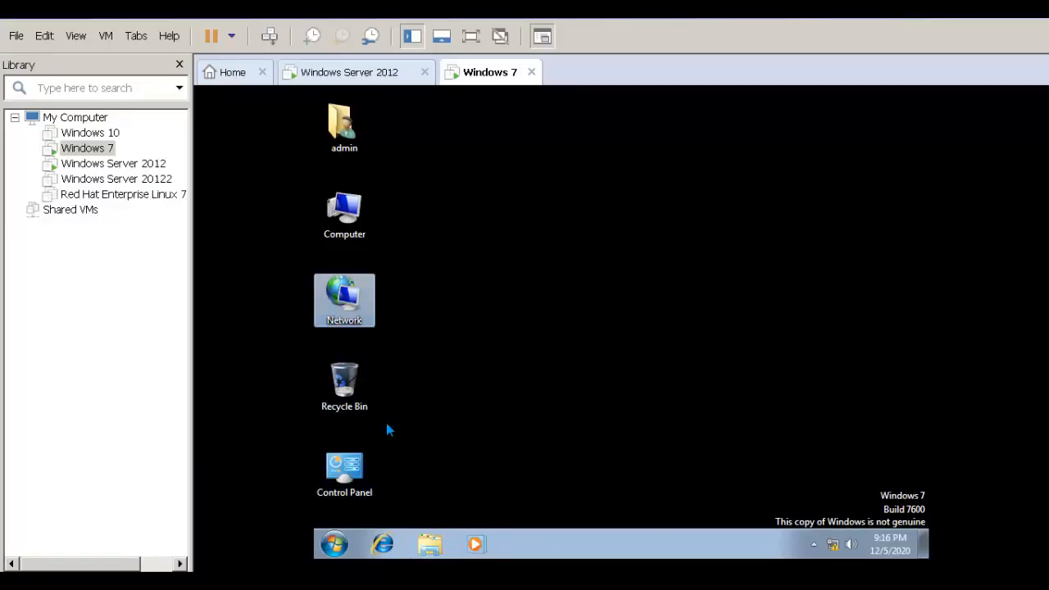
pyautogui.rightClick(599, 185)
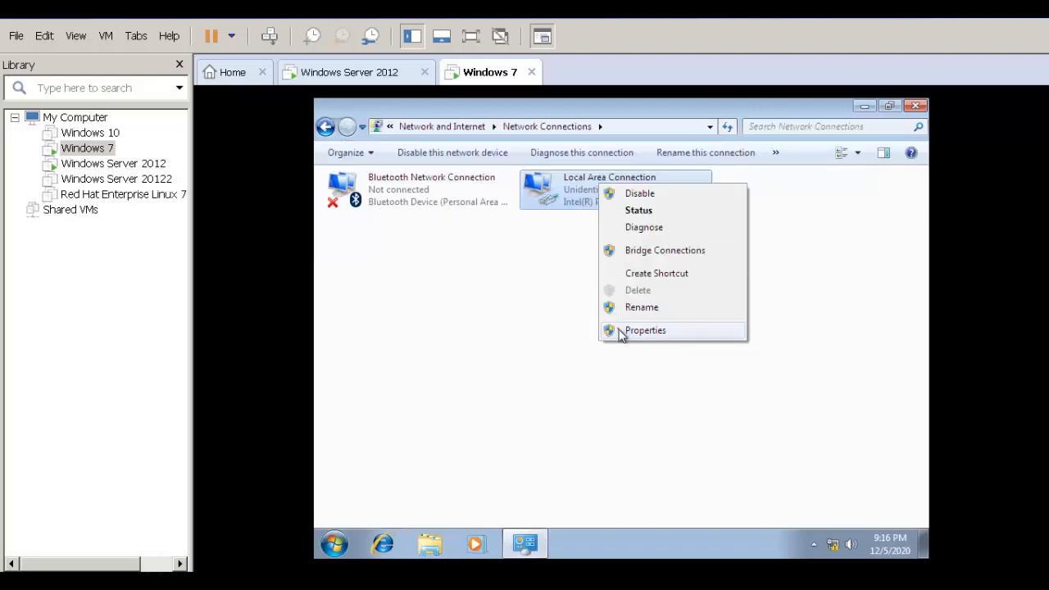
pyautogui.click(623, 331)
pyautogui.doubleClick(457, 281)
pyautogui.click(447, 292)
pyautogui.click(529, 311)
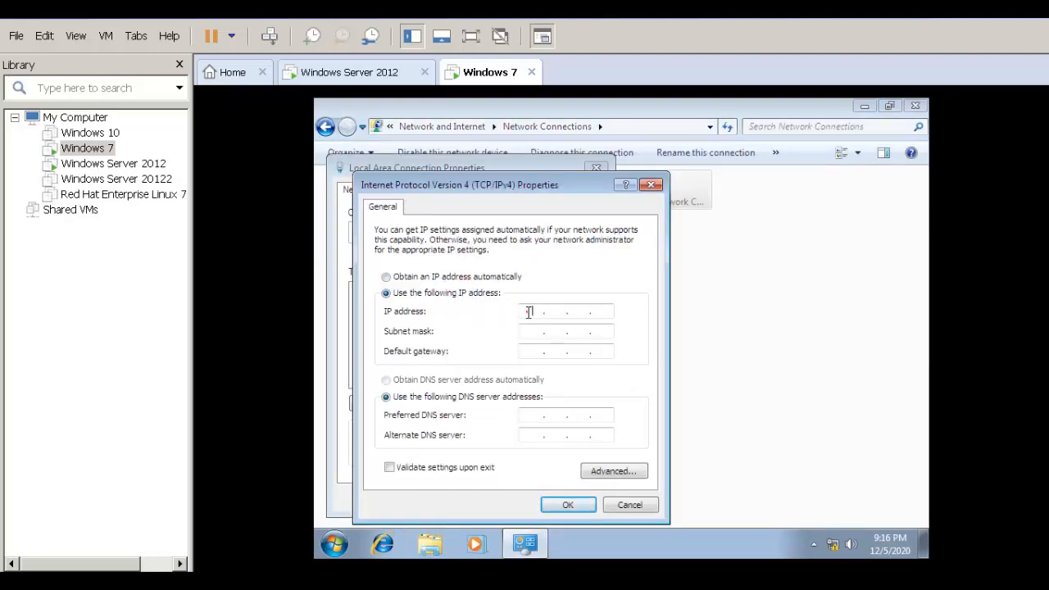
pyautogui.click(701, 315)
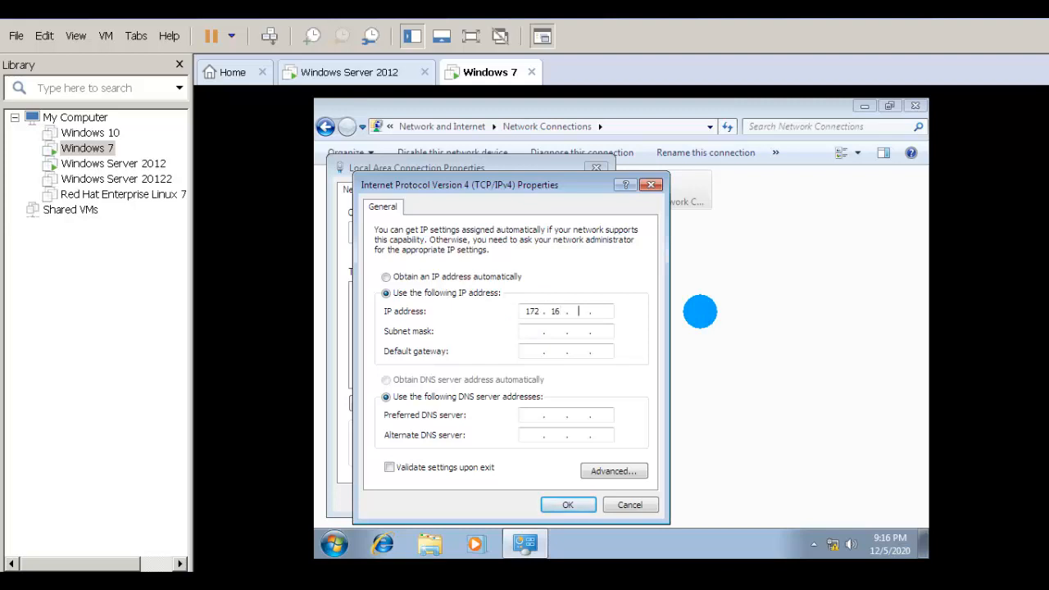
pyautogui.press('Tab')
pyautogui.click(574, 502)
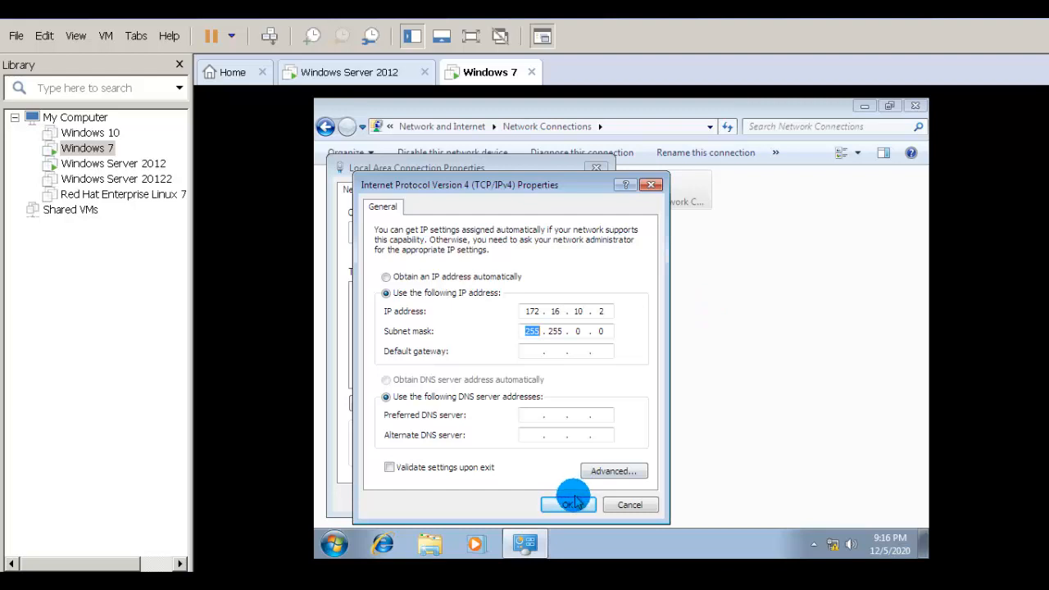
pyautogui.click(532, 497)
pyautogui.click(916, 106)
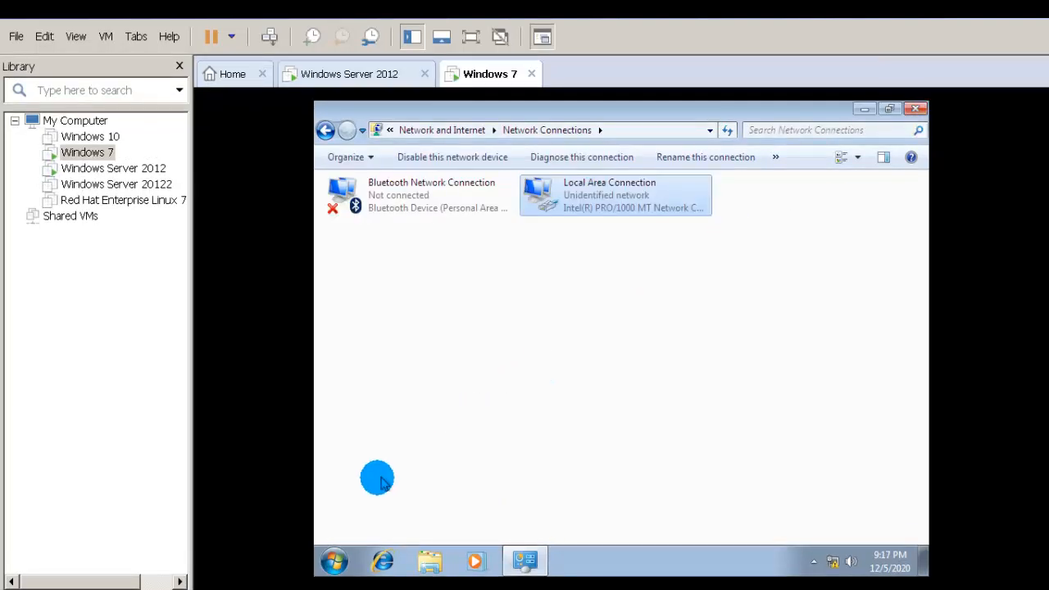
# Step: Ping 172.16.10.1 from a cmd prompt, then close the prompt and Network Connections
pyautogui.press('super+r')
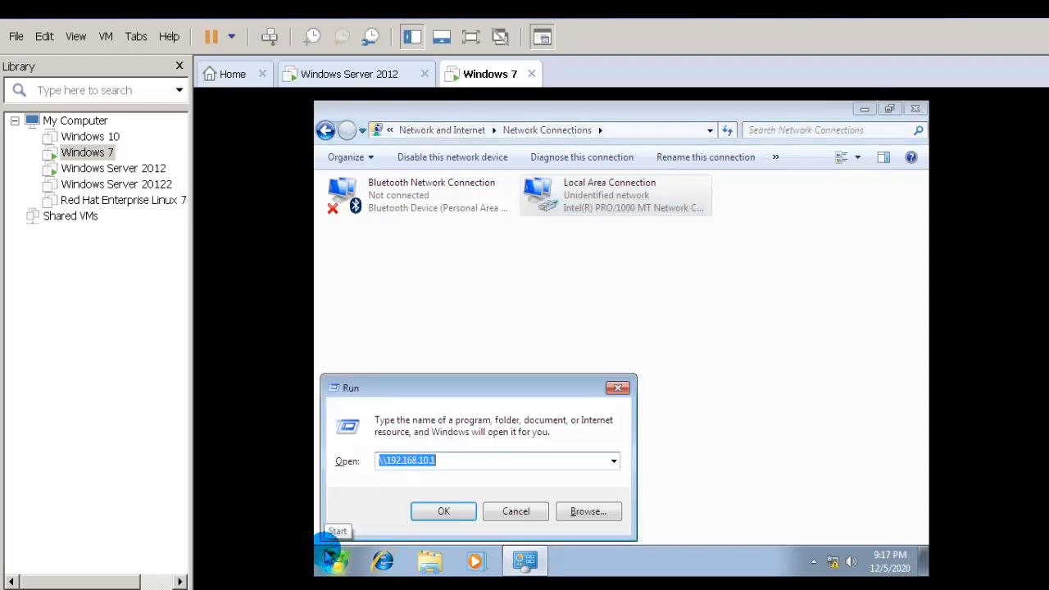
pyautogui.write('cmd')
pyautogui.press('Return')
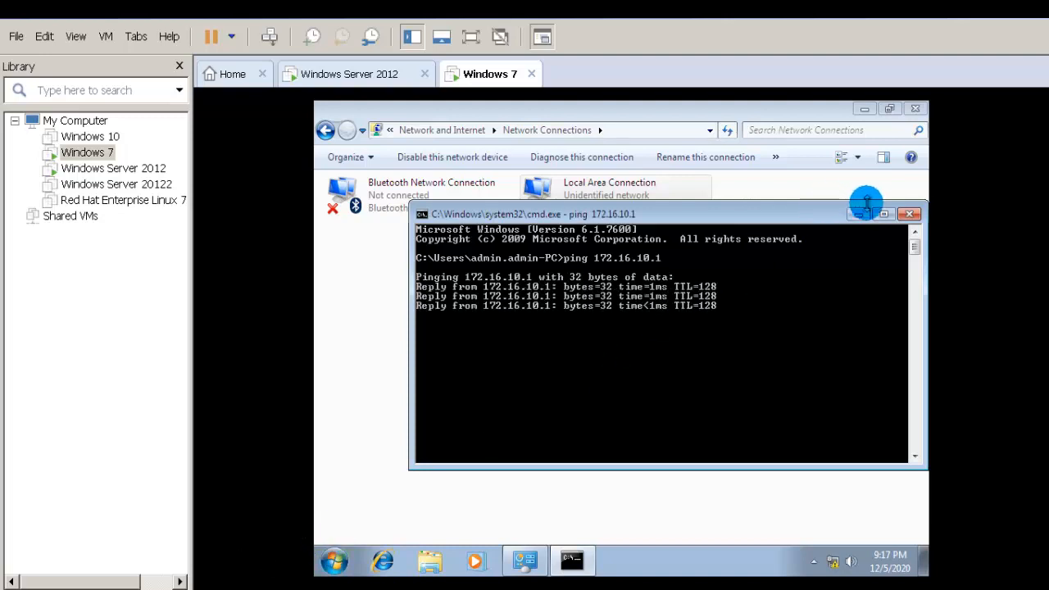
pyautogui.click(910, 215)
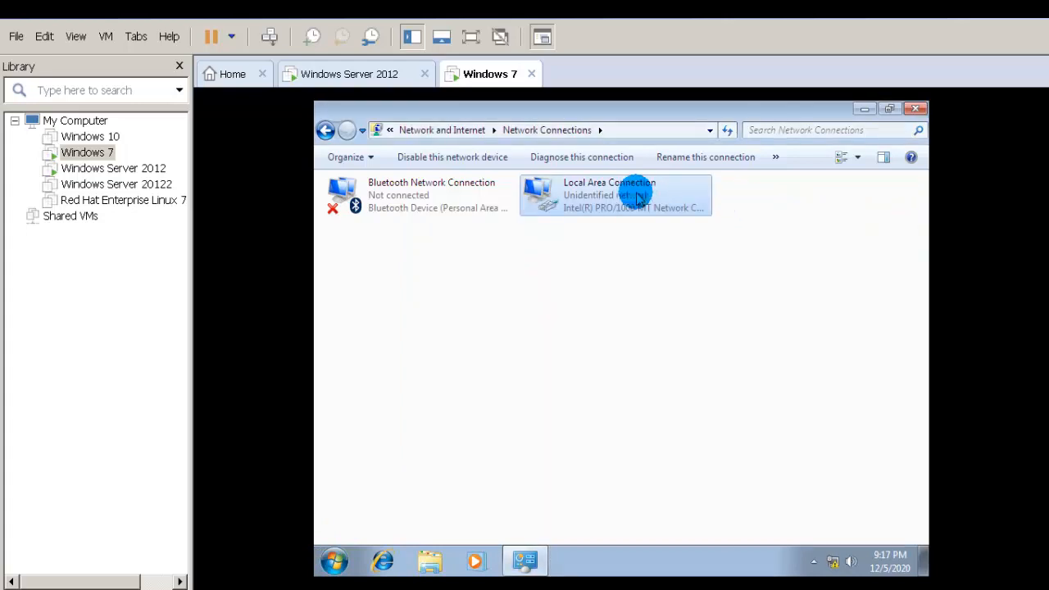
pyautogui.click(916, 112)
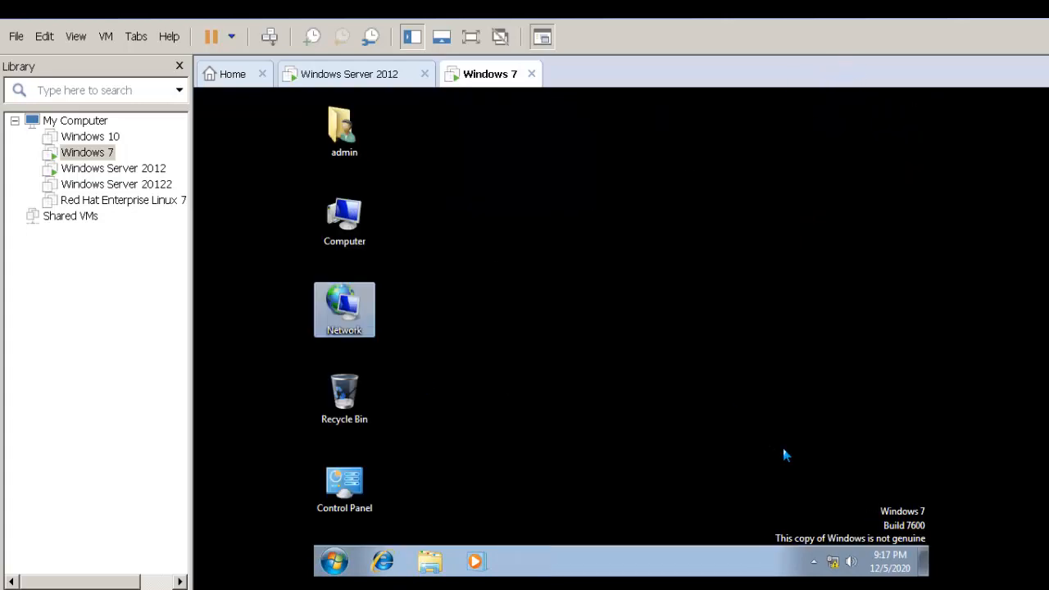
# Step: Start a workplace VPN connection over the internet from Network and Sharing Center, targeting 172.16.10.1
pyautogui.rightClick(833, 561)
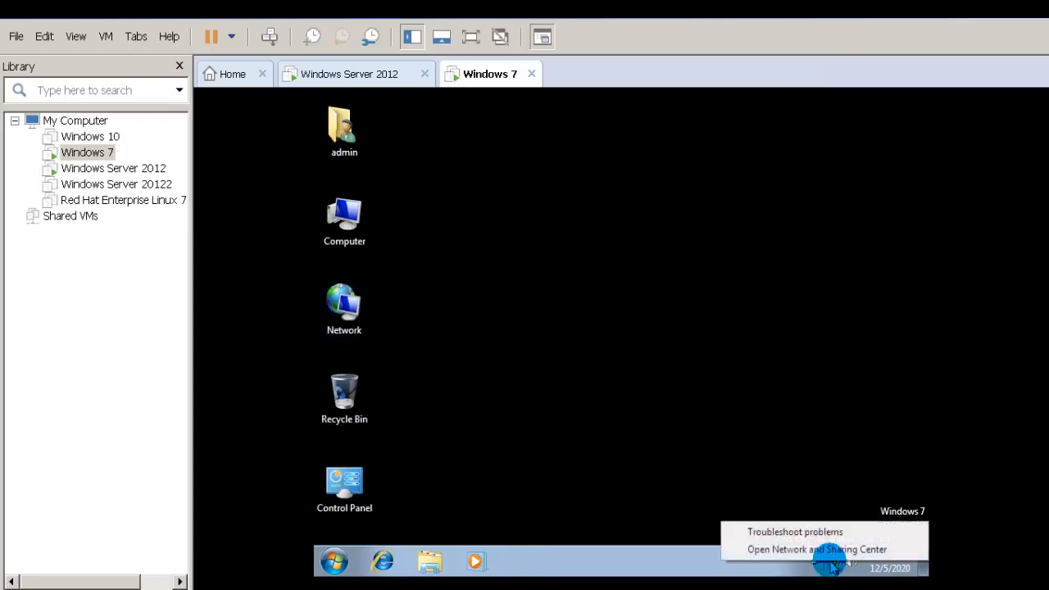
pyautogui.click(836, 551)
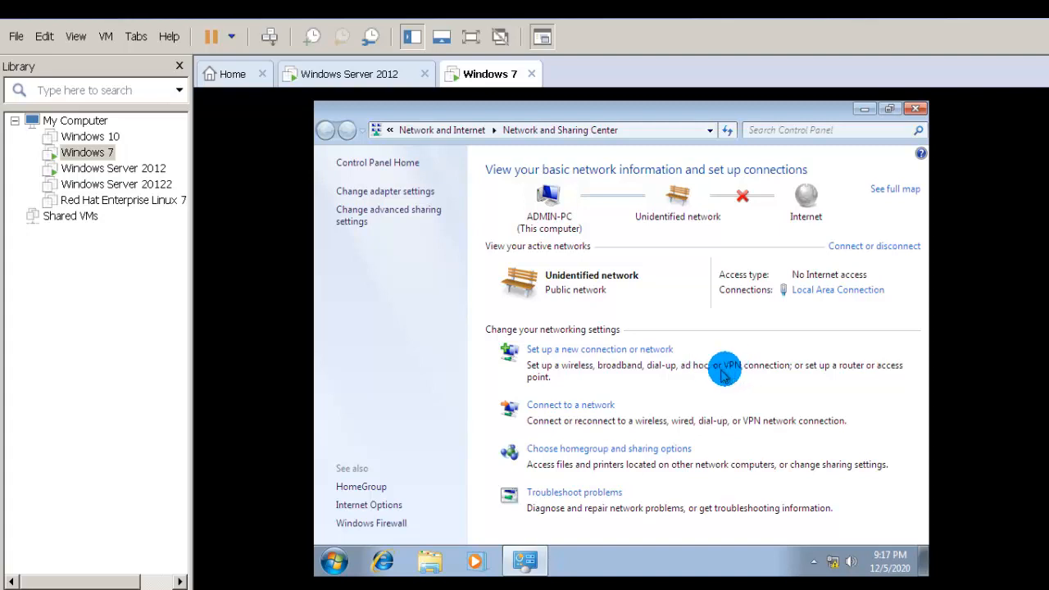
pyautogui.click(579, 355)
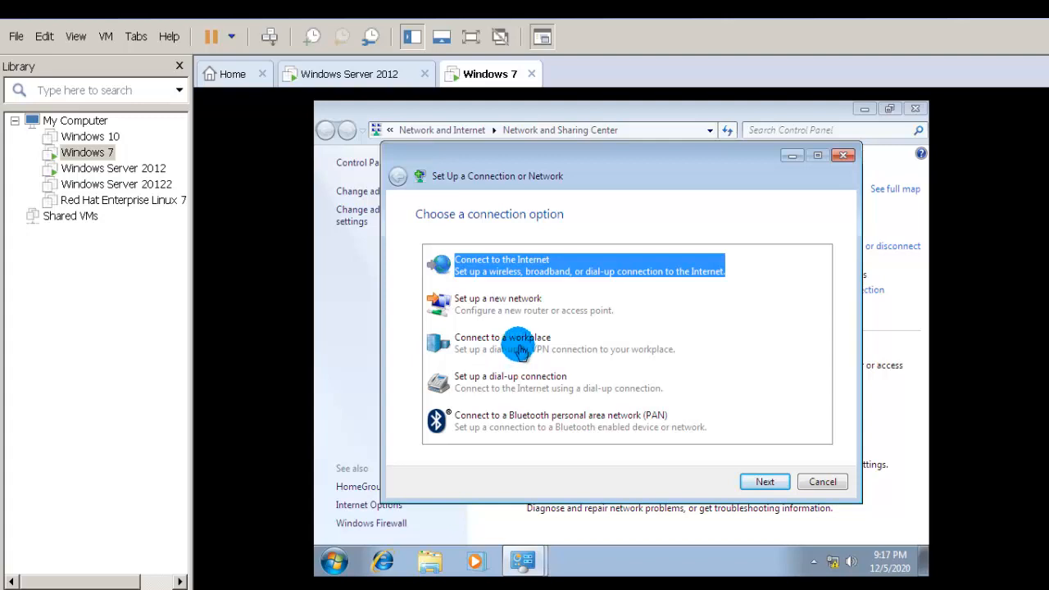
pyautogui.click(520, 351)
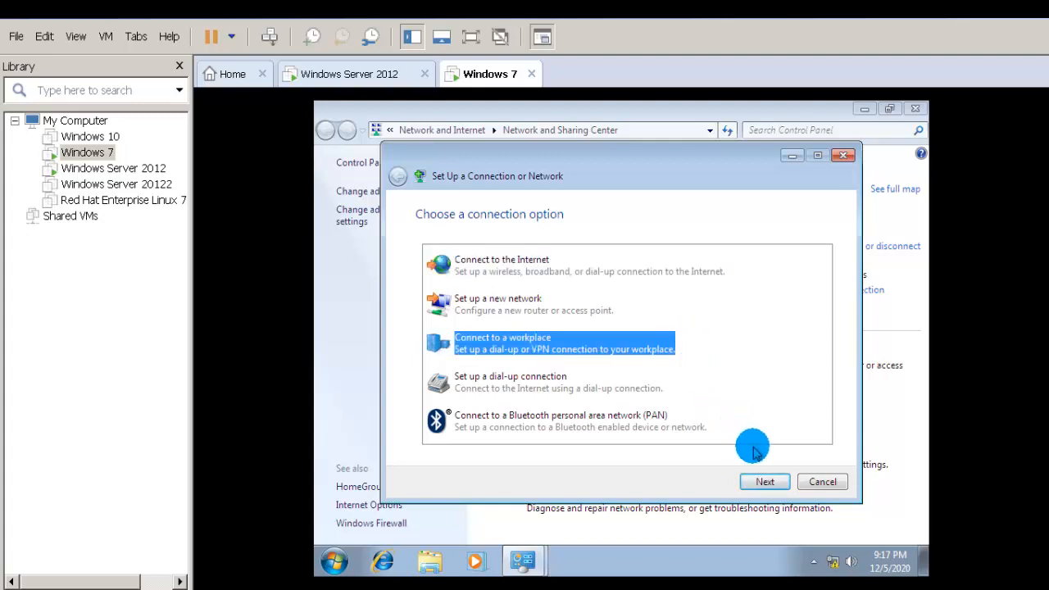
pyautogui.click(762, 481)
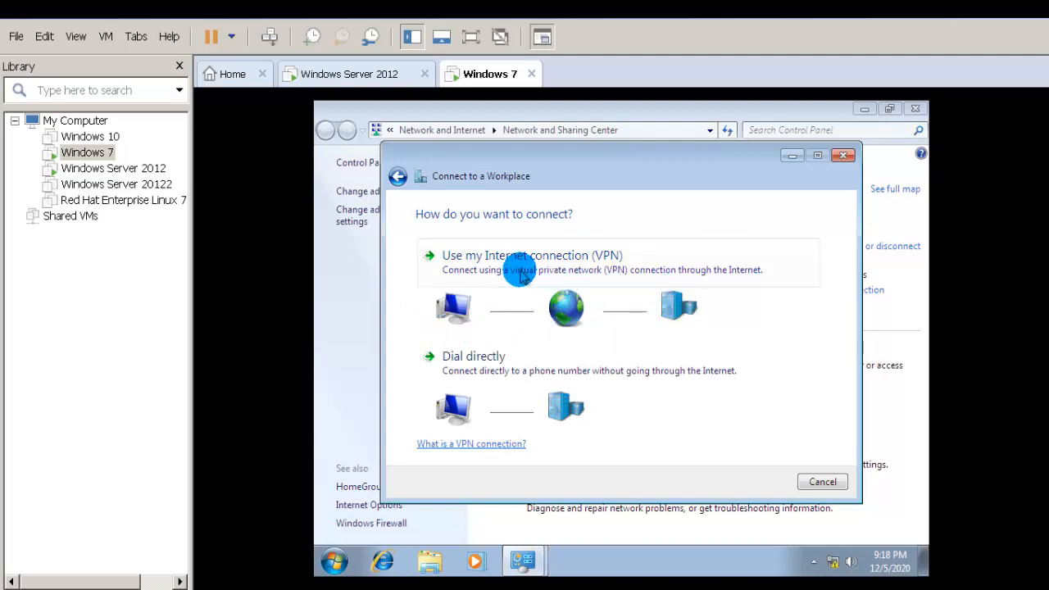
pyautogui.click(521, 264)
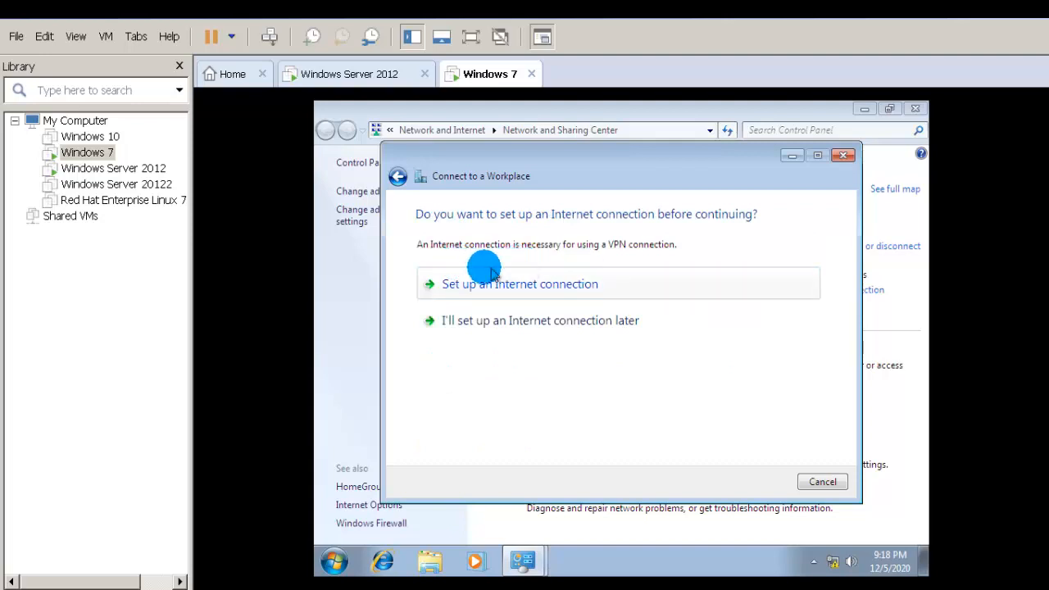
pyautogui.click(545, 323)
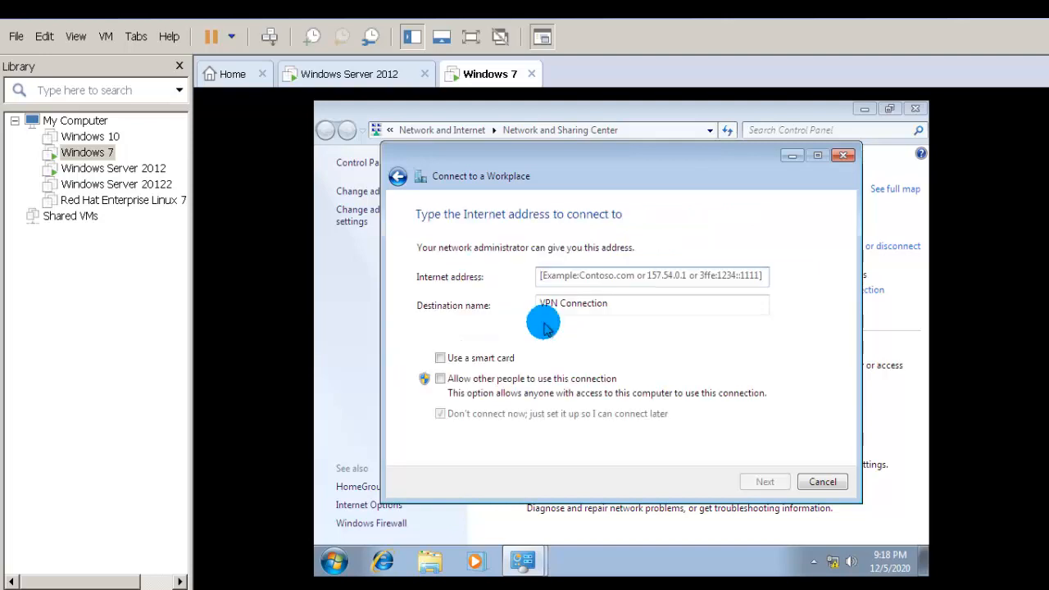
pyautogui.click(566, 276)
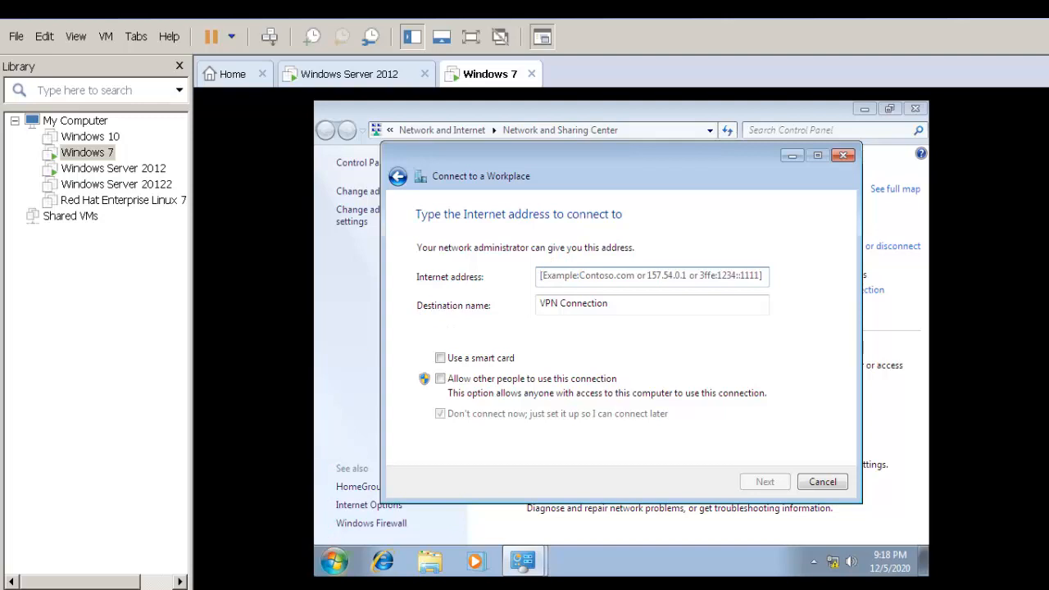
pyautogui.click(574, 276)
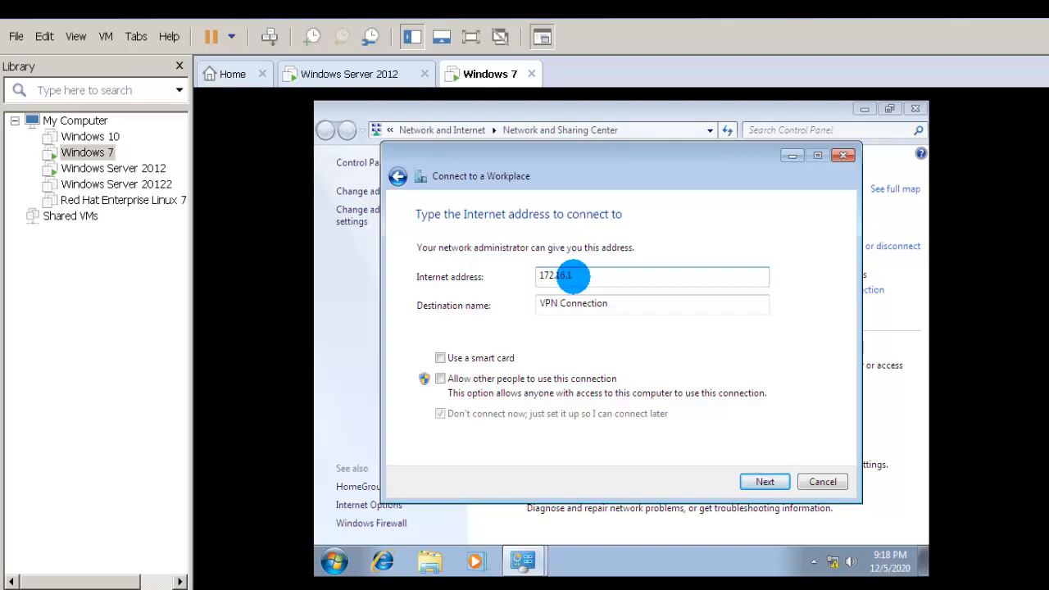
pyautogui.write('.1')
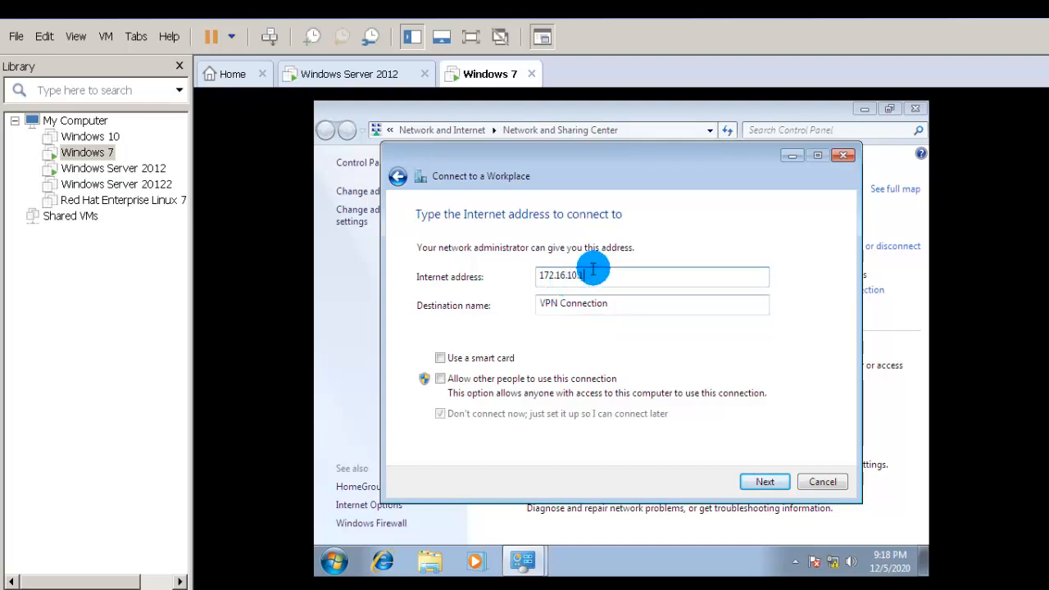
# Step: Enter user name osrtech\administrator and the password, then create the VPN connection
pyautogui.click(758, 480)
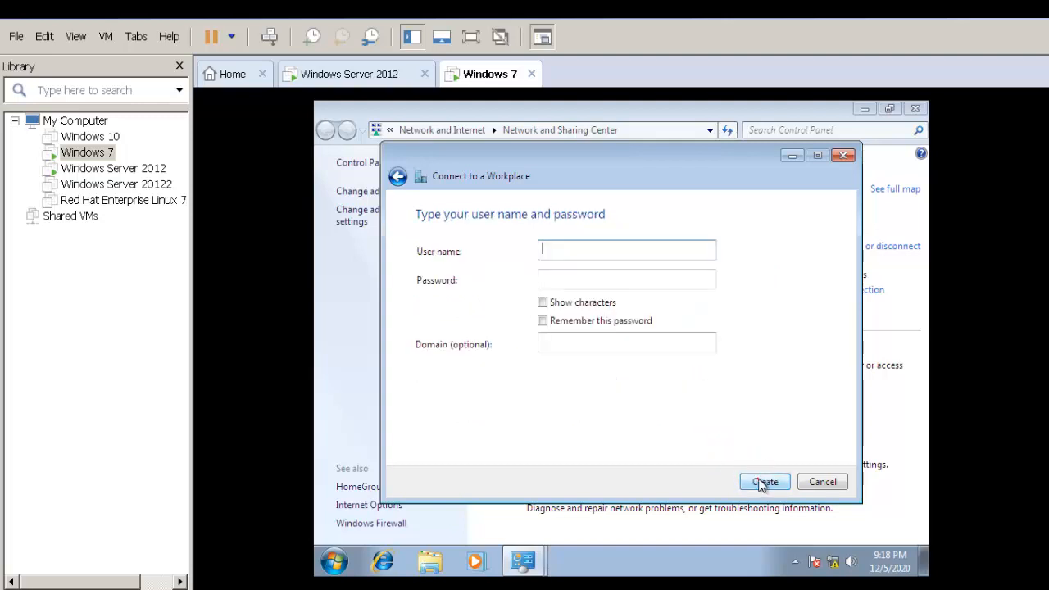
pyautogui.click(596, 254)
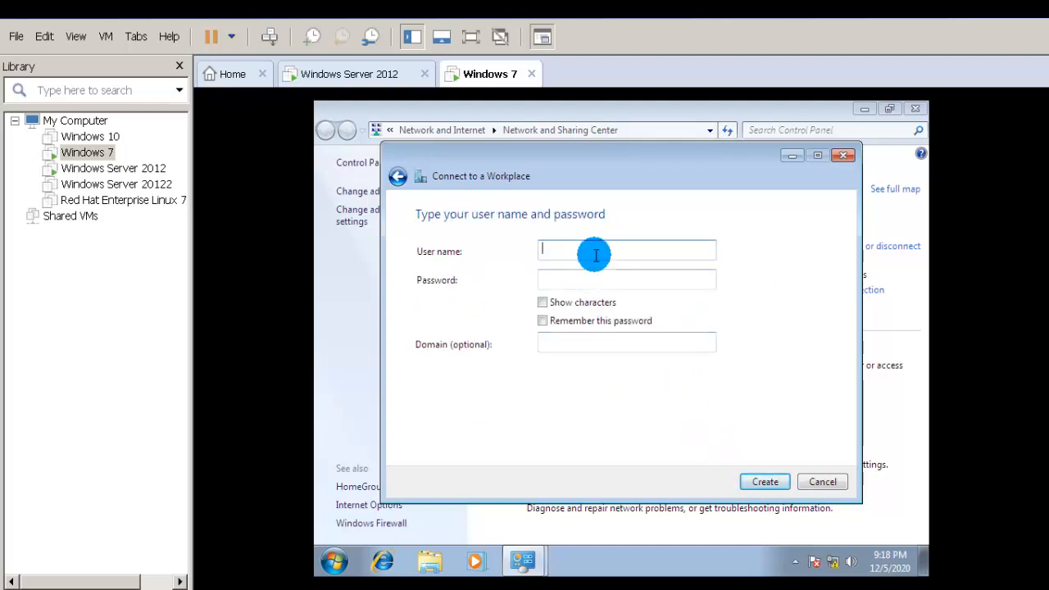
pyautogui.write('administrator')
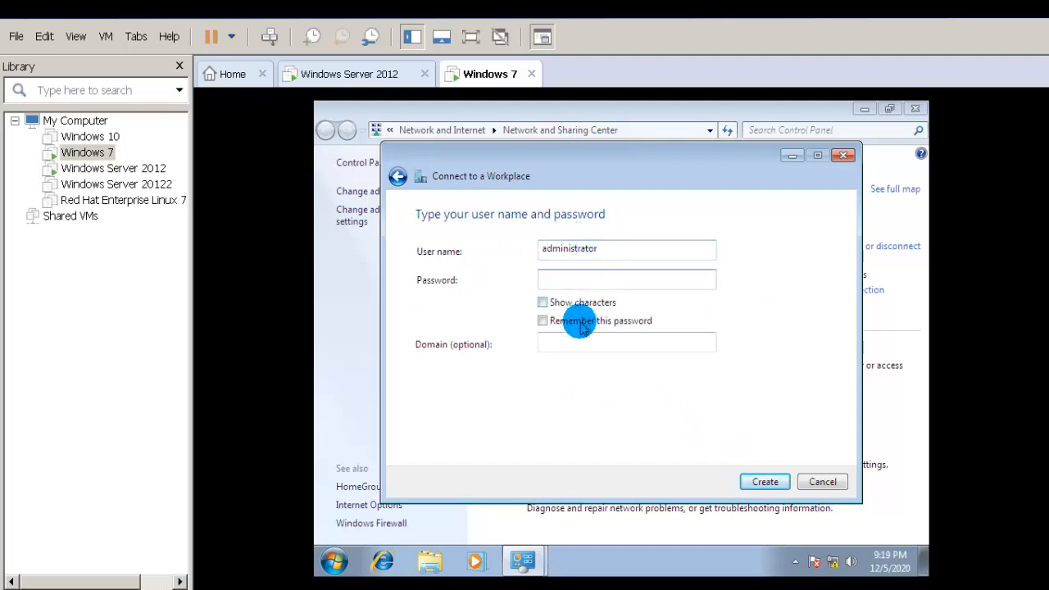
pyautogui.click(610, 245)
pyautogui.moveTo(613, 248); pyautogui.dragTo(502, 261)
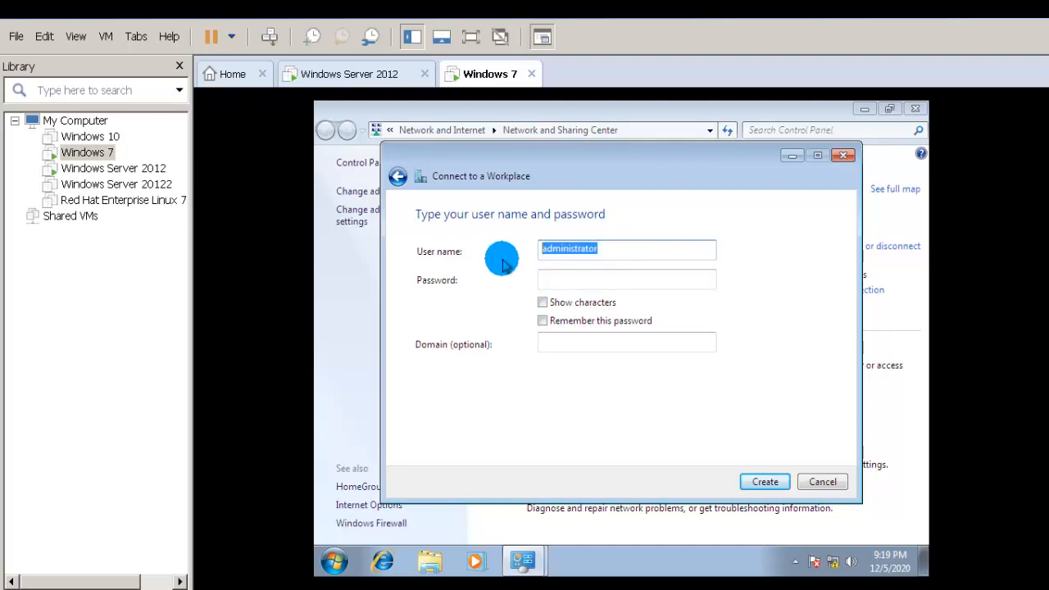
pyautogui.write('osrtec')
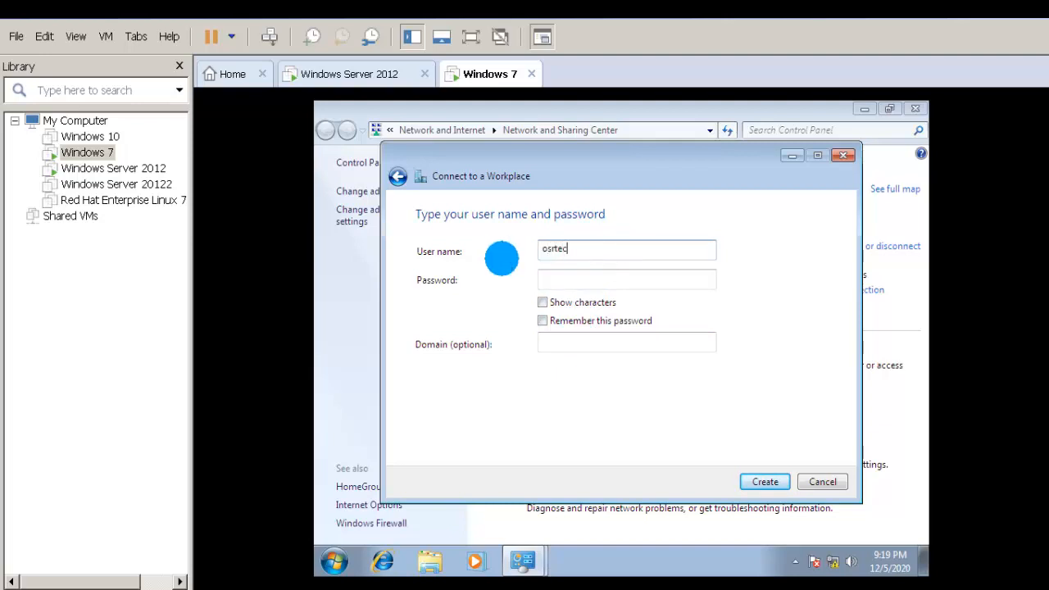
pyautogui.write('h\\administrator')
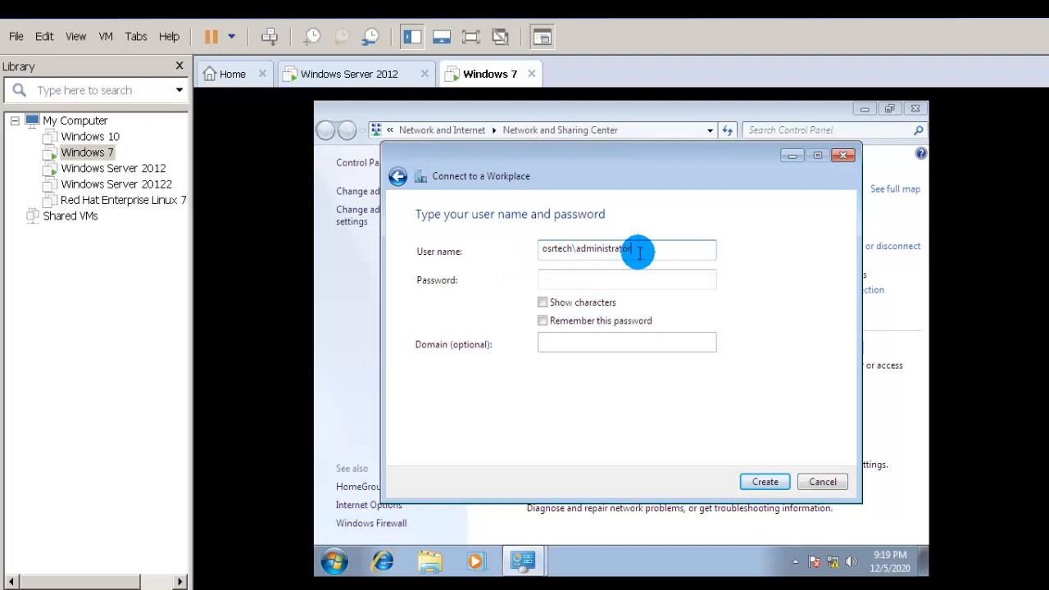
pyautogui.click(612, 281)
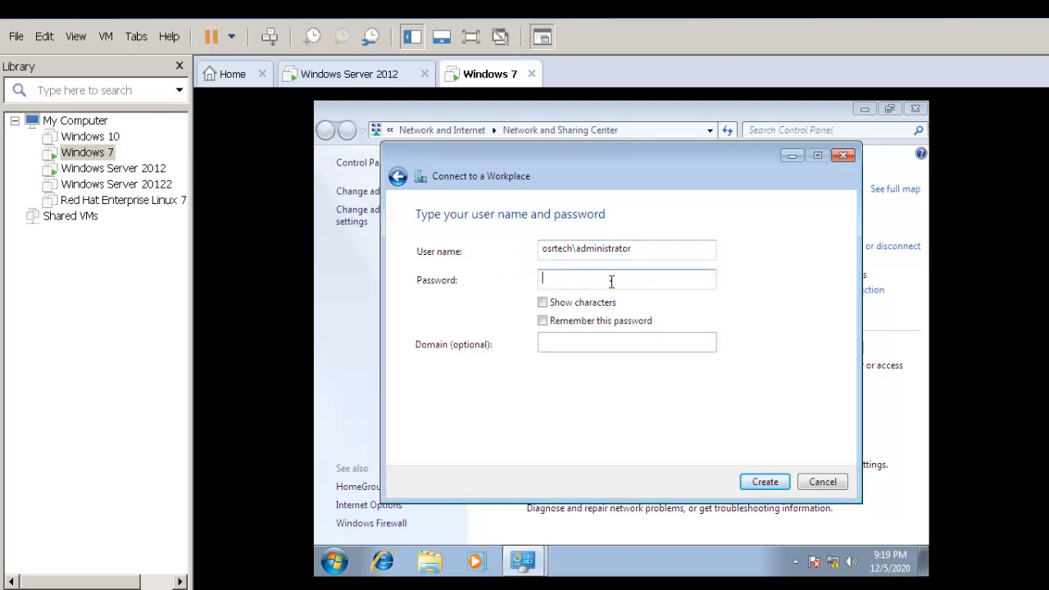
pyautogui.click(763, 482)
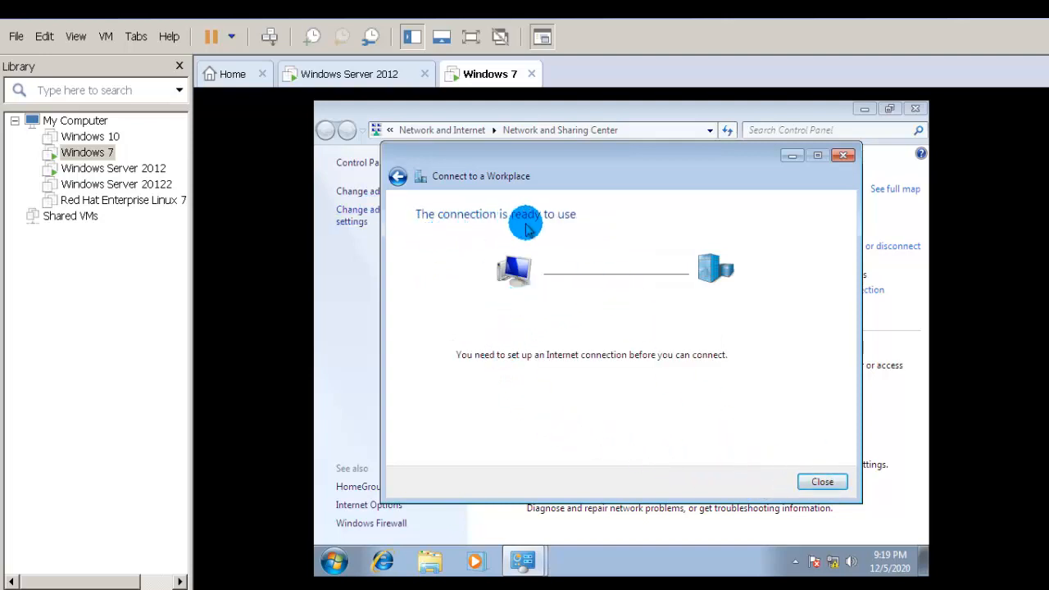
# Step: From Change adapter settings, connect VPN Connection using the administrator account's password
pyautogui.click(821, 483)
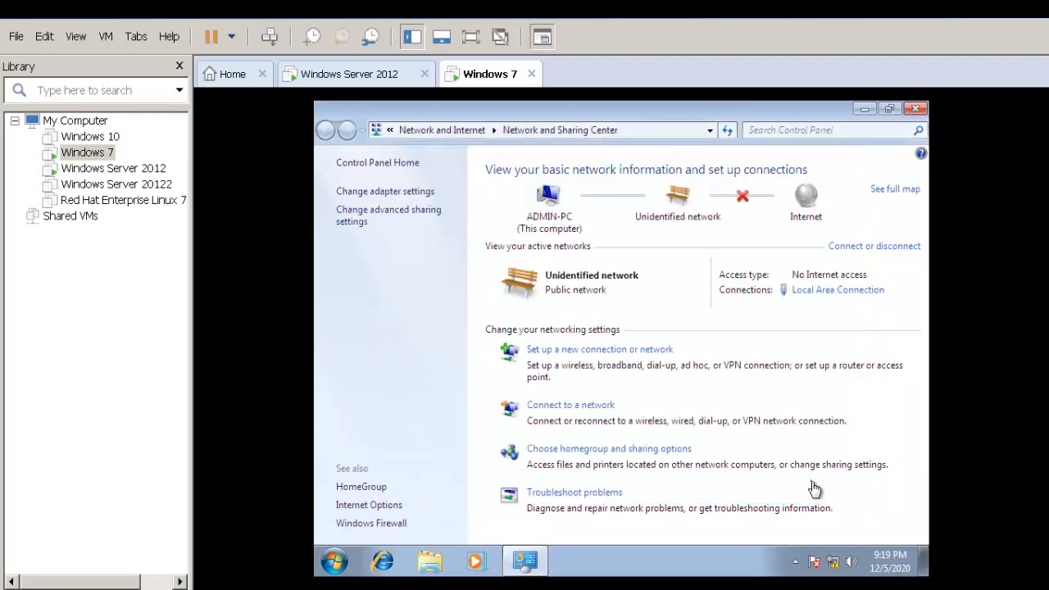
pyautogui.click(391, 194)
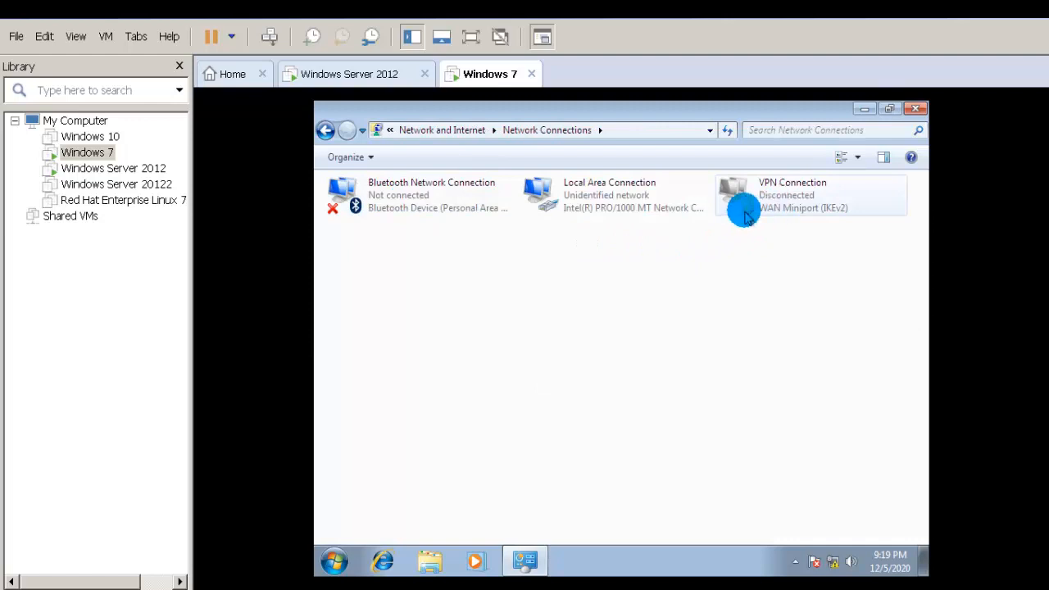
pyautogui.rightClick(789, 211)
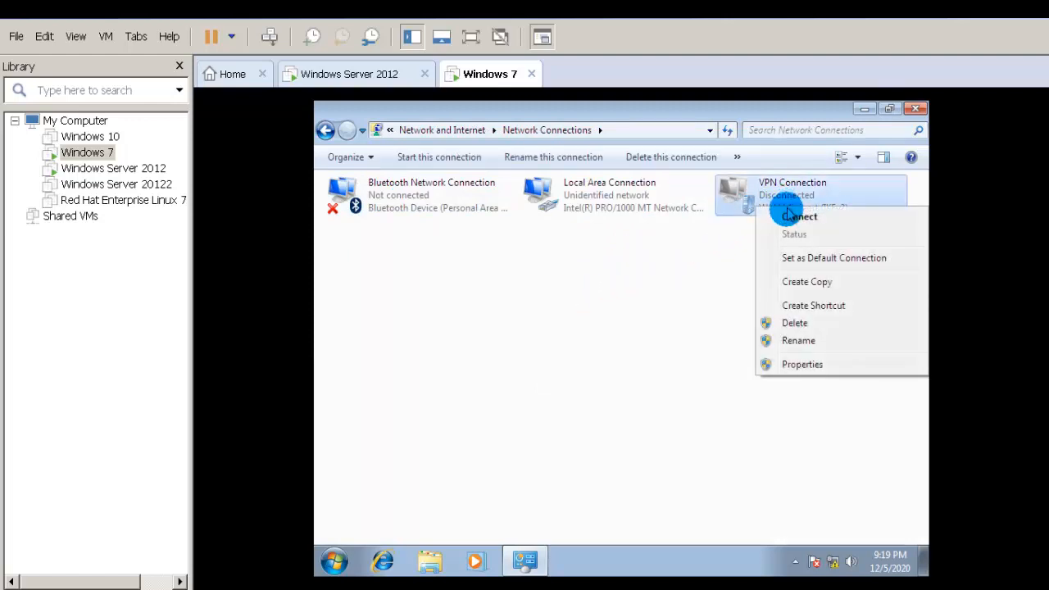
pyautogui.click(637, 213)
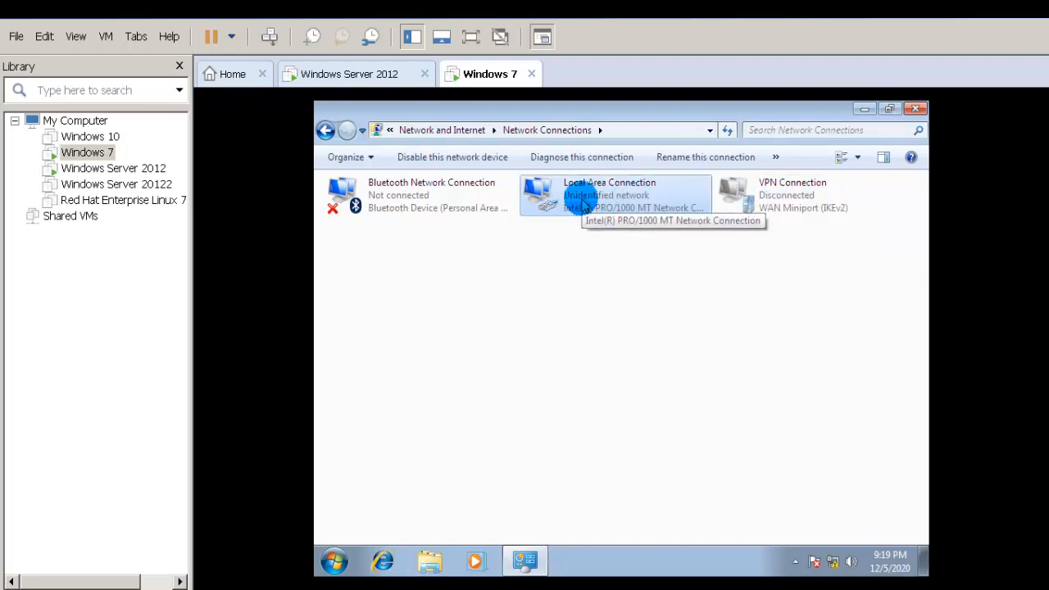
pyautogui.doubleClick(767, 203)
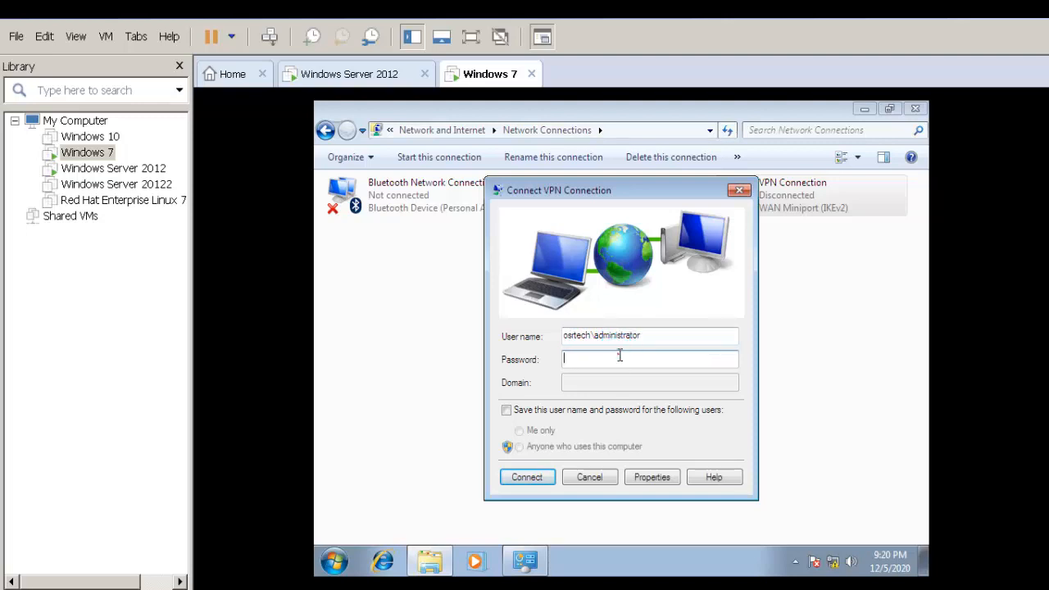
pyautogui.write('••••••••••')
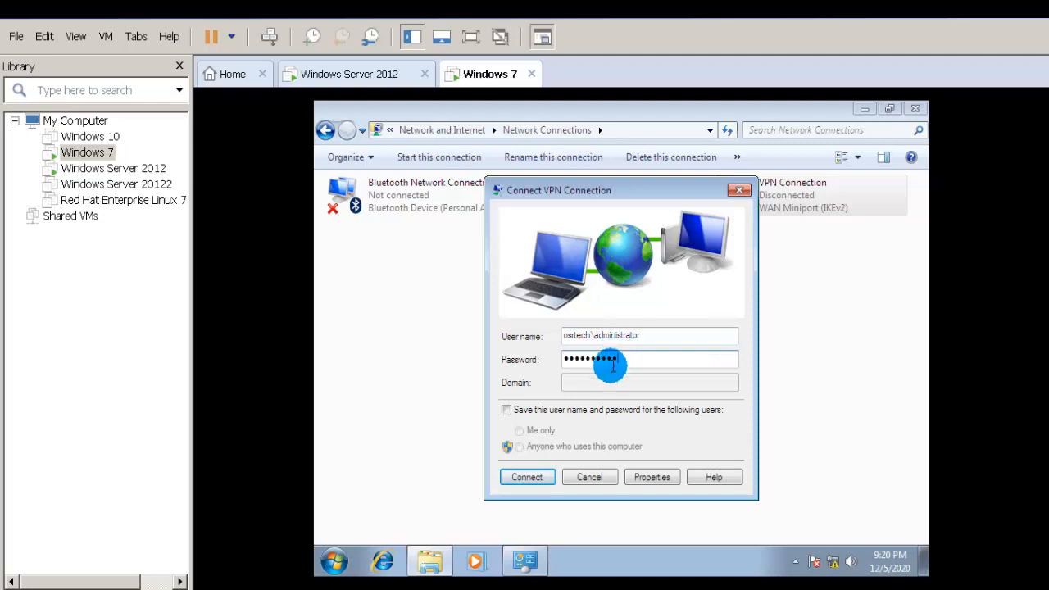
pyautogui.click(535, 477)
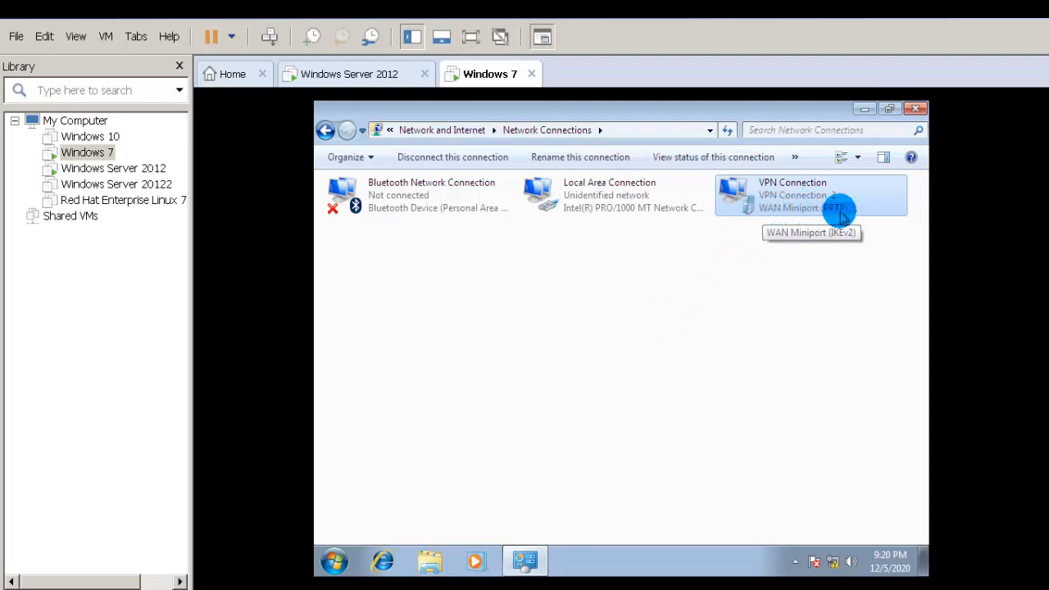
pyautogui.doubleClick(787, 206)
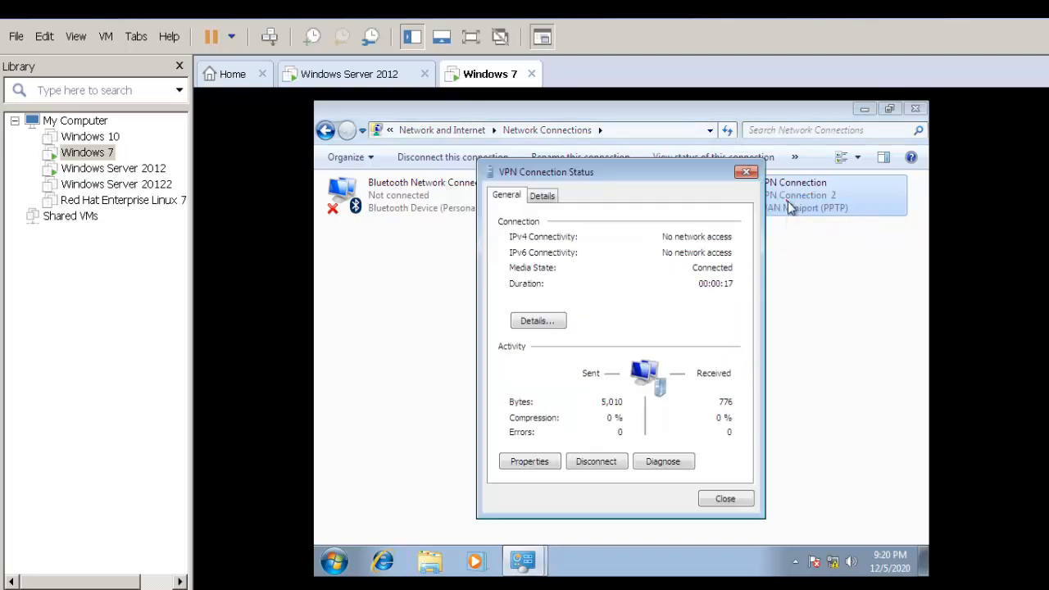
pyautogui.click(539, 321)
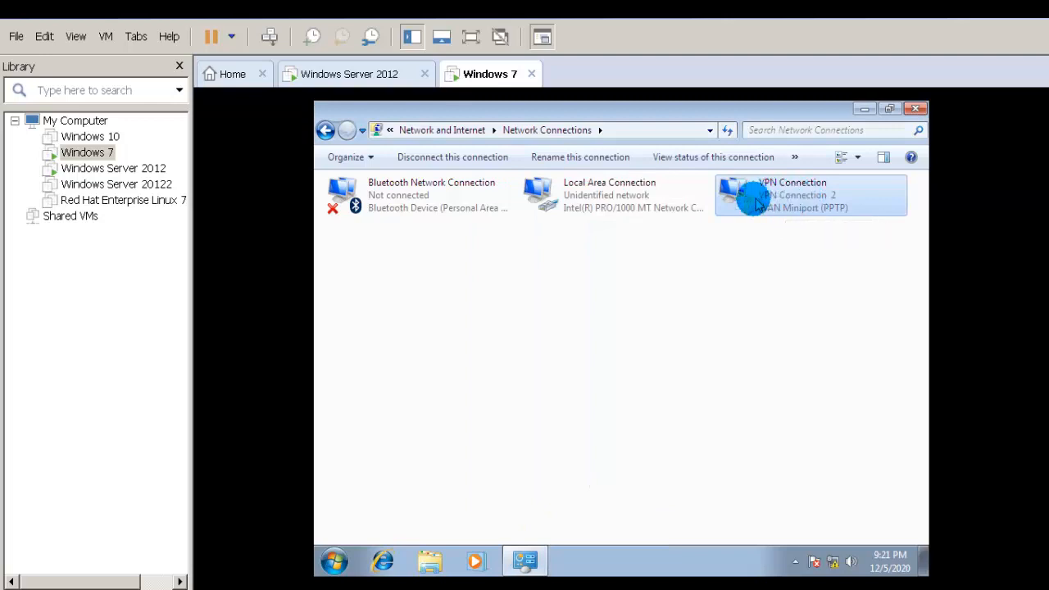
pyautogui.doubleClick(600, 211)
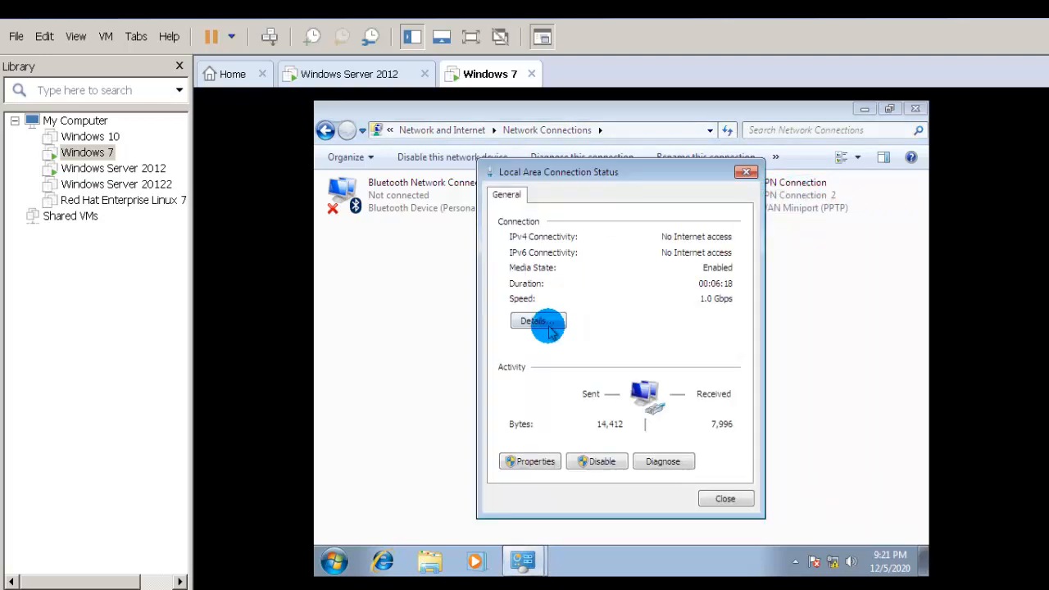
pyautogui.click(546, 324)
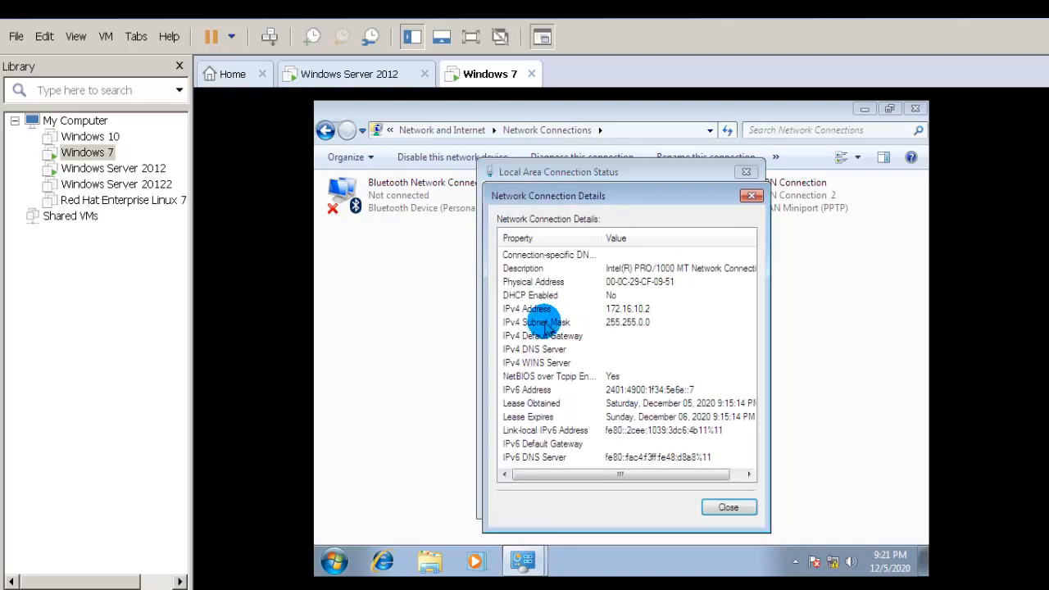
pyautogui.click(751, 195)
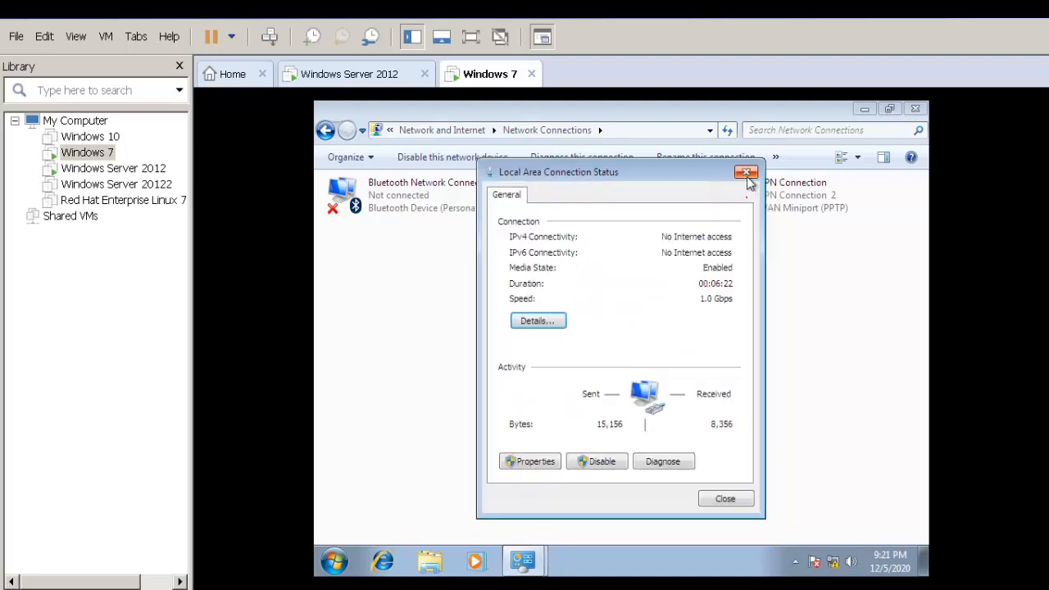
pyautogui.click(746, 172)
pyautogui.doubleClick(780, 210)
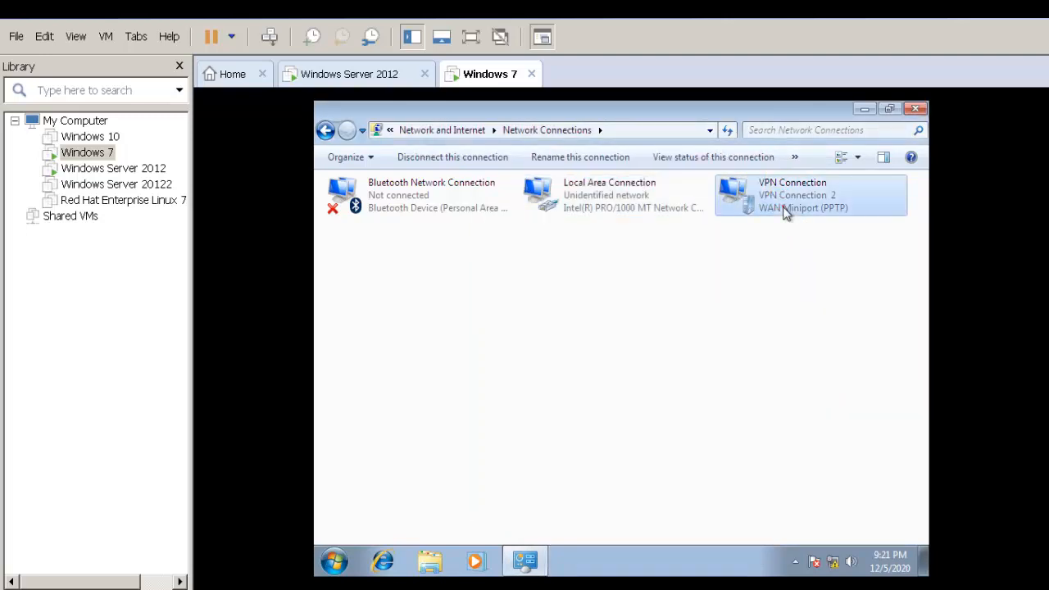
pyautogui.click(534, 325)
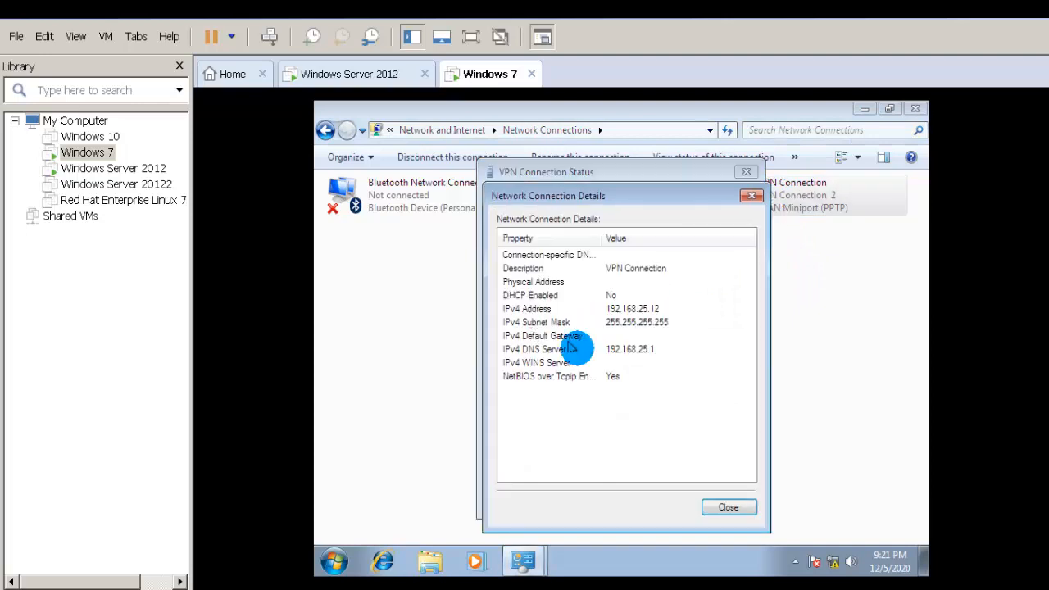
pyautogui.click(732, 500)
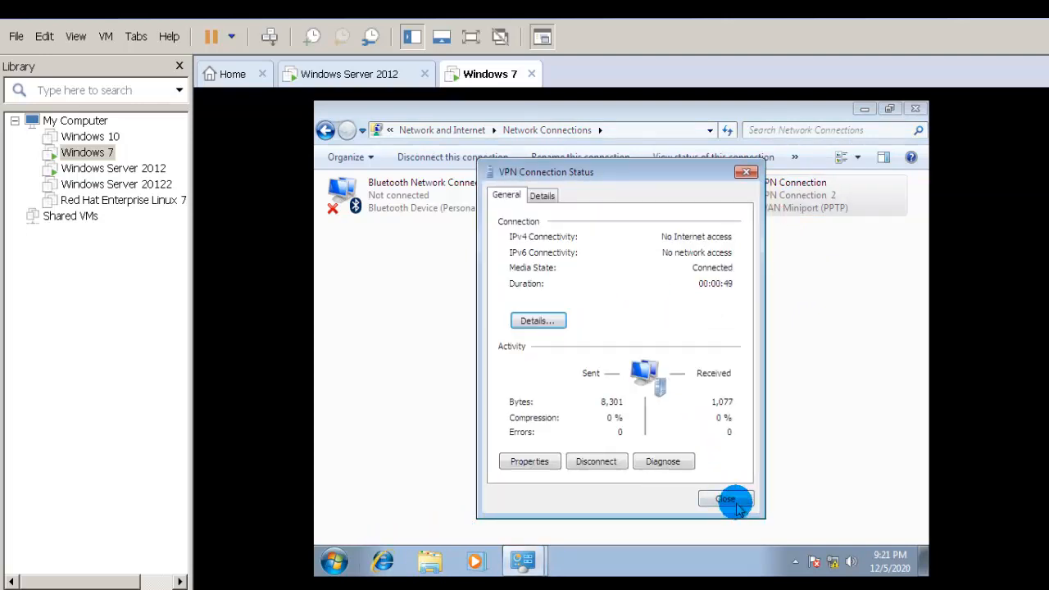
pyautogui.click(725, 498)
pyautogui.click(333, 563)
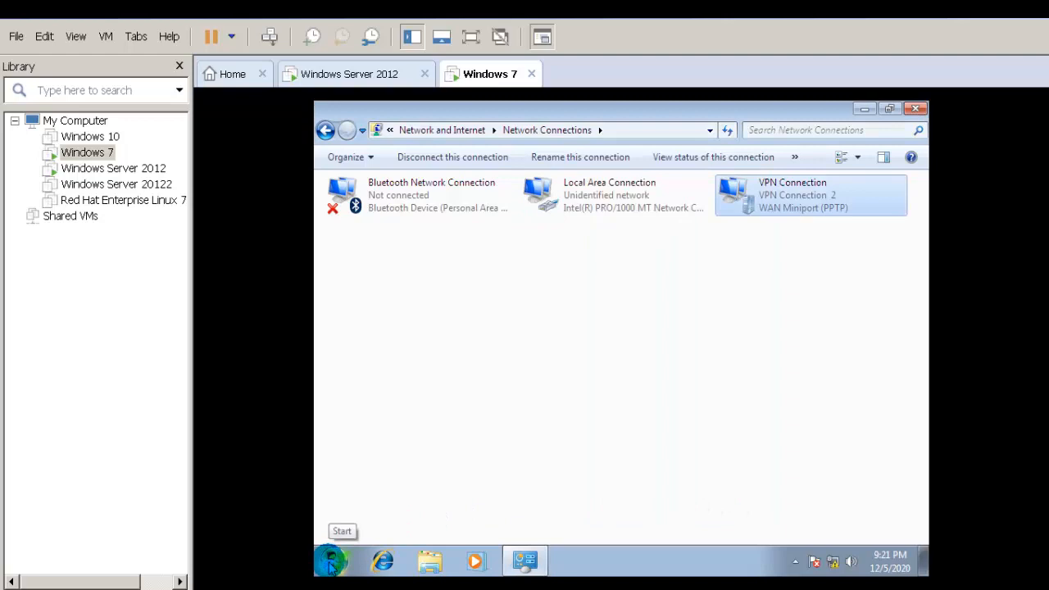
# Step: Run a continuous ping to 192.168.25.1 in a command prompt and reposition its window
pyautogui.press('super+r')
pyautogui.press('Return')
pyautogui.write('pi ng')
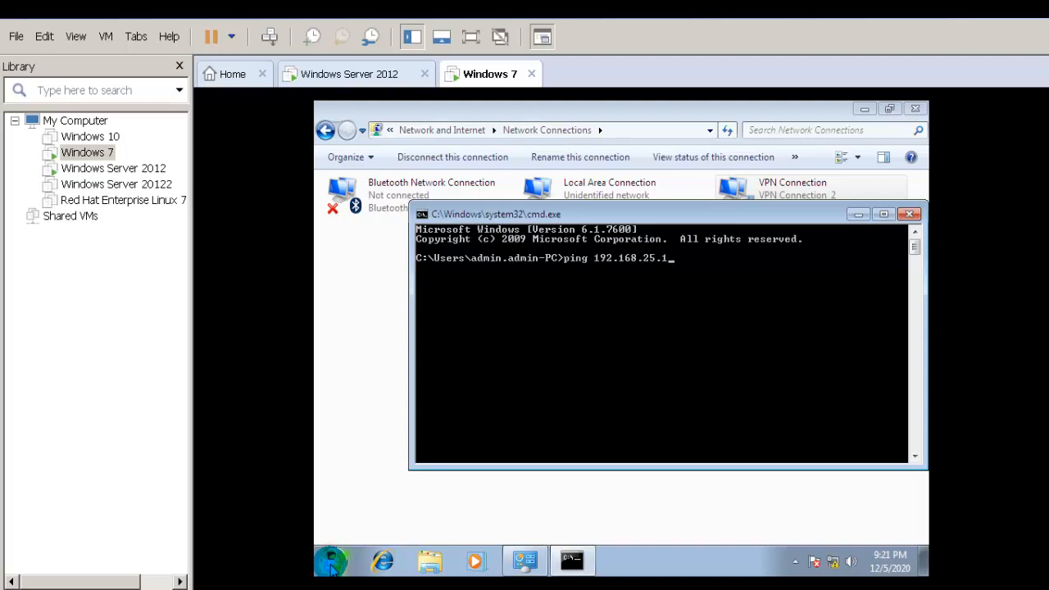
pyautogui.press('Return')
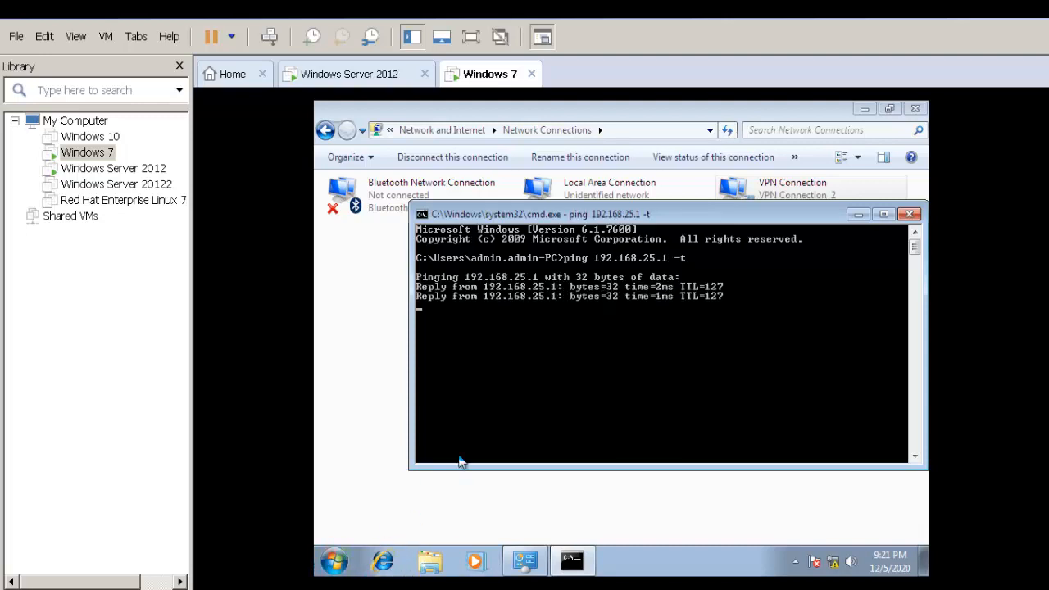
pyautogui.click(697, 214)
pyautogui.moveTo(697, 215); pyautogui.dragTo(666, 269)
# Step: Disconnect and reconnect VPN Connection while watching the ping replies stop and resume
pyautogui.click(807, 206)
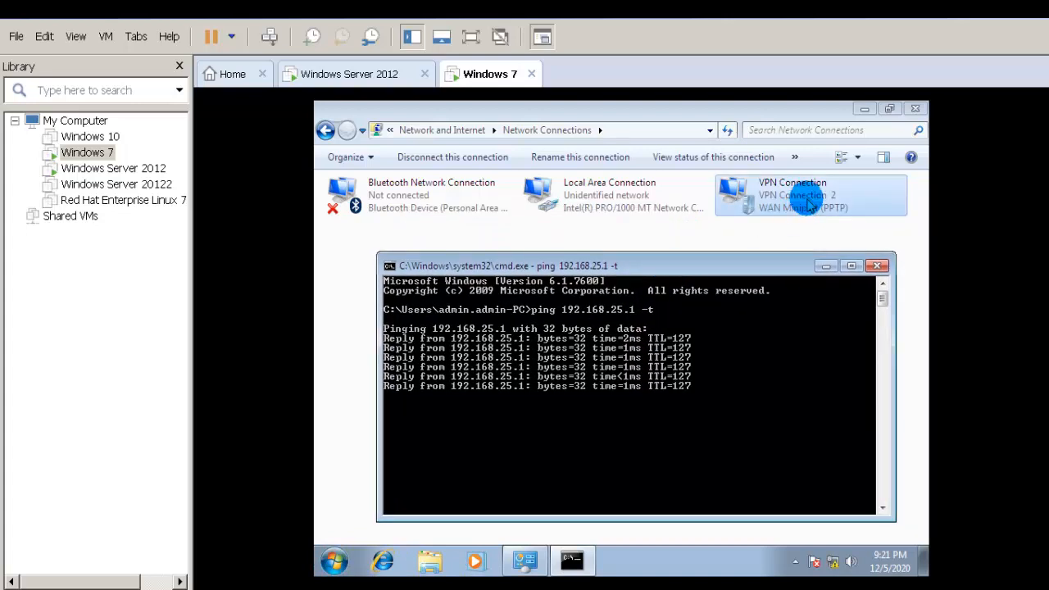
pyautogui.rightClick(808, 206)
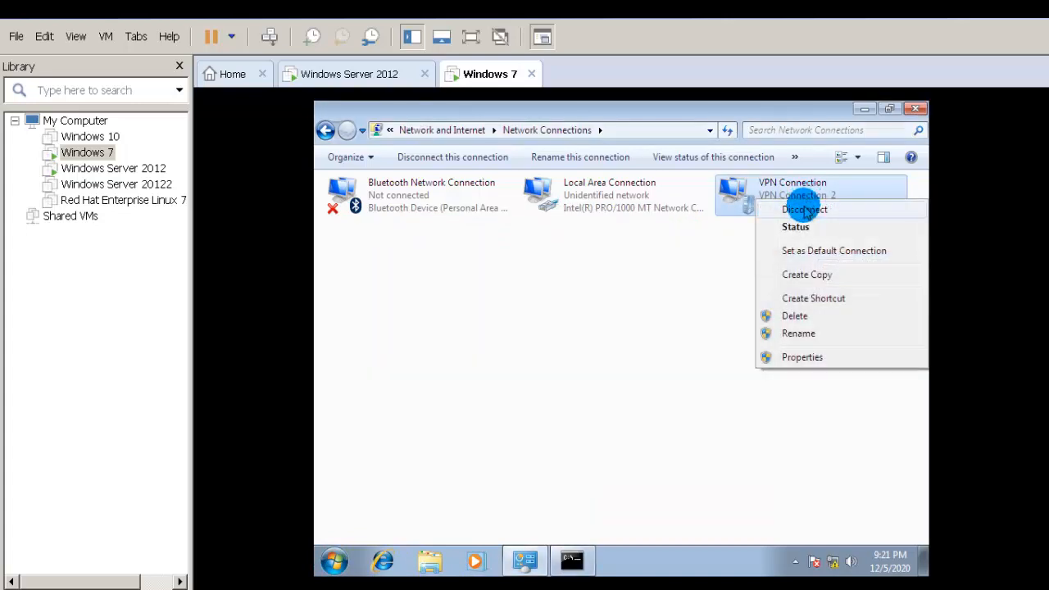
pyautogui.click(806, 210)
pyautogui.click(569, 492)
pyautogui.click(572, 560)
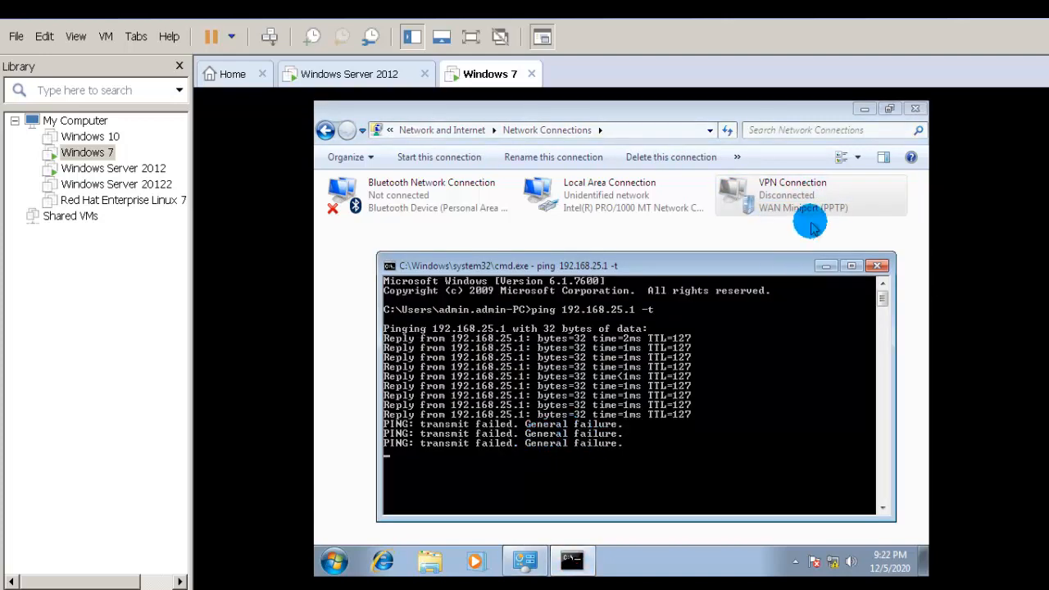
pyautogui.rightClick(800, 196)
pyautogui.click(800, 204)
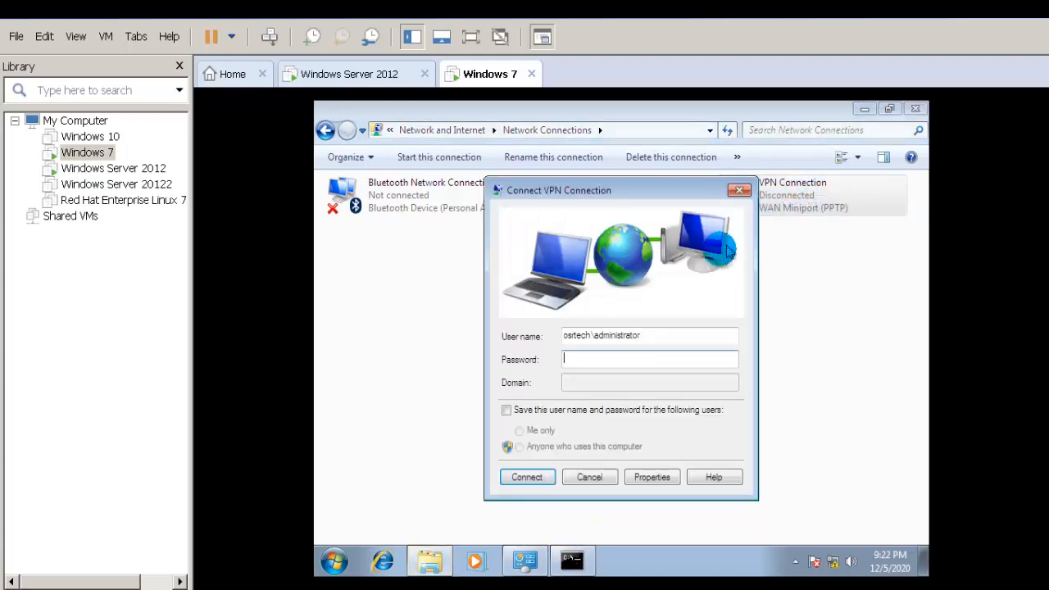
pyautogui.click(613, 360)
pyautogui.click(613, 361)
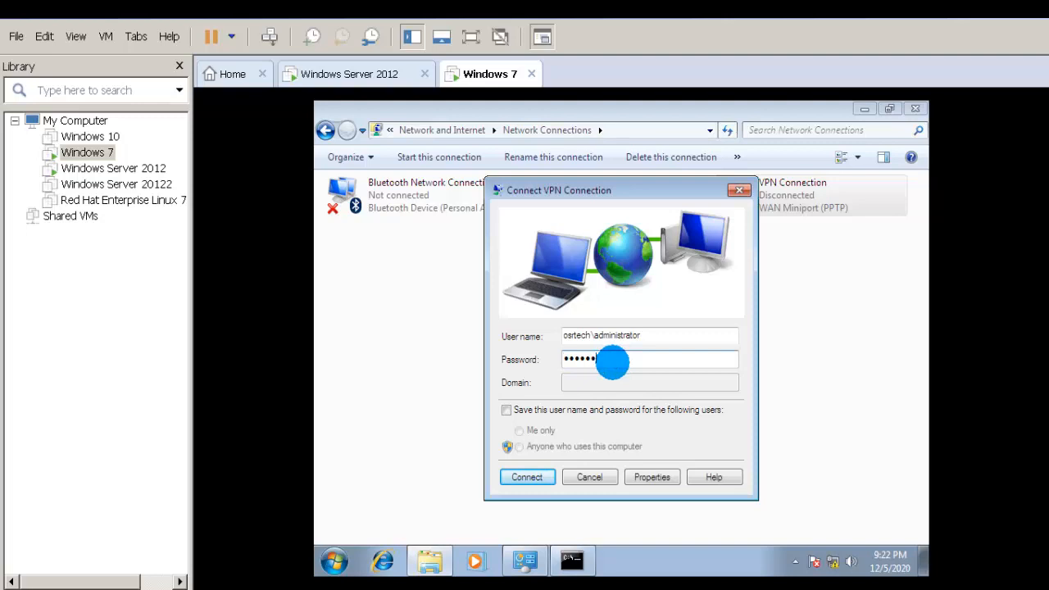
pyautogui.press('Return')
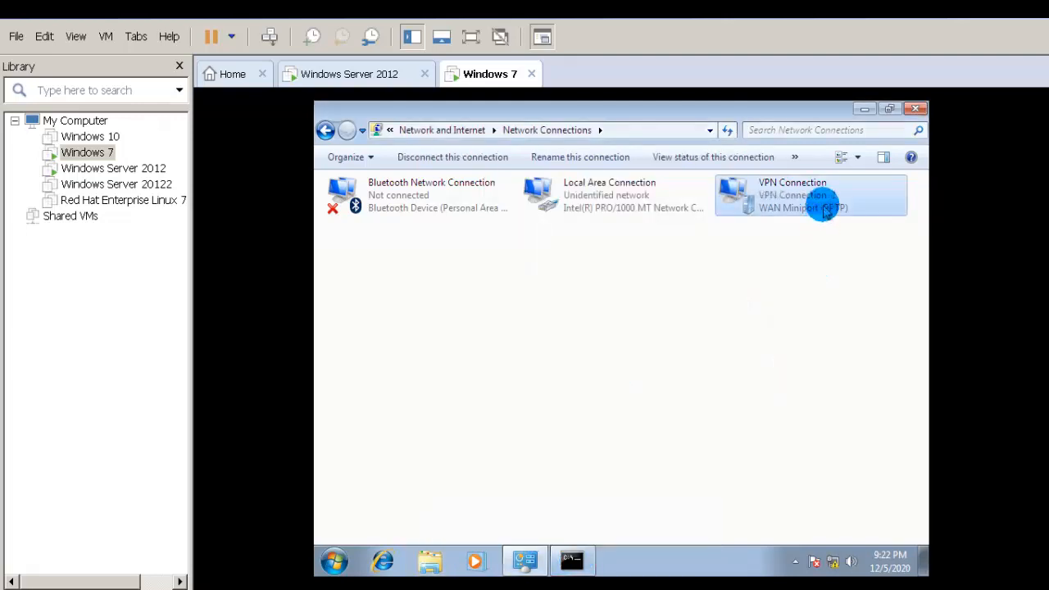
pyautogui.click(571, 561)
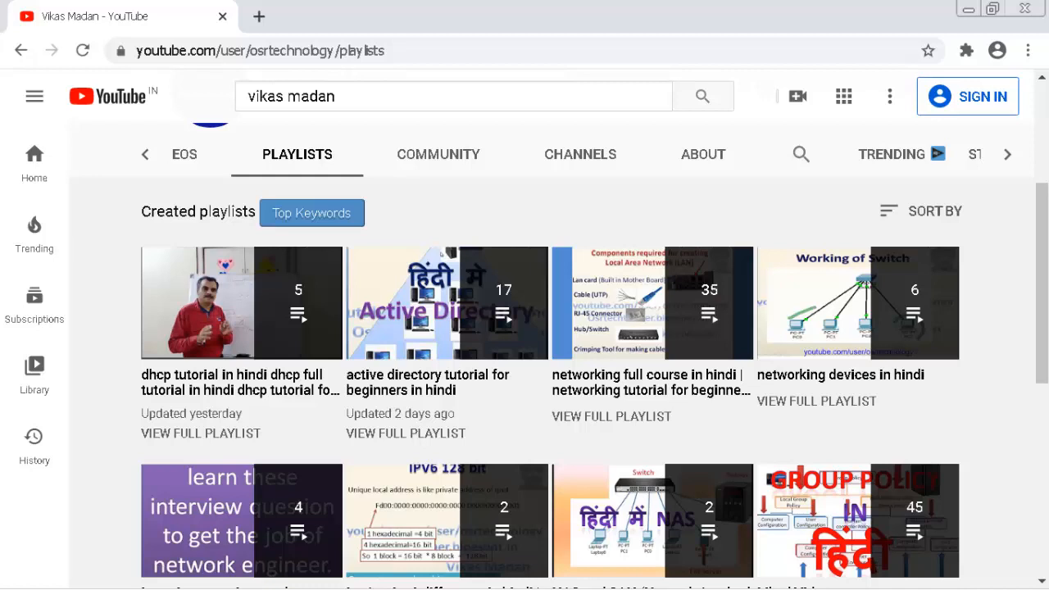
# Step: Scroll down the YouTube Playlists page to reveal CCNA practicals, Red Hat Linux and DOS playlists
pyautogui.scroll(-5, 549, 369)
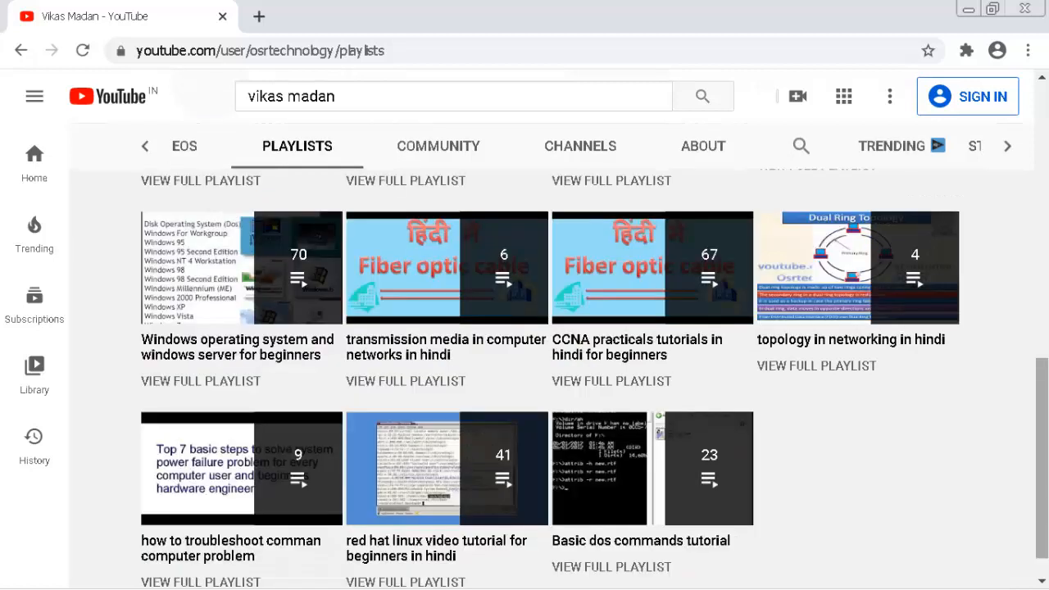